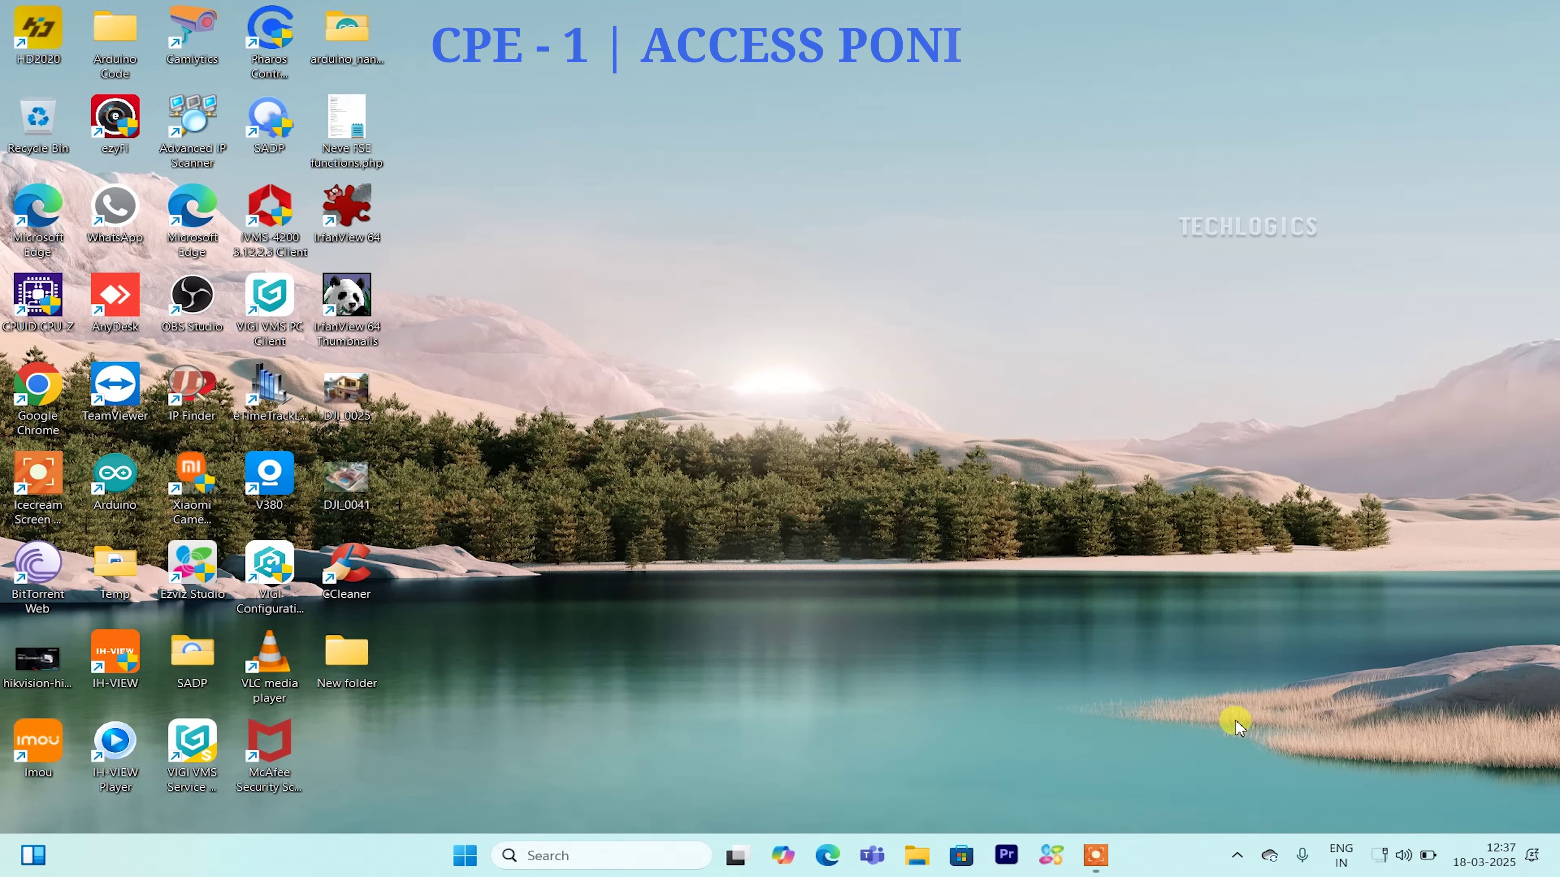
Give the Ethernet adapter manual IP 192.168.2.10, gateway 192.168.2.1, mask 255.255.255.0, DNS 8.8.8.8.
{"action": "right_click", "coordinate": [1395, 855]}
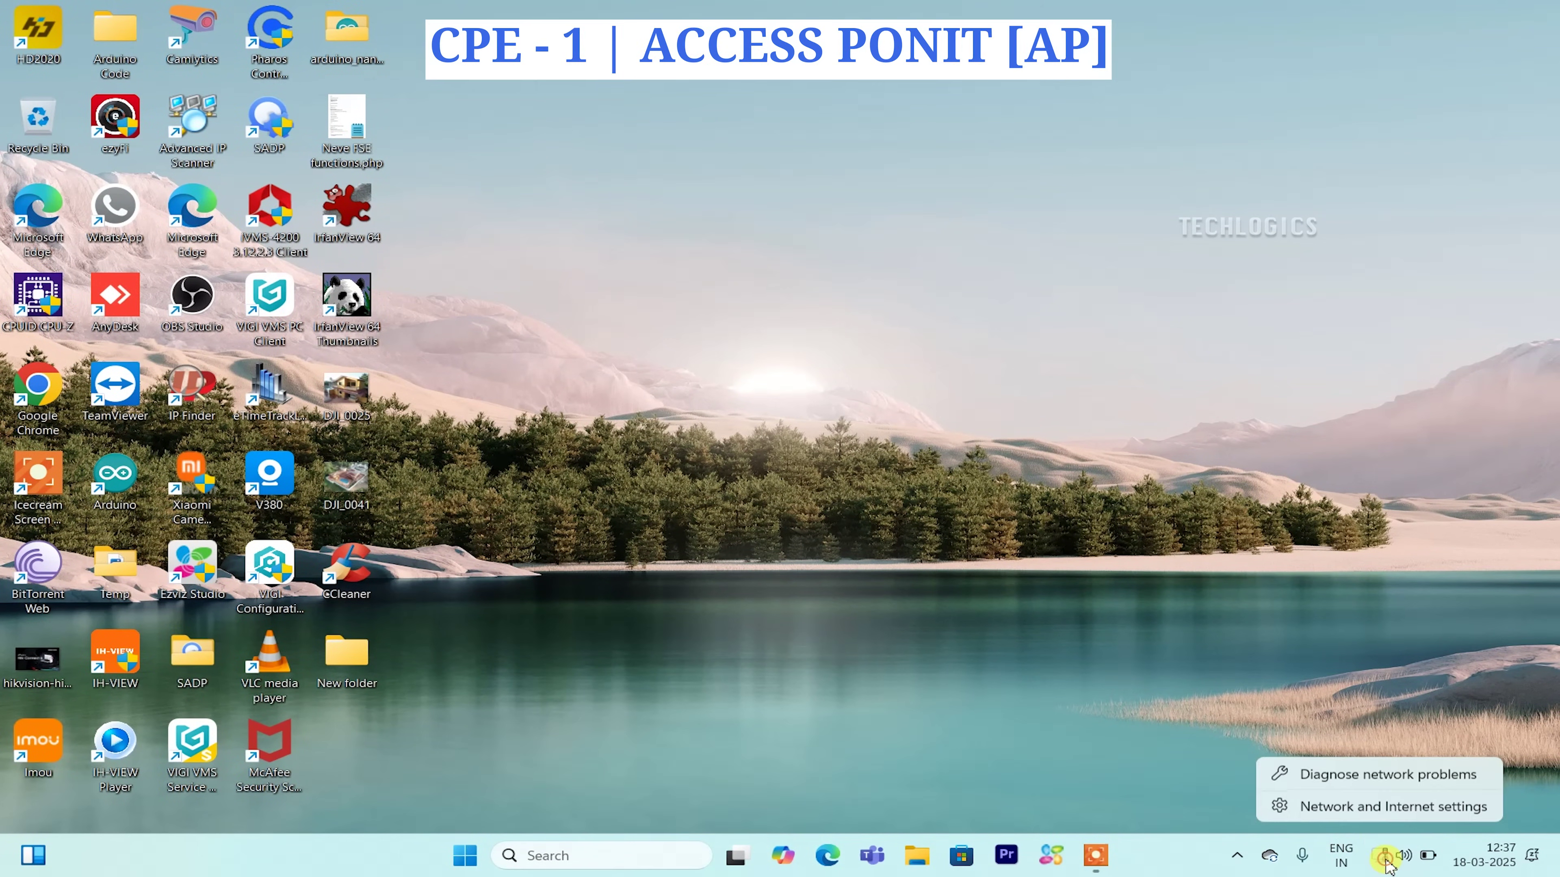
{"action": "left_click", "coordinate": [1365, 810]}
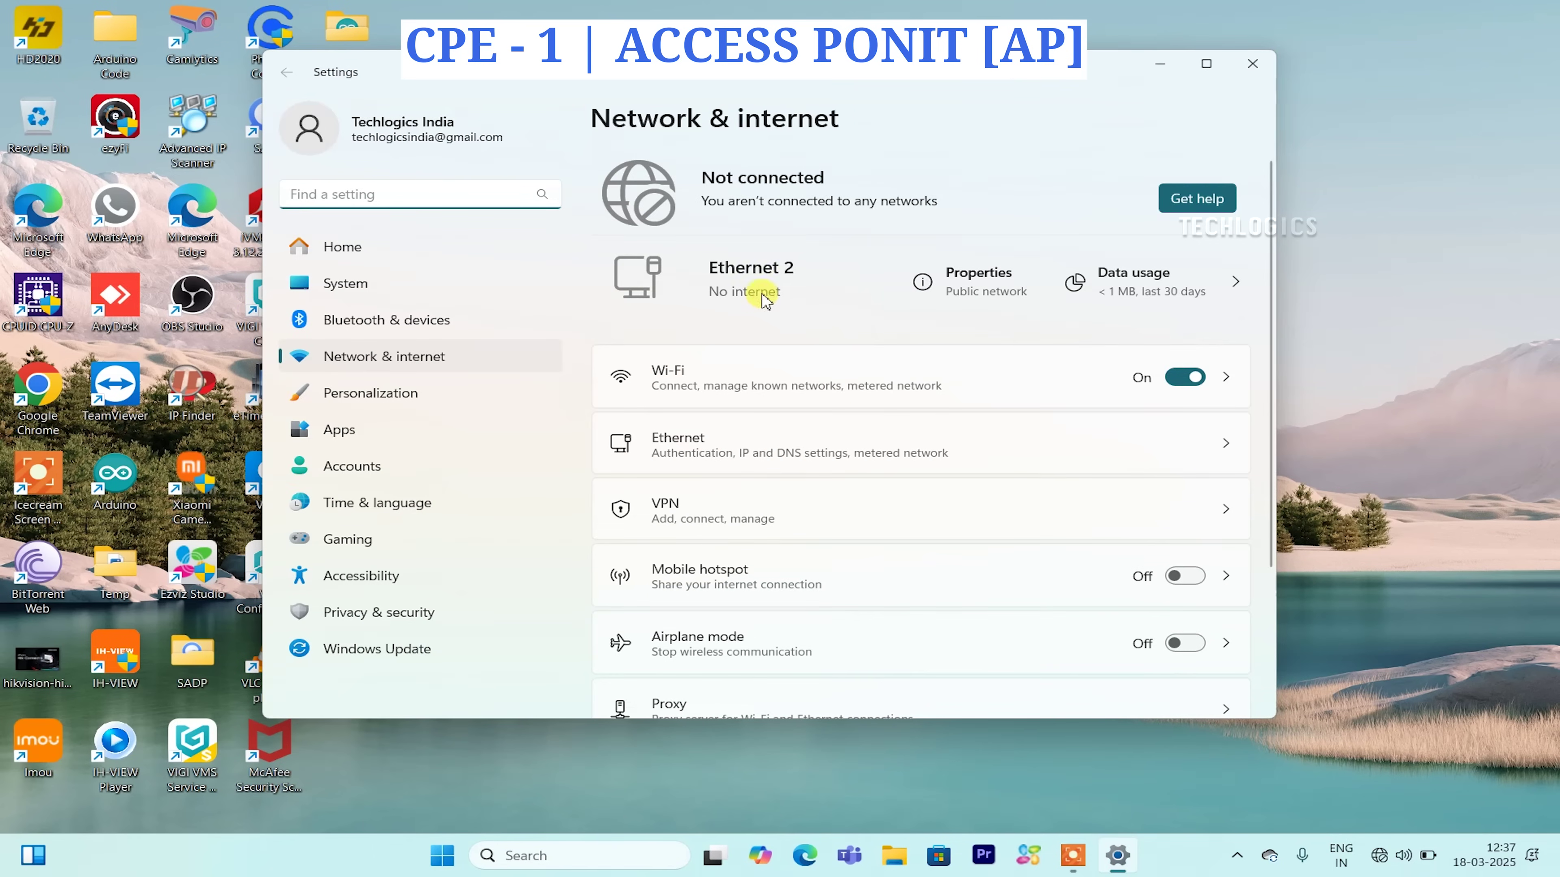
{"action": "left_click", "coordinate": [999, 284]}
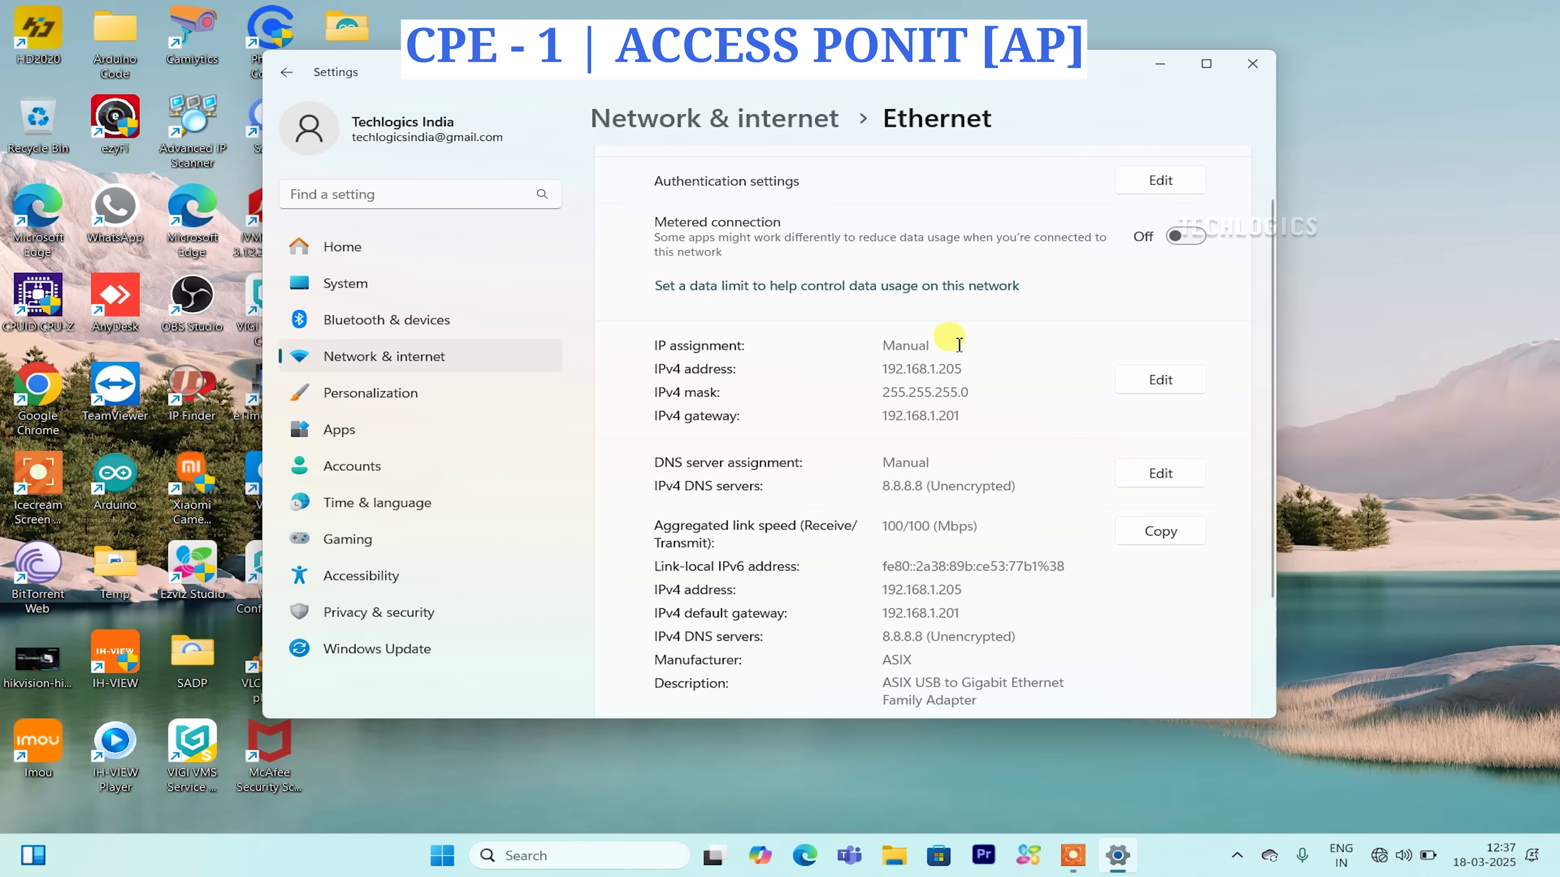
{"action": "left_click", "coordinate": [1158, 384]}
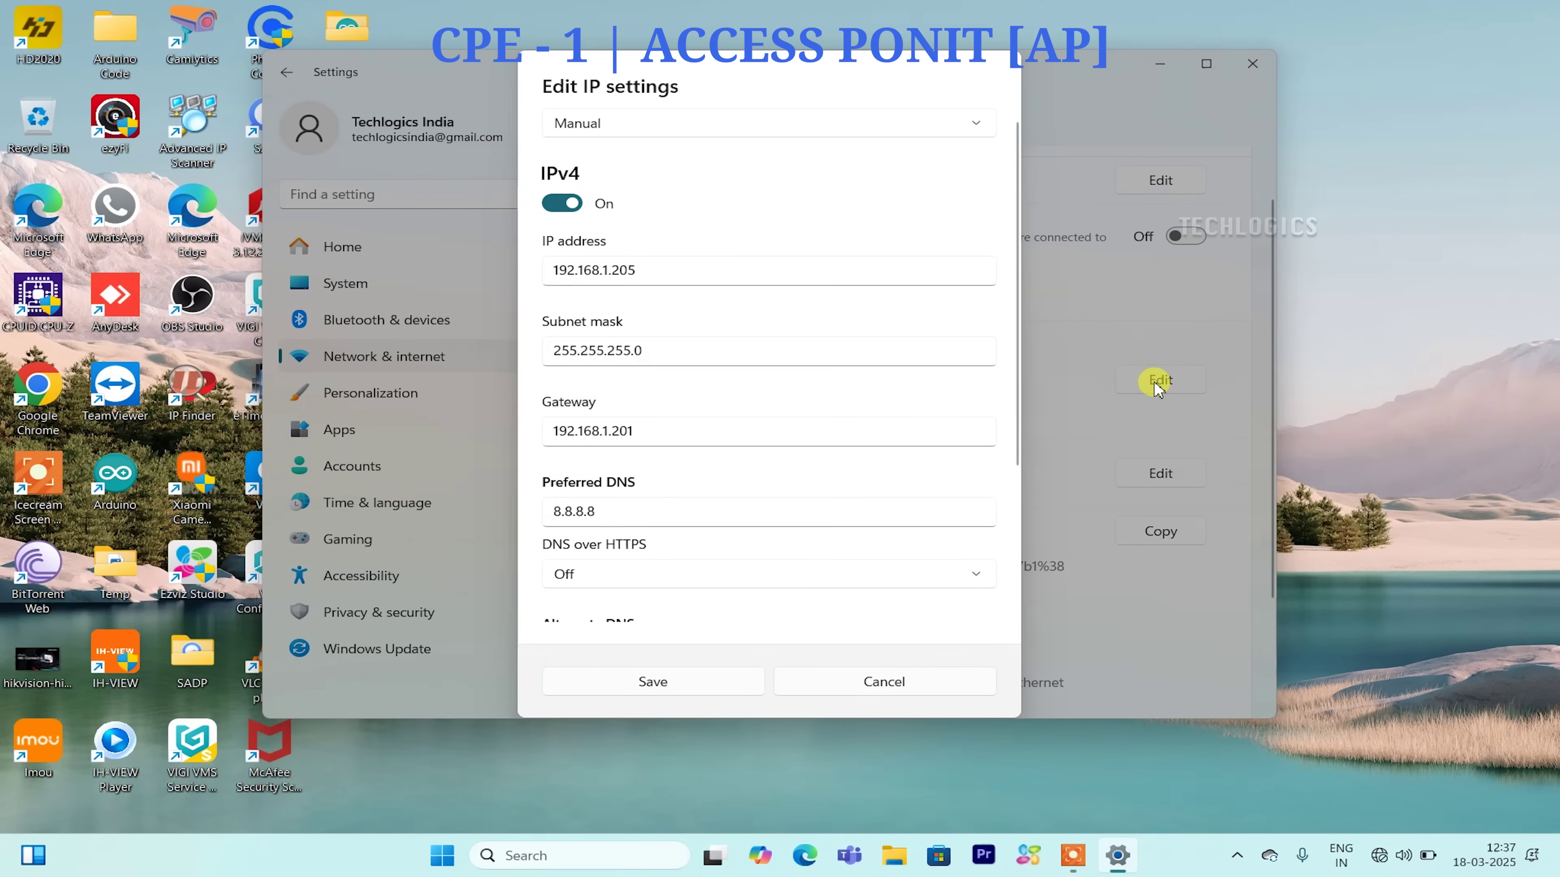
{"action": "double_click", "coordinate": [608, 271]}
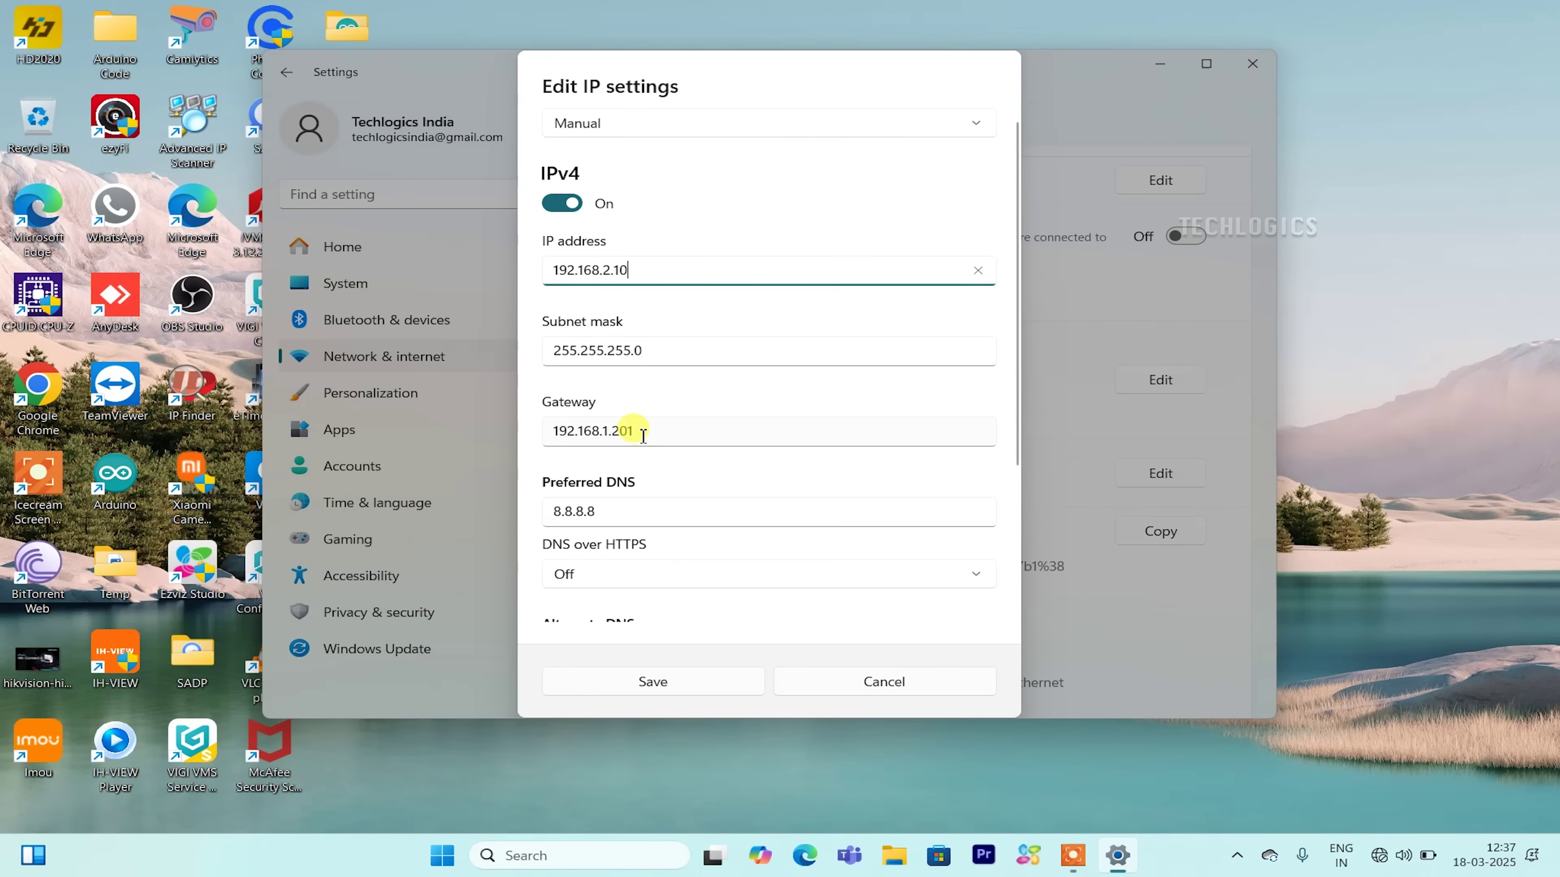
{"action": "double_click", "coordinate": [606, 431]}
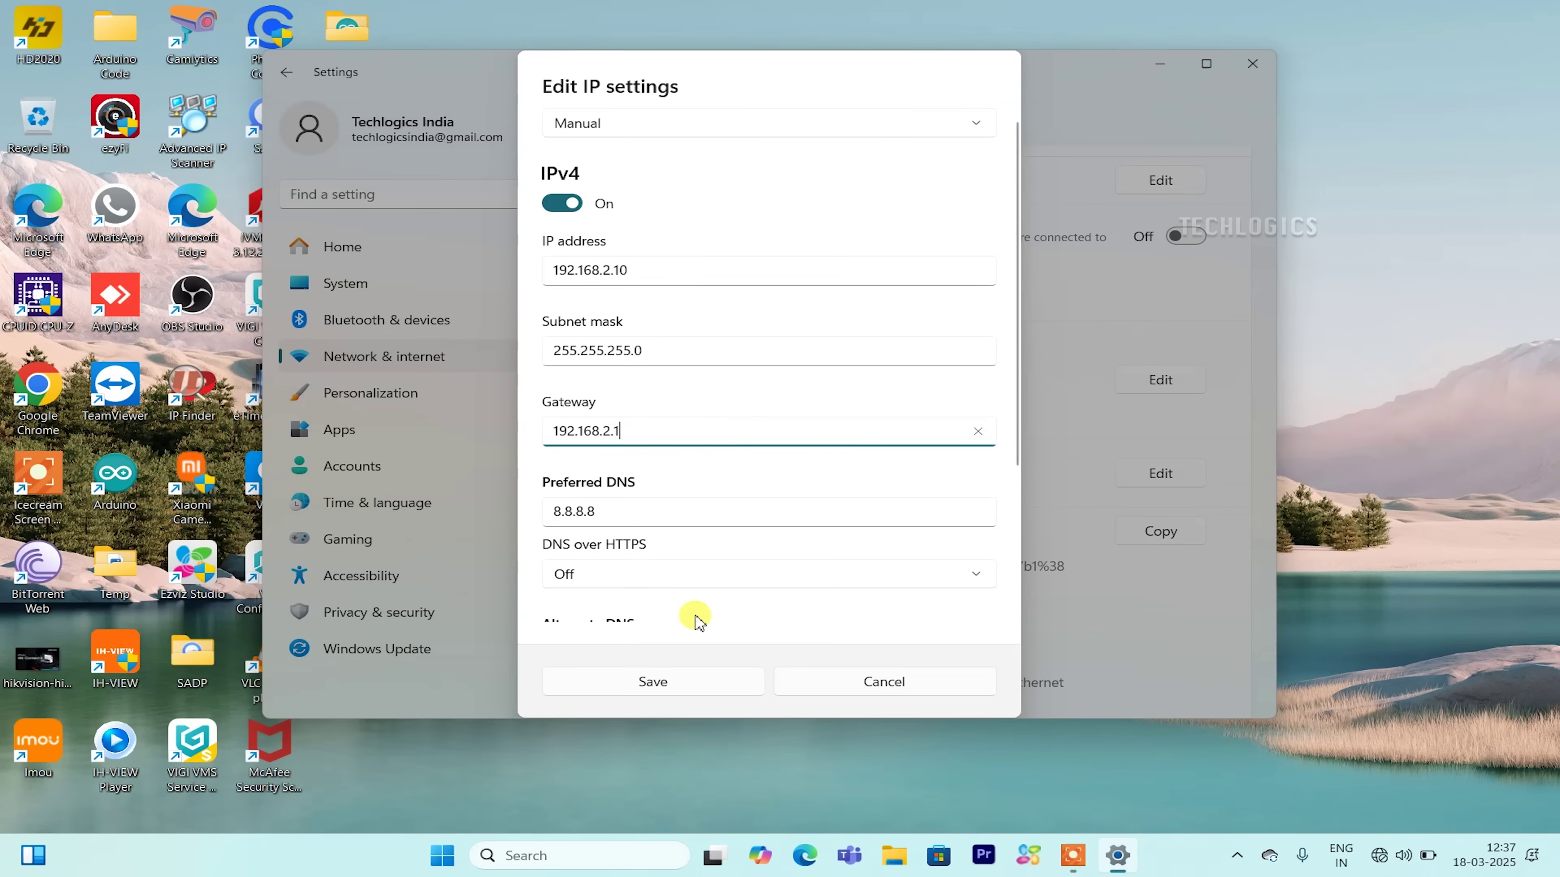
{"action": "left_click", "coordinate": [689, 679]}
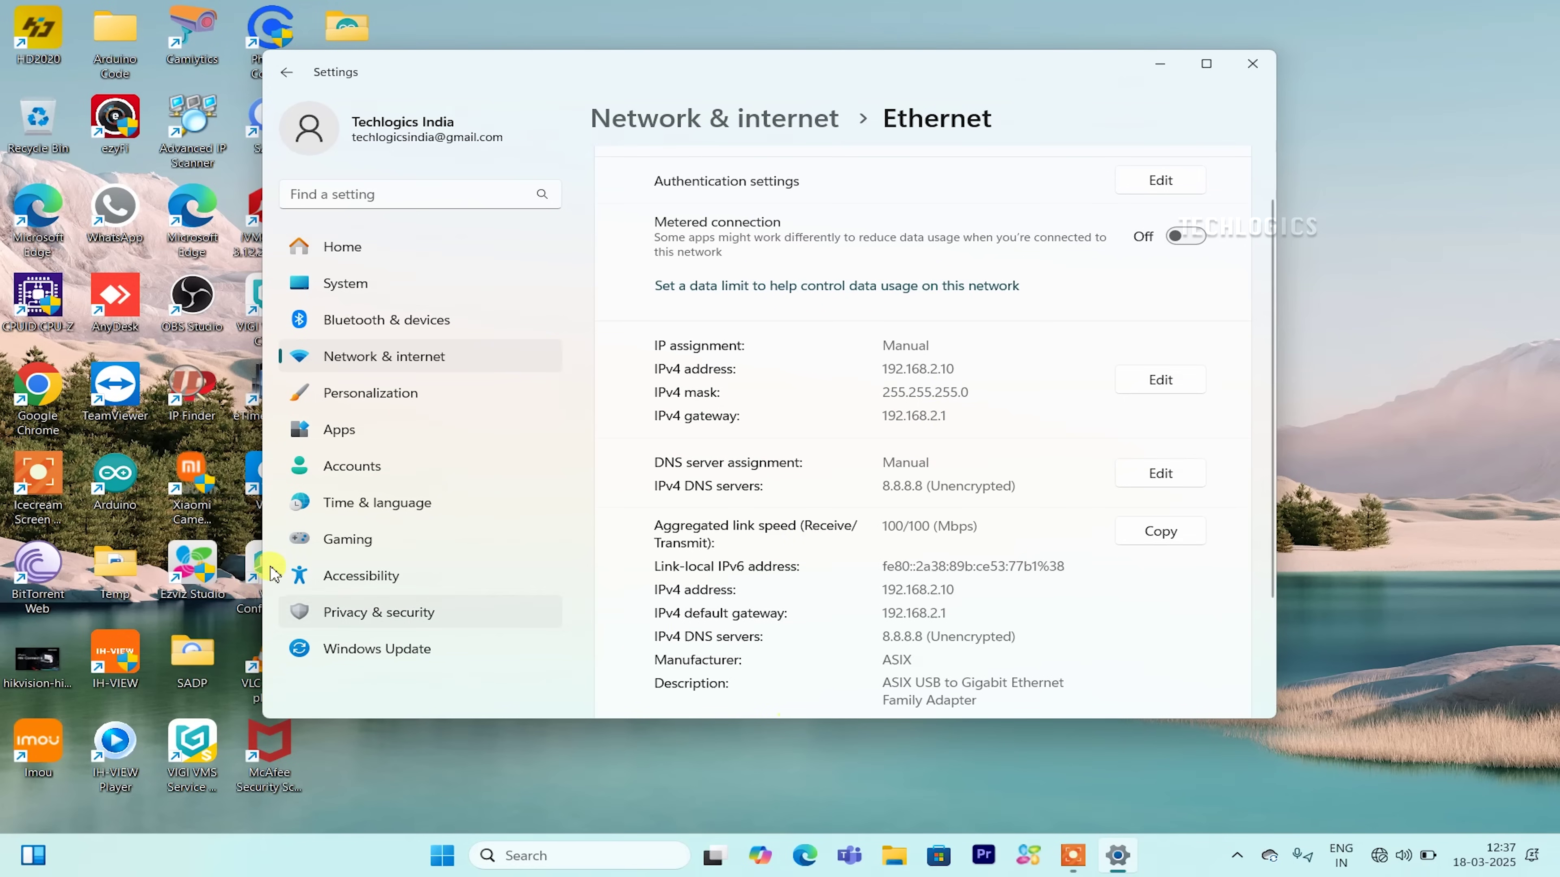
Load the CPE's login page at 192.168.2.1 in Chrome.
{"action": "left_click", "coordinate": [1156, 69]}
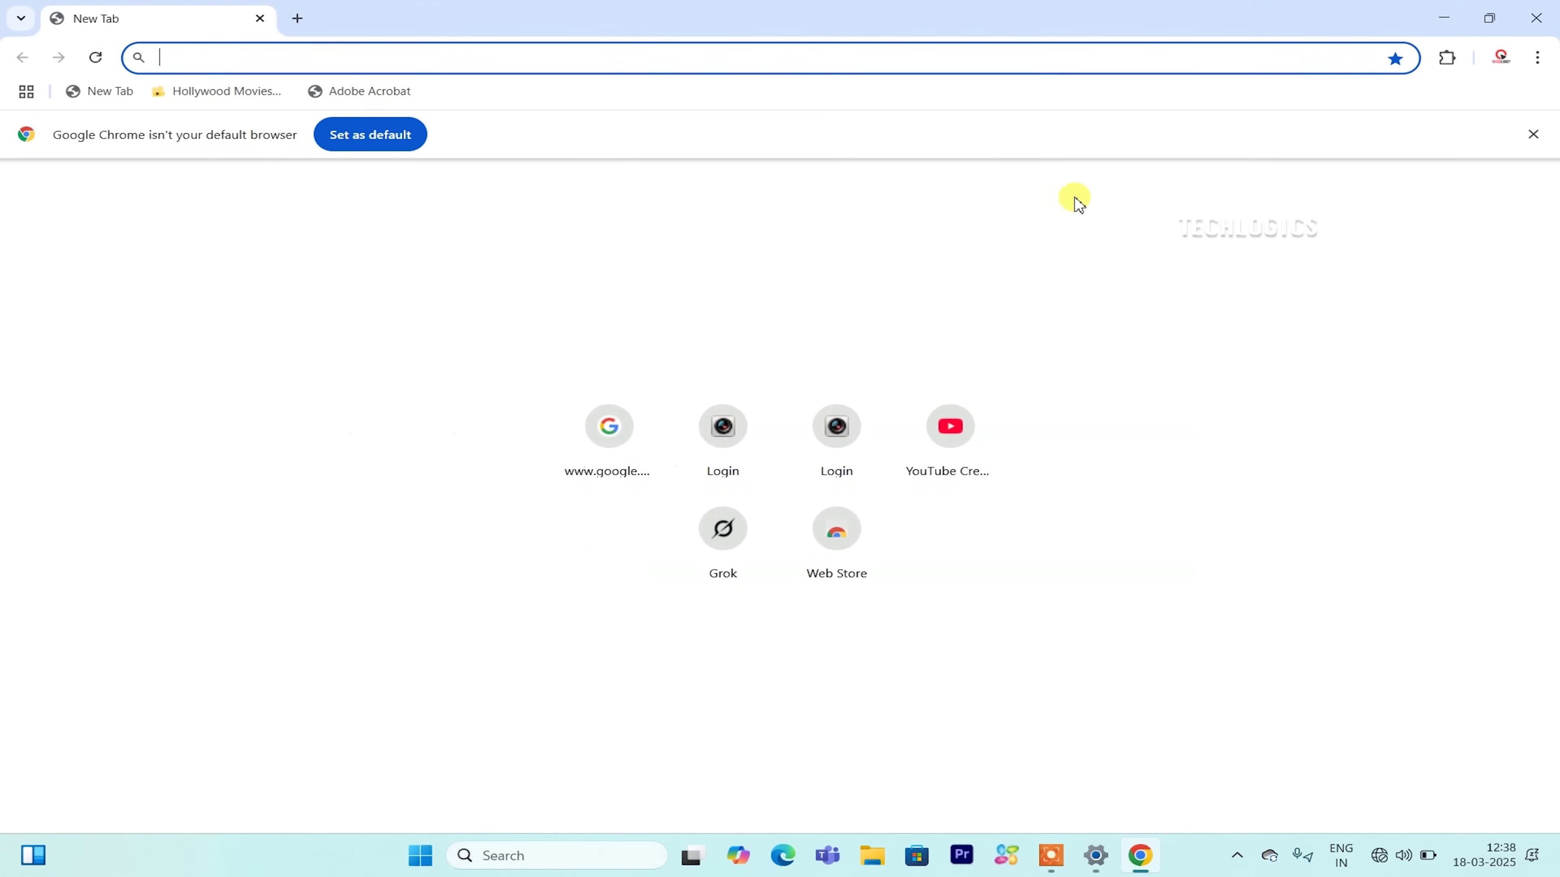
{"action": "left_click", "coordinate": [1533, 134]}
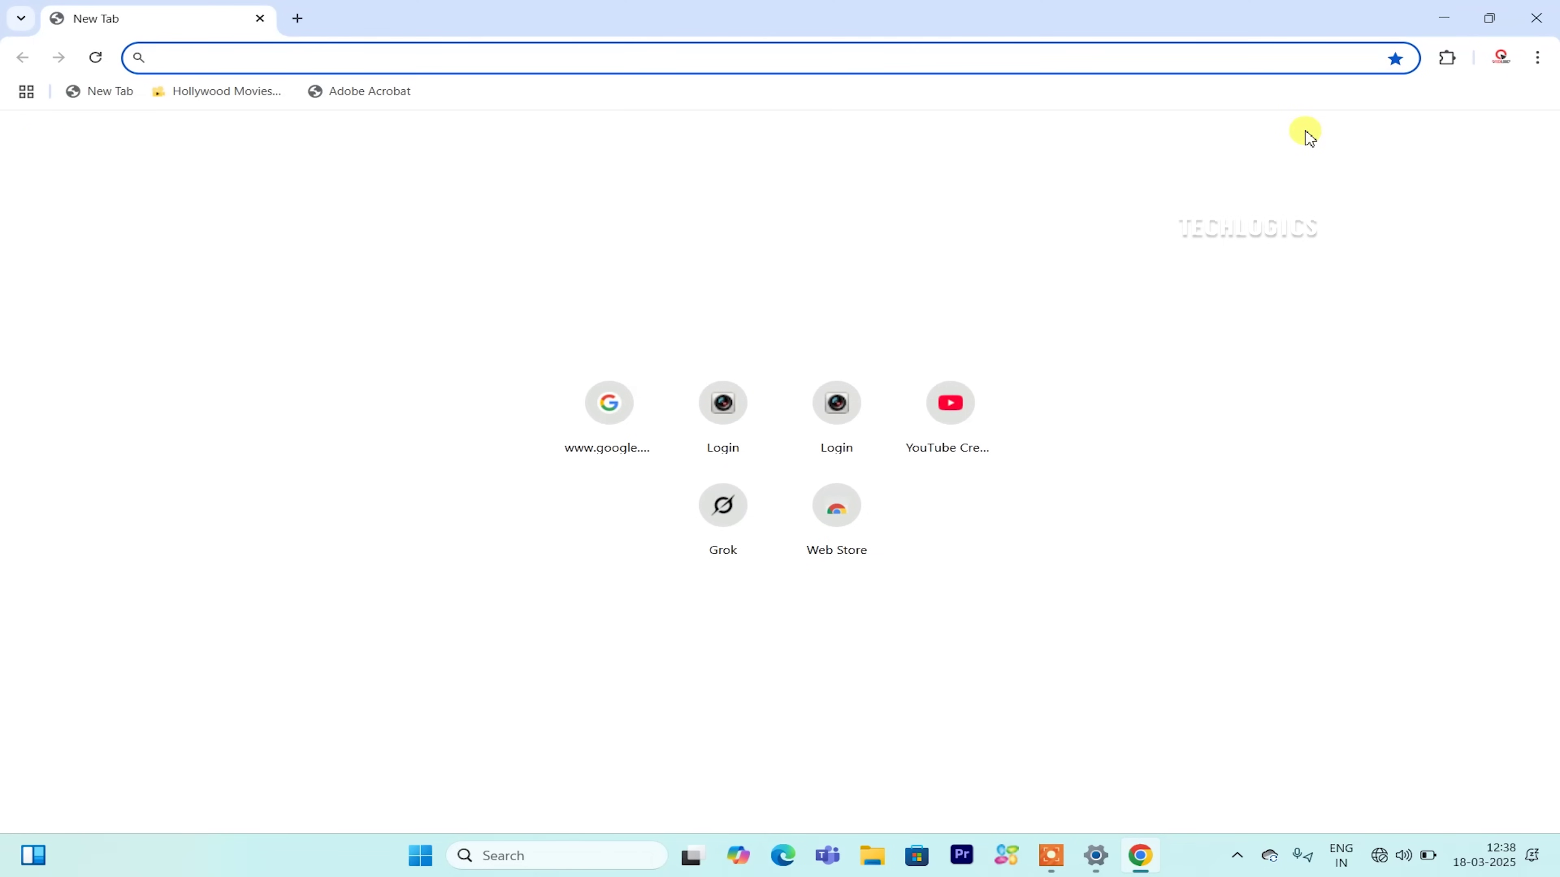
{"action": "type", "text": "192.168.1.103"}
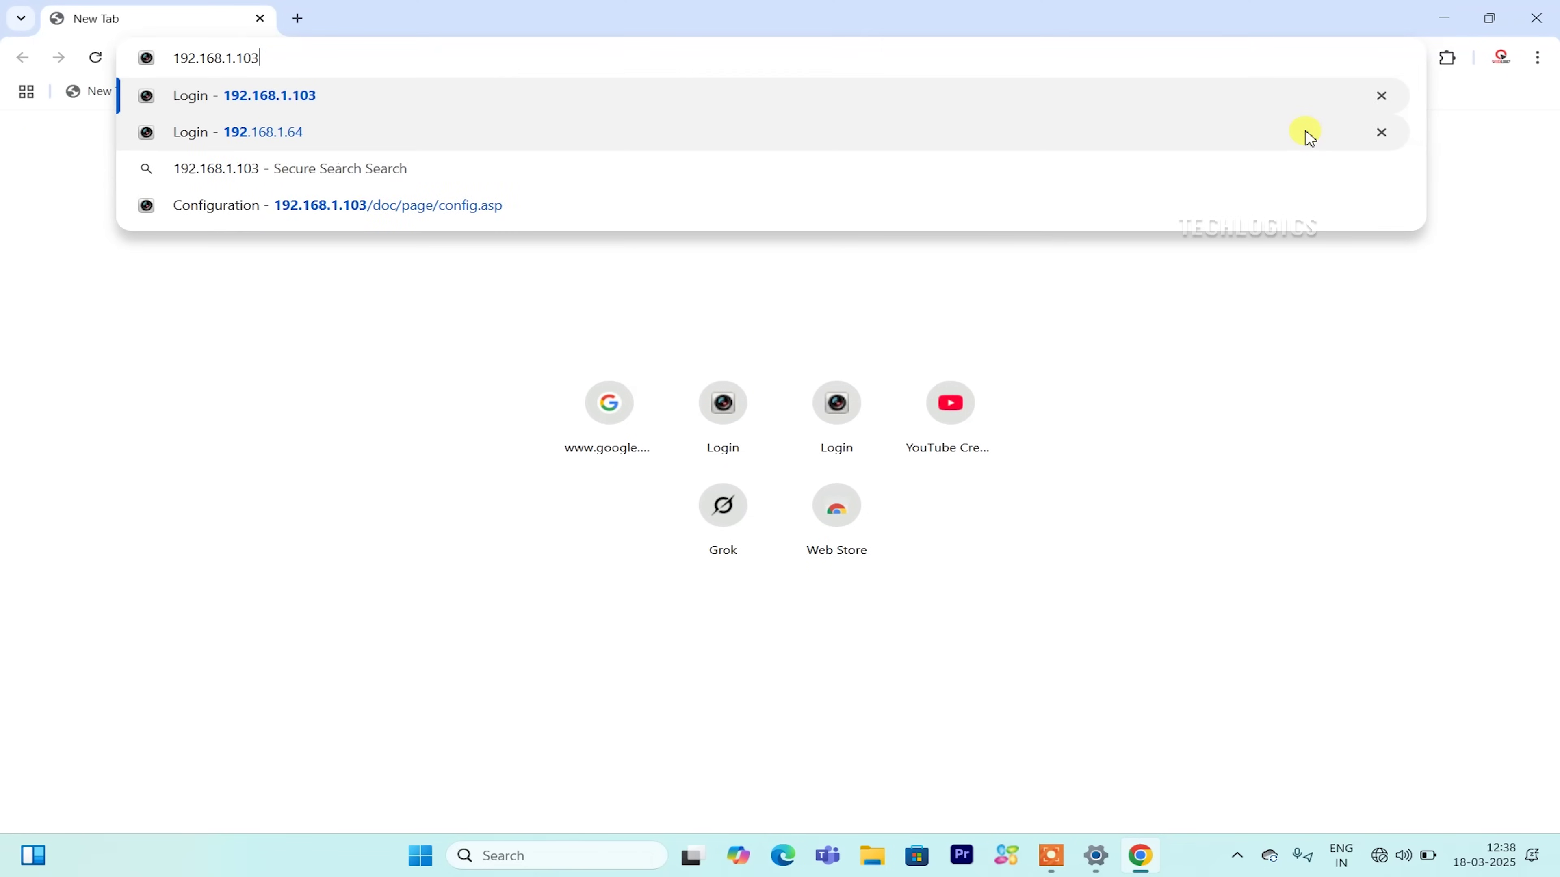
{"action": "key", "text": "Delete"}
{"action": "key", "text": "BackSpace"}
{"action": "key", "text": "BackSpace"}
{"action": "key", "text": "BackSpace"}
{"action": "type", "text": "2.1"}
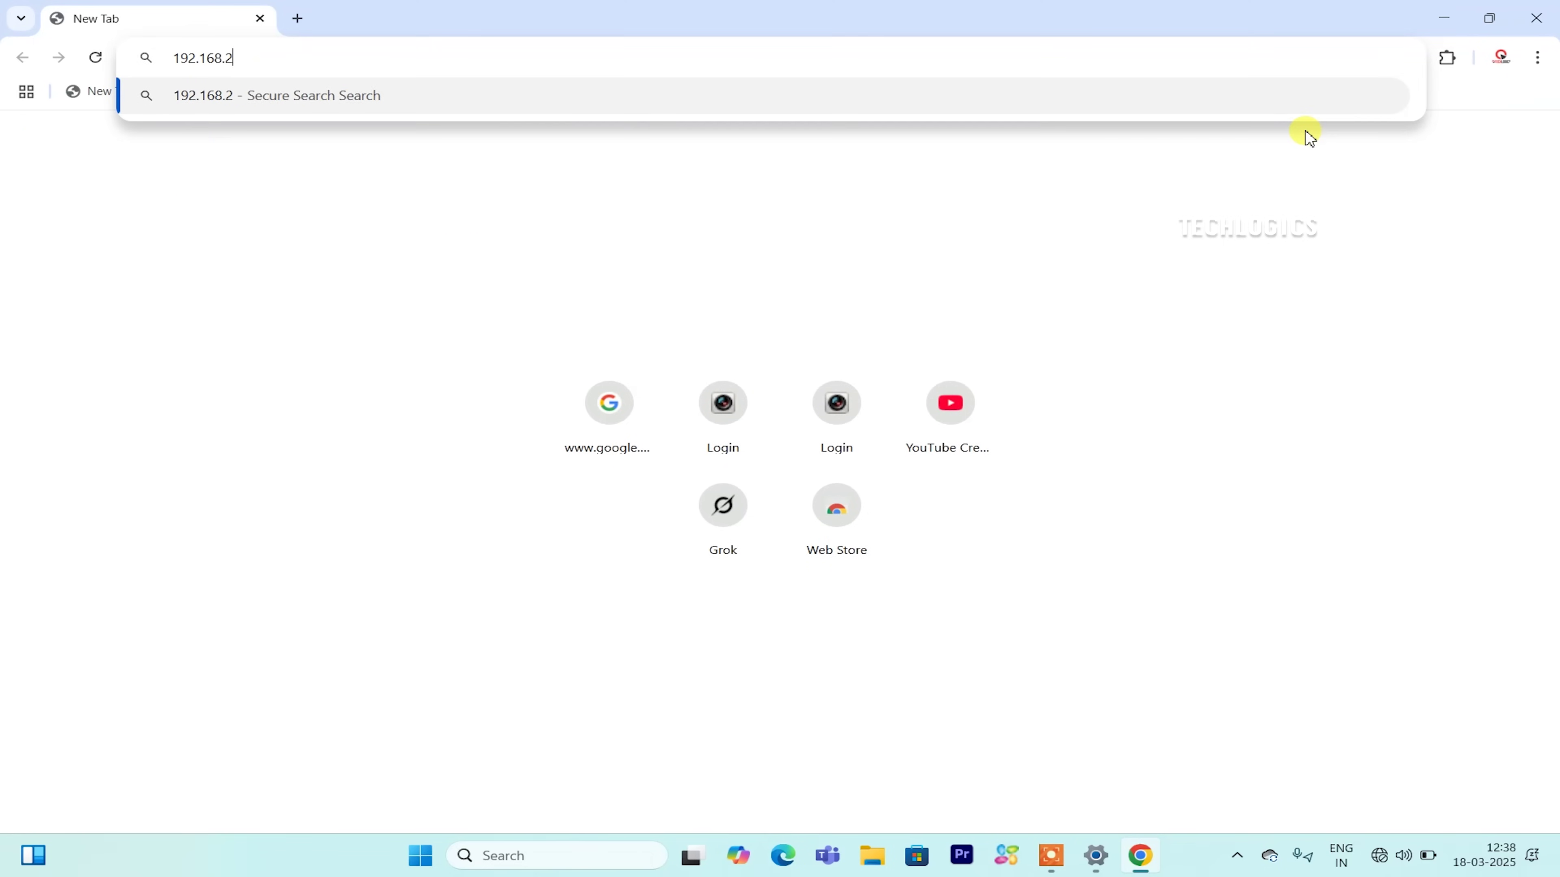
{"action": "key", "text": "Return"}
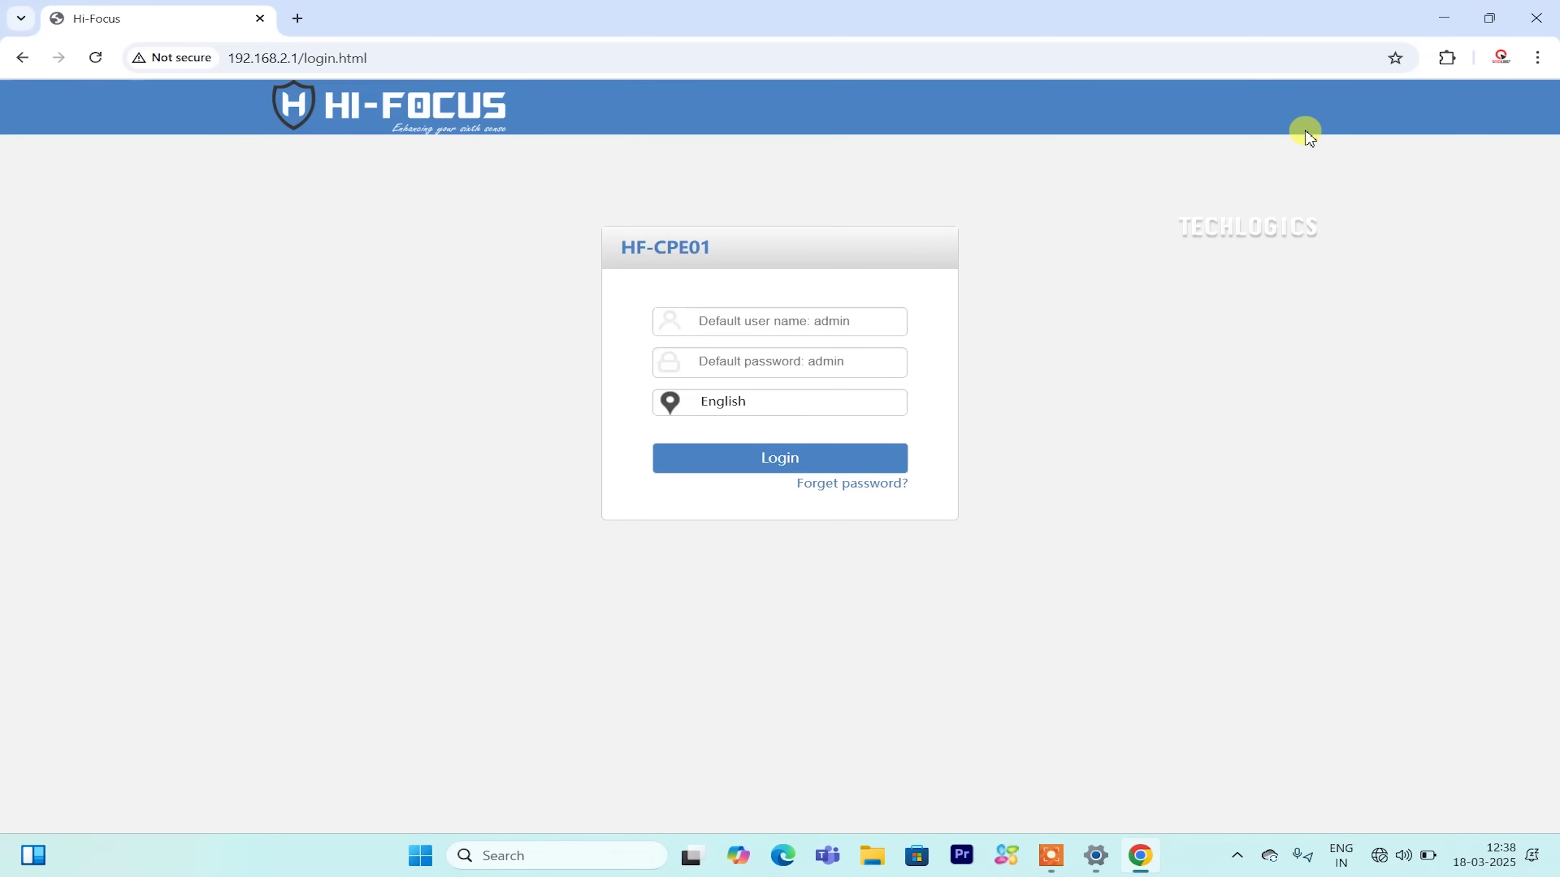
Sign in with user name admin and the device password.
{"action": "left_click", "coordinate": [845, 317]}
{"action": "type", "text": "admi"}
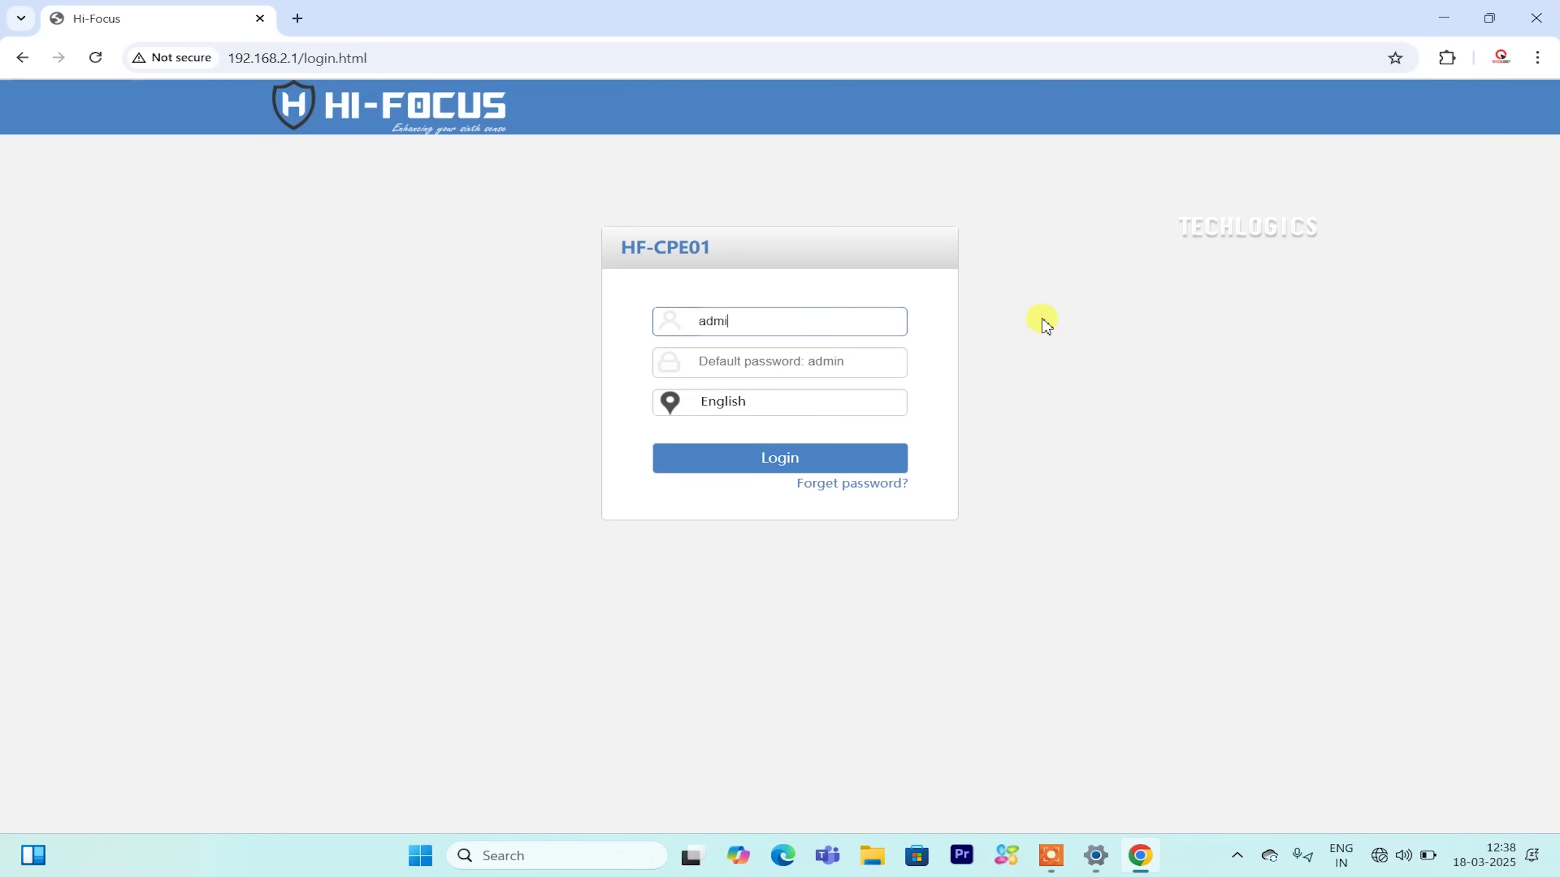
{"action": "type", "text": "n"}
{"action": "key", "text": "Tab"}
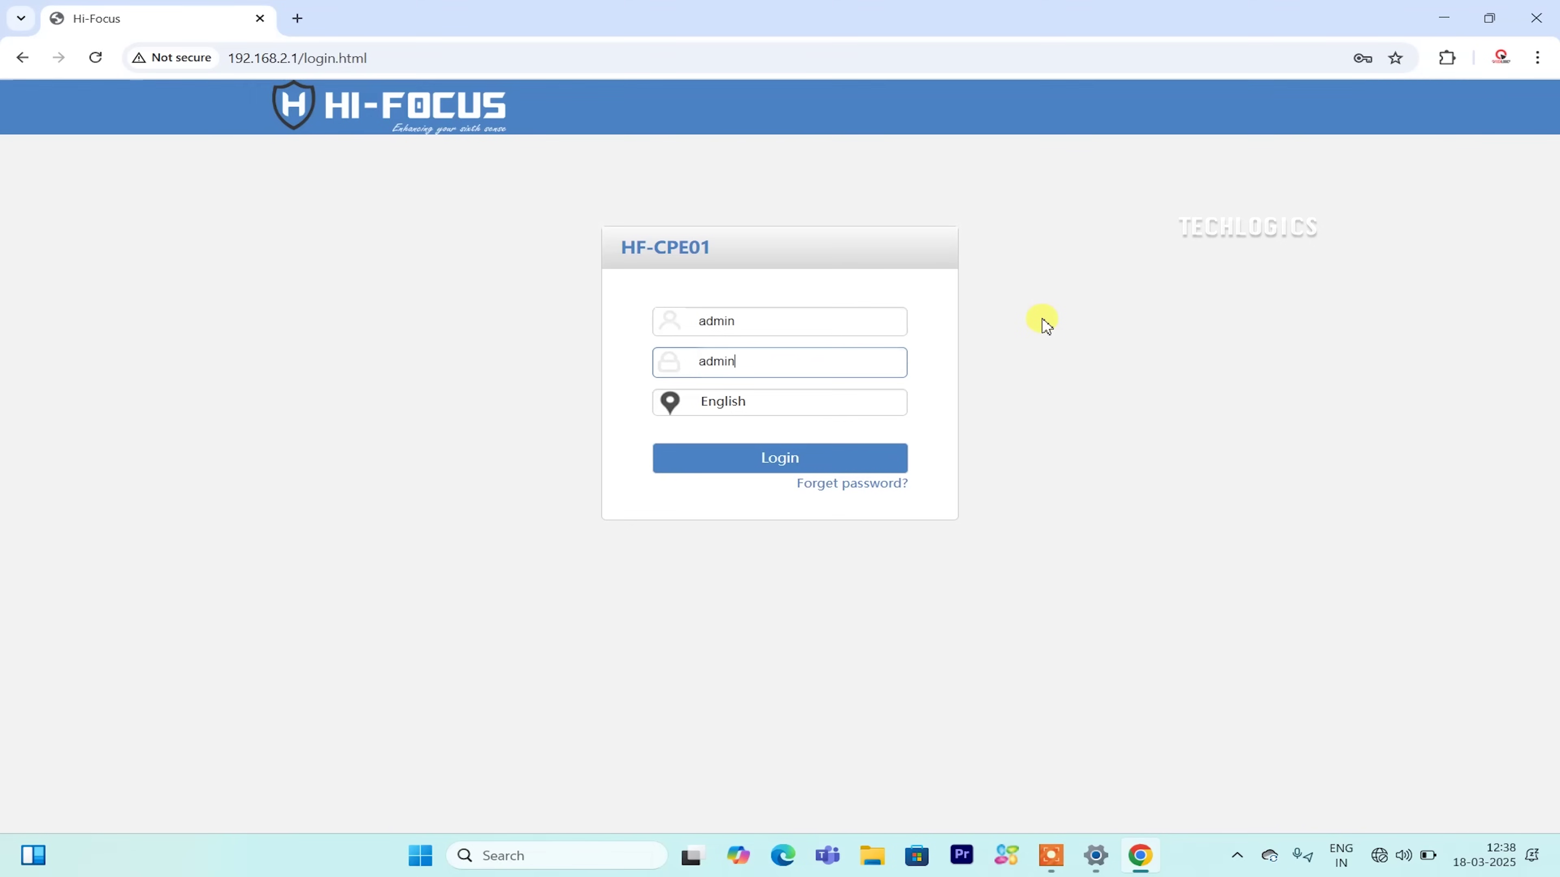
{"action": "left_click", "coordinate": [745, 461]}
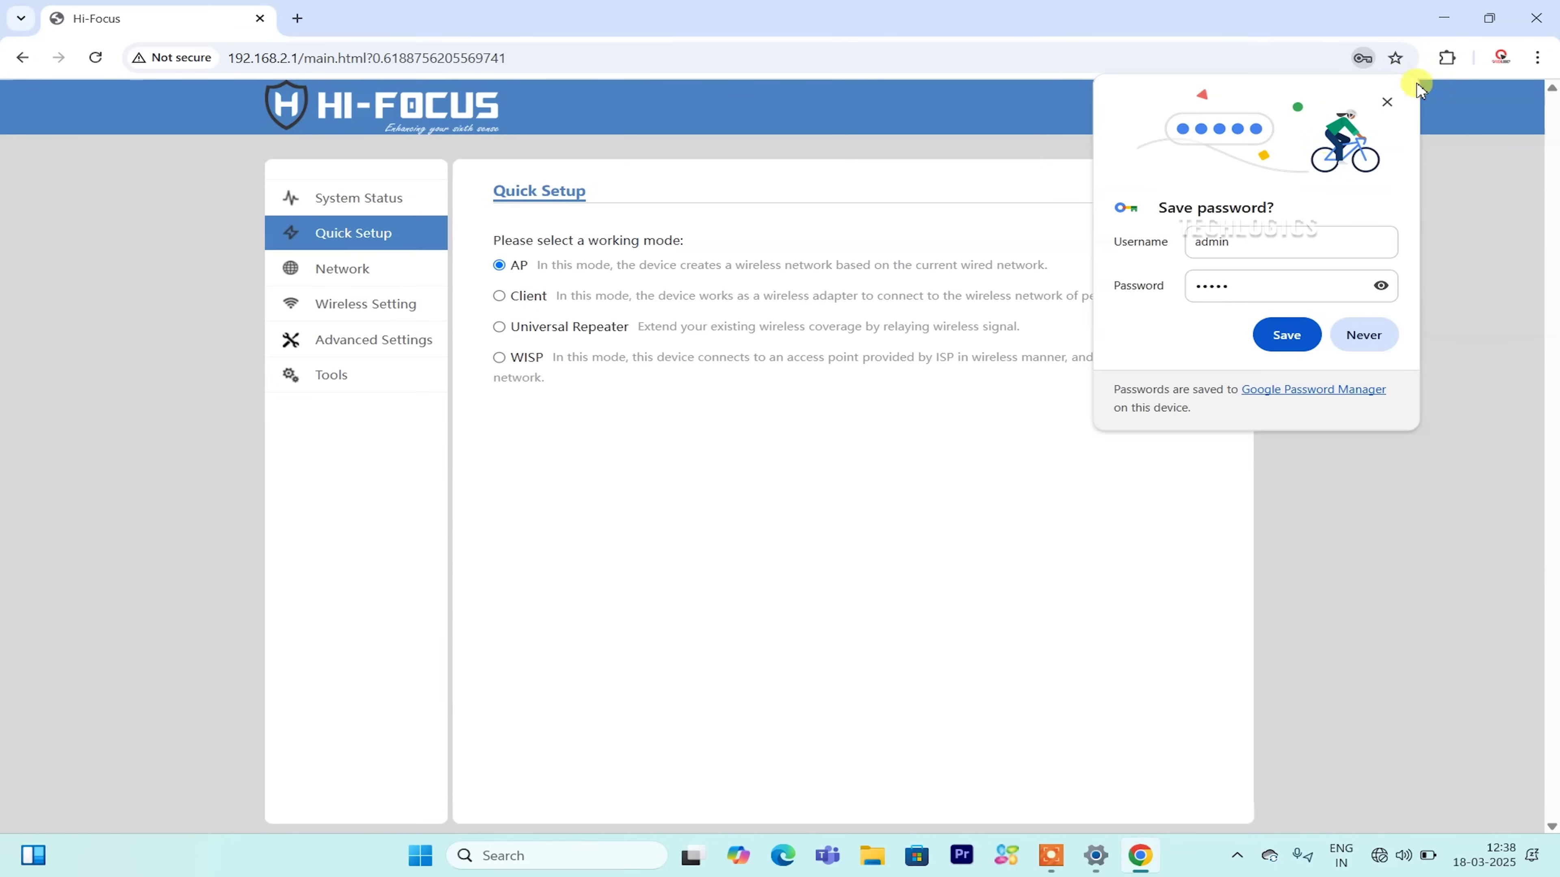
Keep AP as the working mode and replace the network name with TECHLOGICS_AP_1.
{"action": "left_click", "coordinate": [1389, 101]}
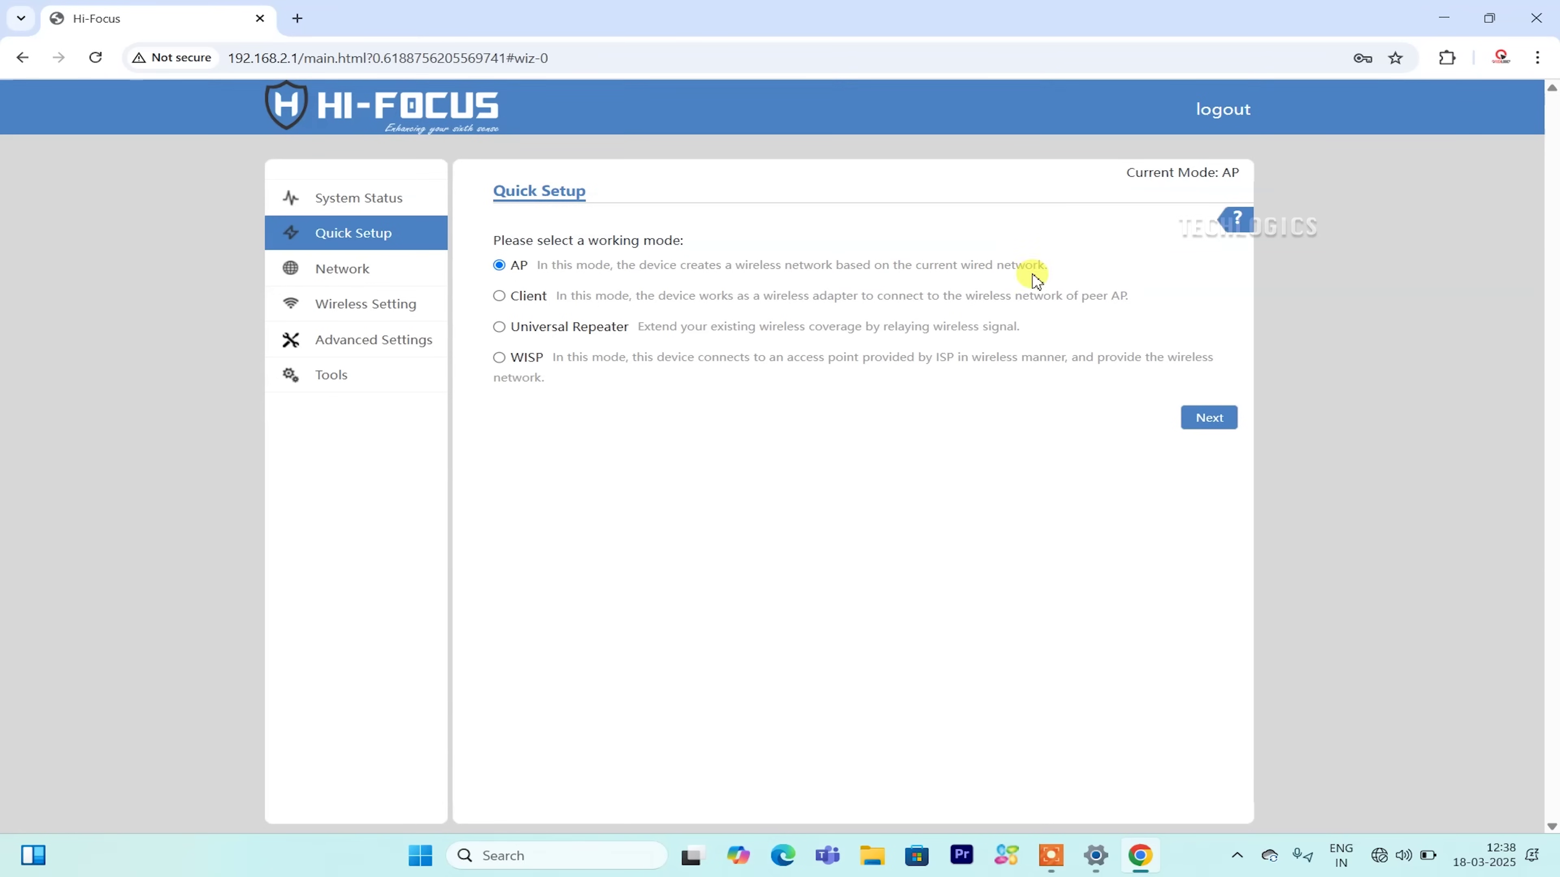
{"action": "left_click", "coordinate": [1192, 424]}
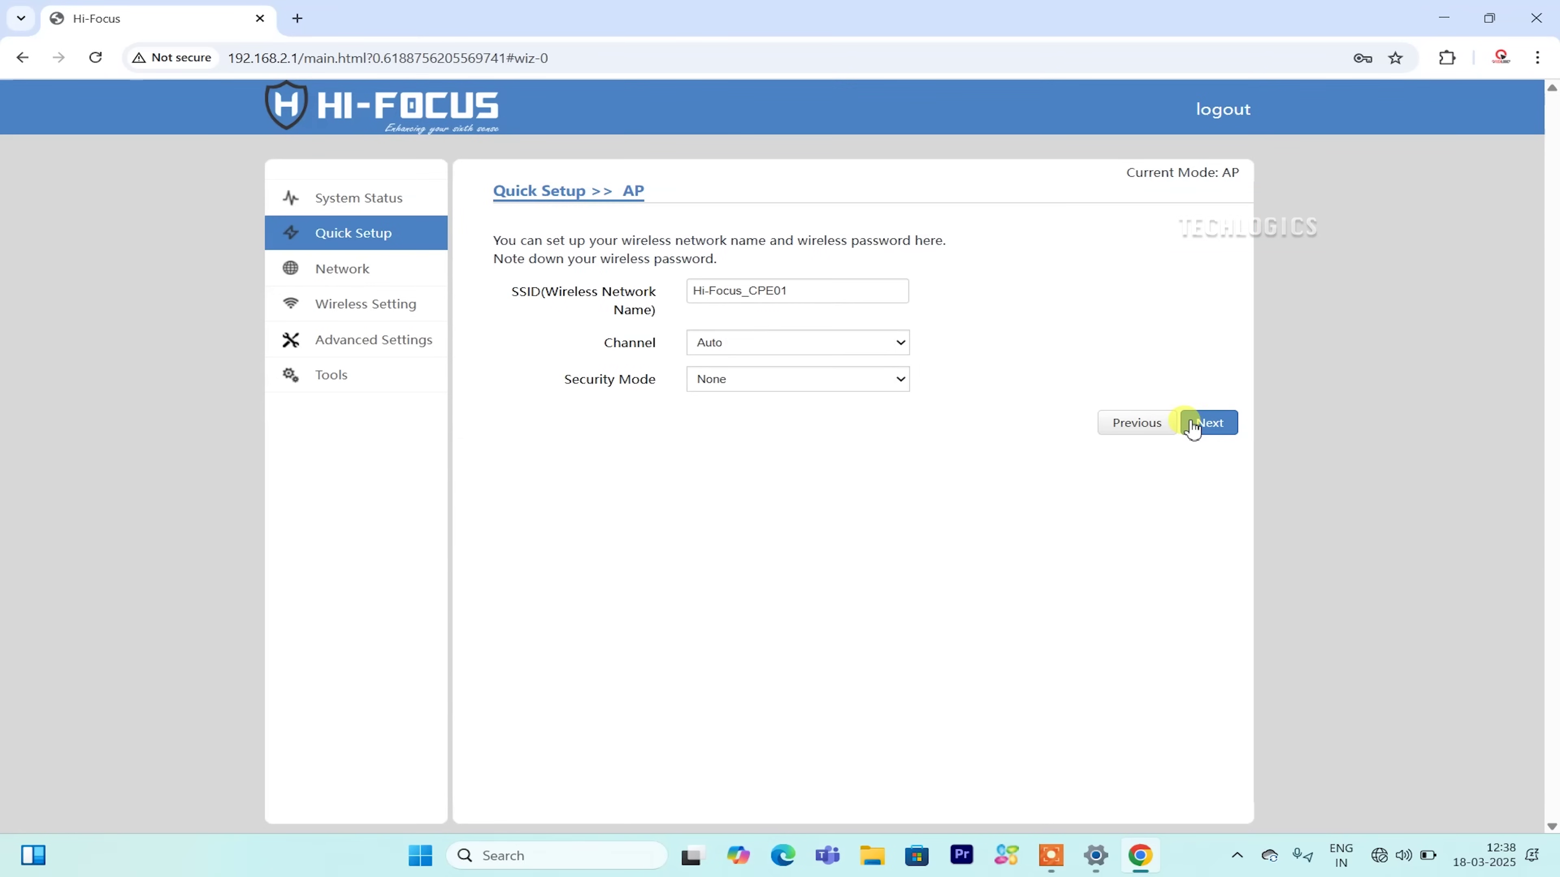
{"action": "left_click_drag", "start_coordinate": [826, 298], "coordinate": [659, 289]}
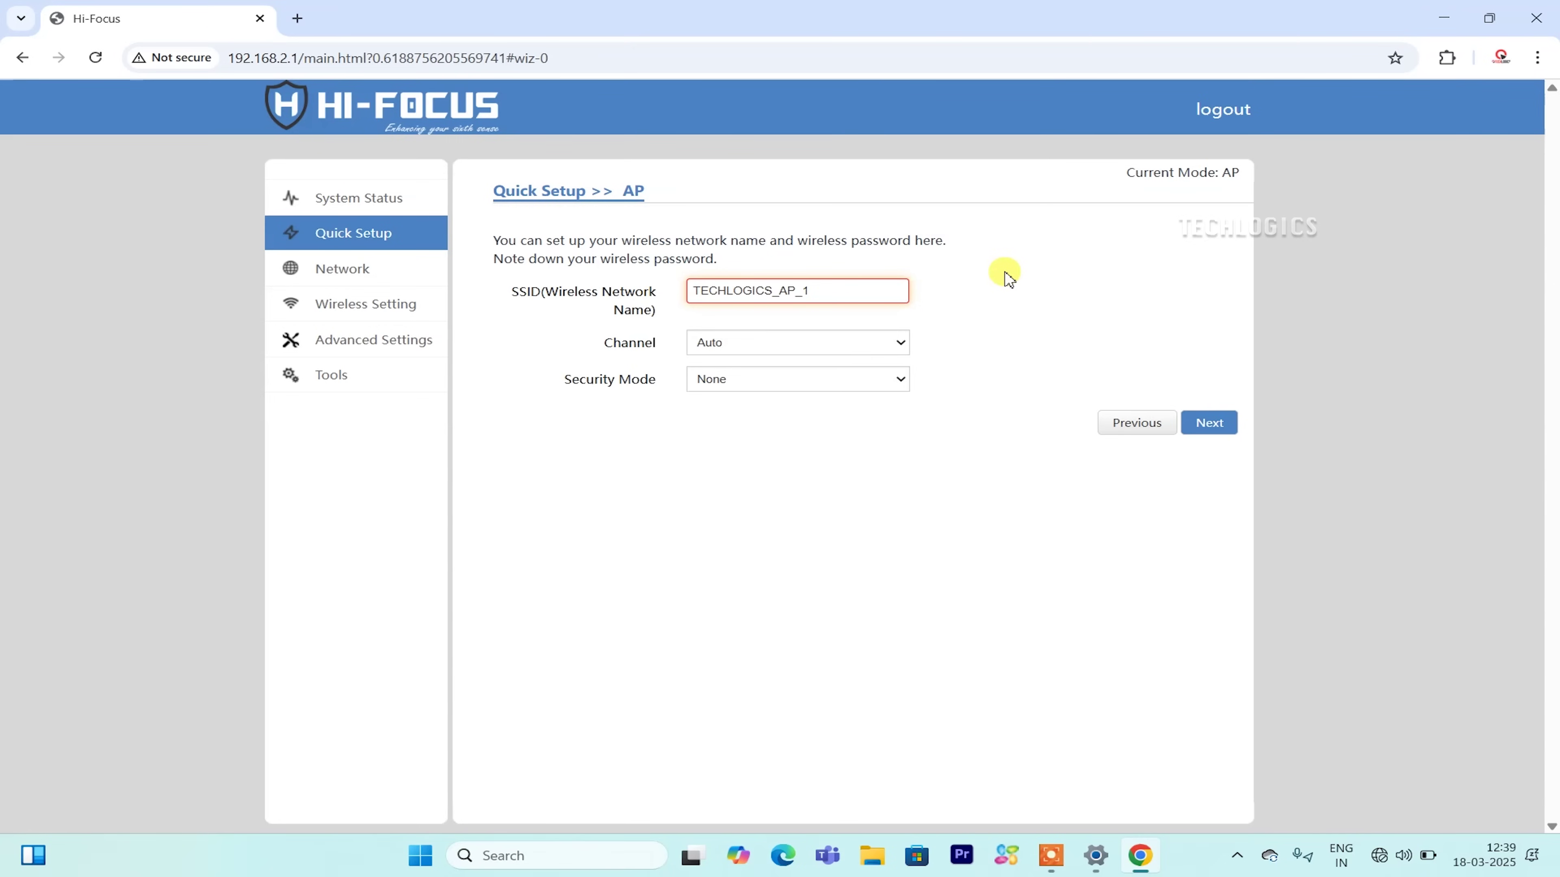
Choose Mixed WPA/WPA2-PSK security, enter the wireless key, then save and reboot the device.
{"action": "left_click", "coordinate": [802, 381]}
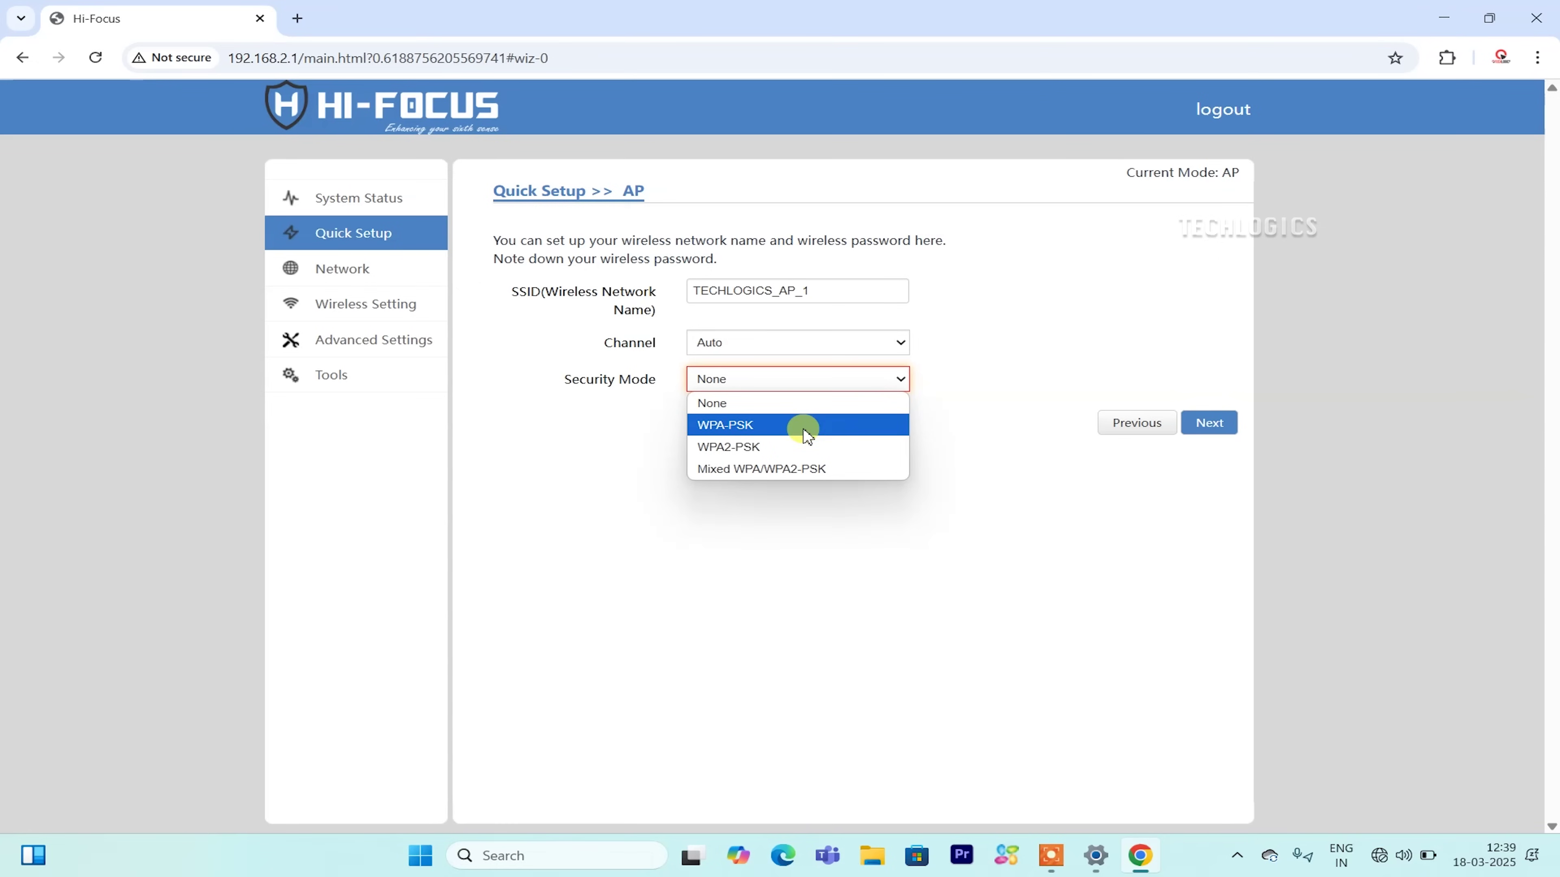
{"action": "left_click", "coordinate": [804, 467]}
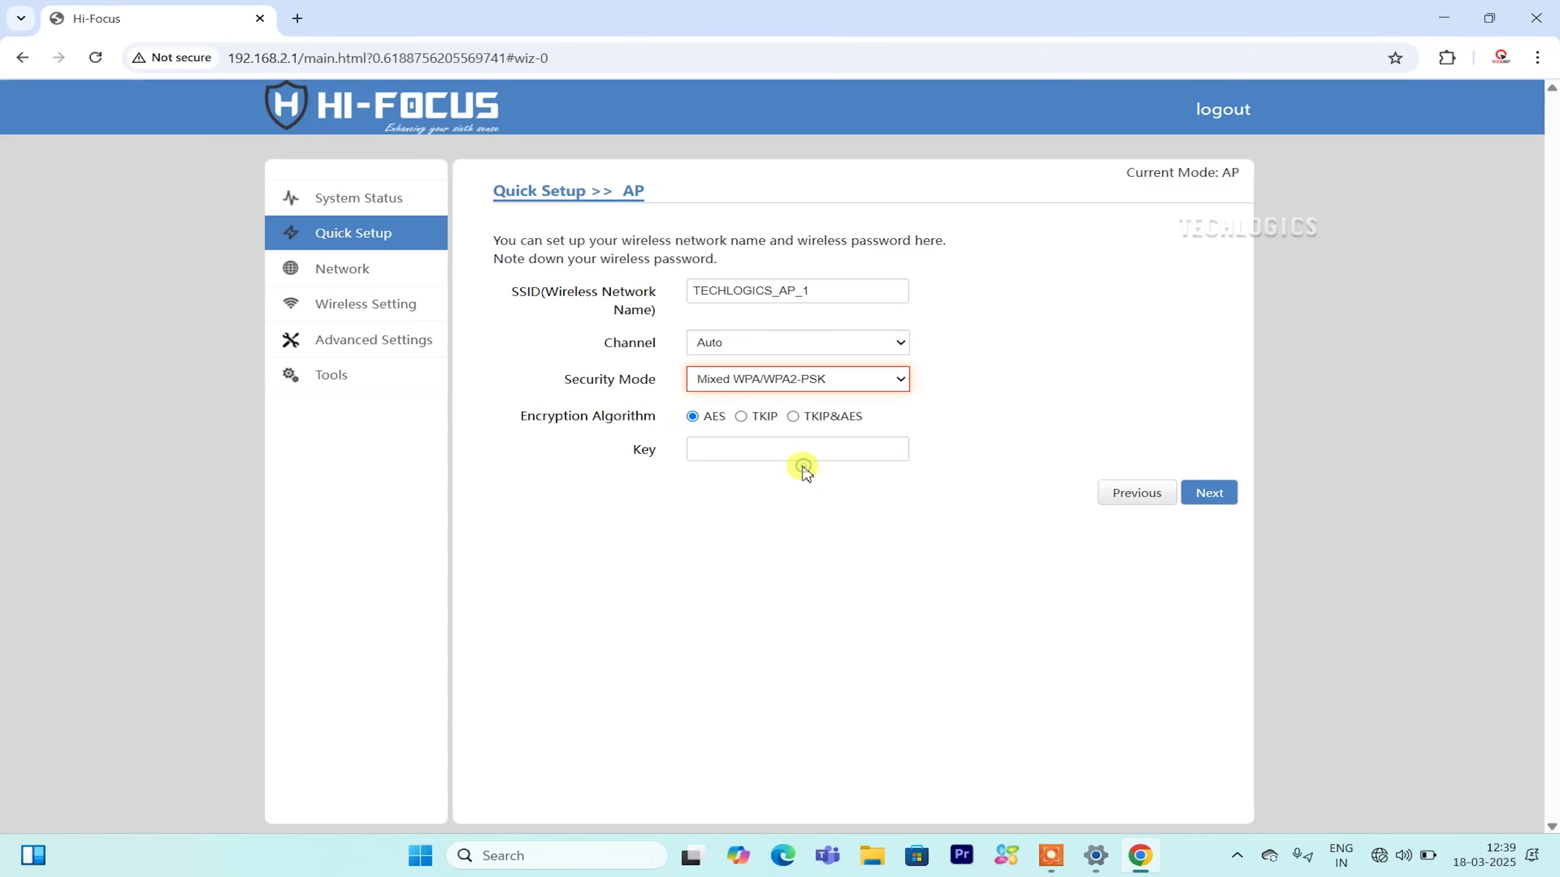
{"action": "left_click", "coordinate": [764, 445]}
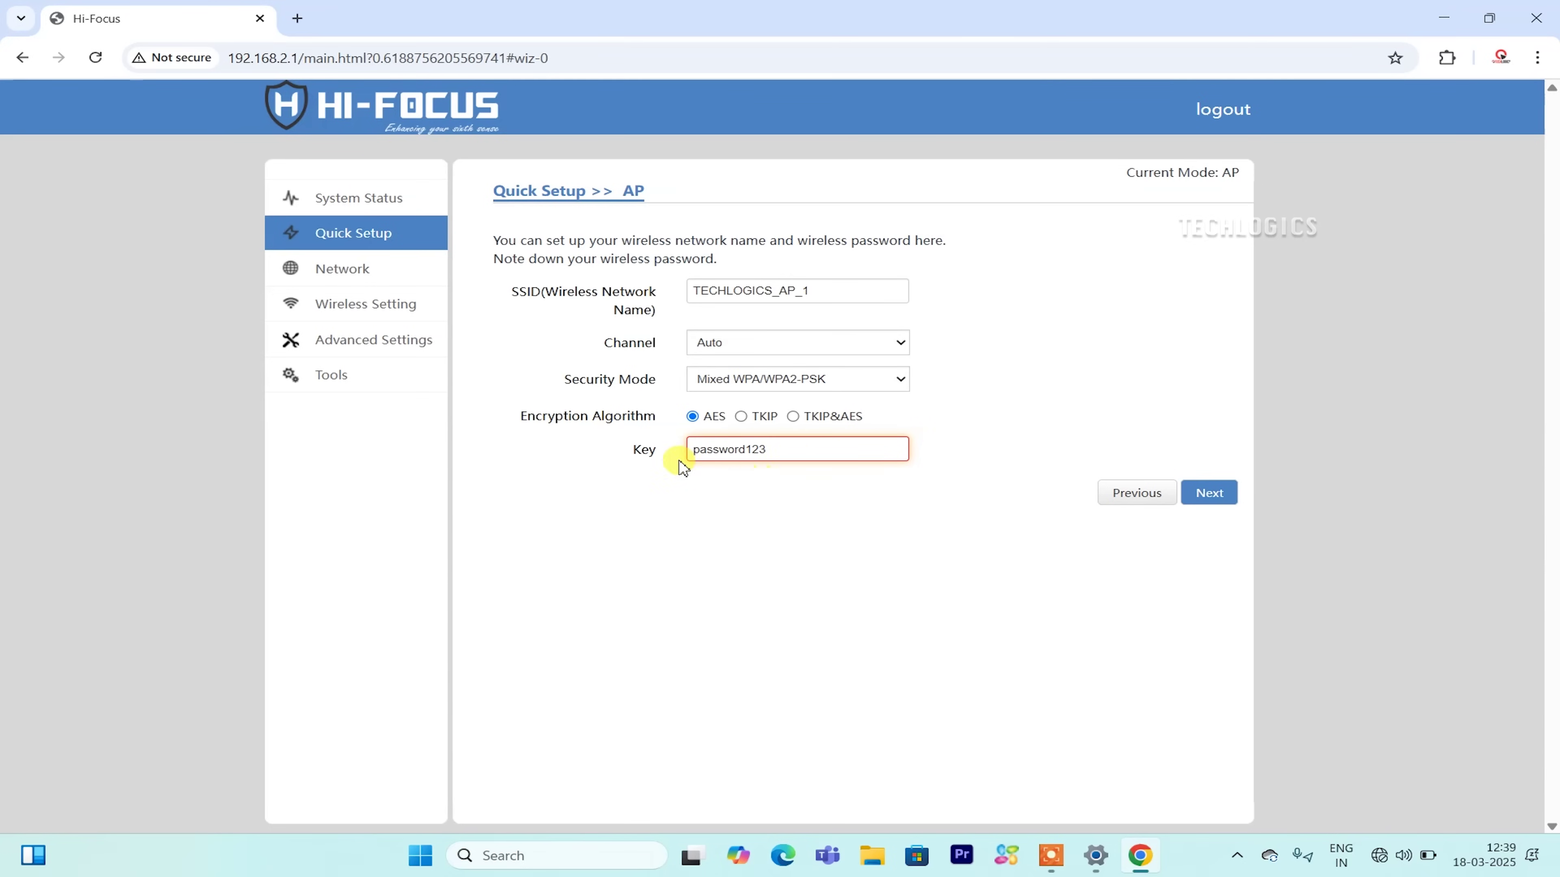
{"action": "left_click", "coordinate": [1204, 493]}
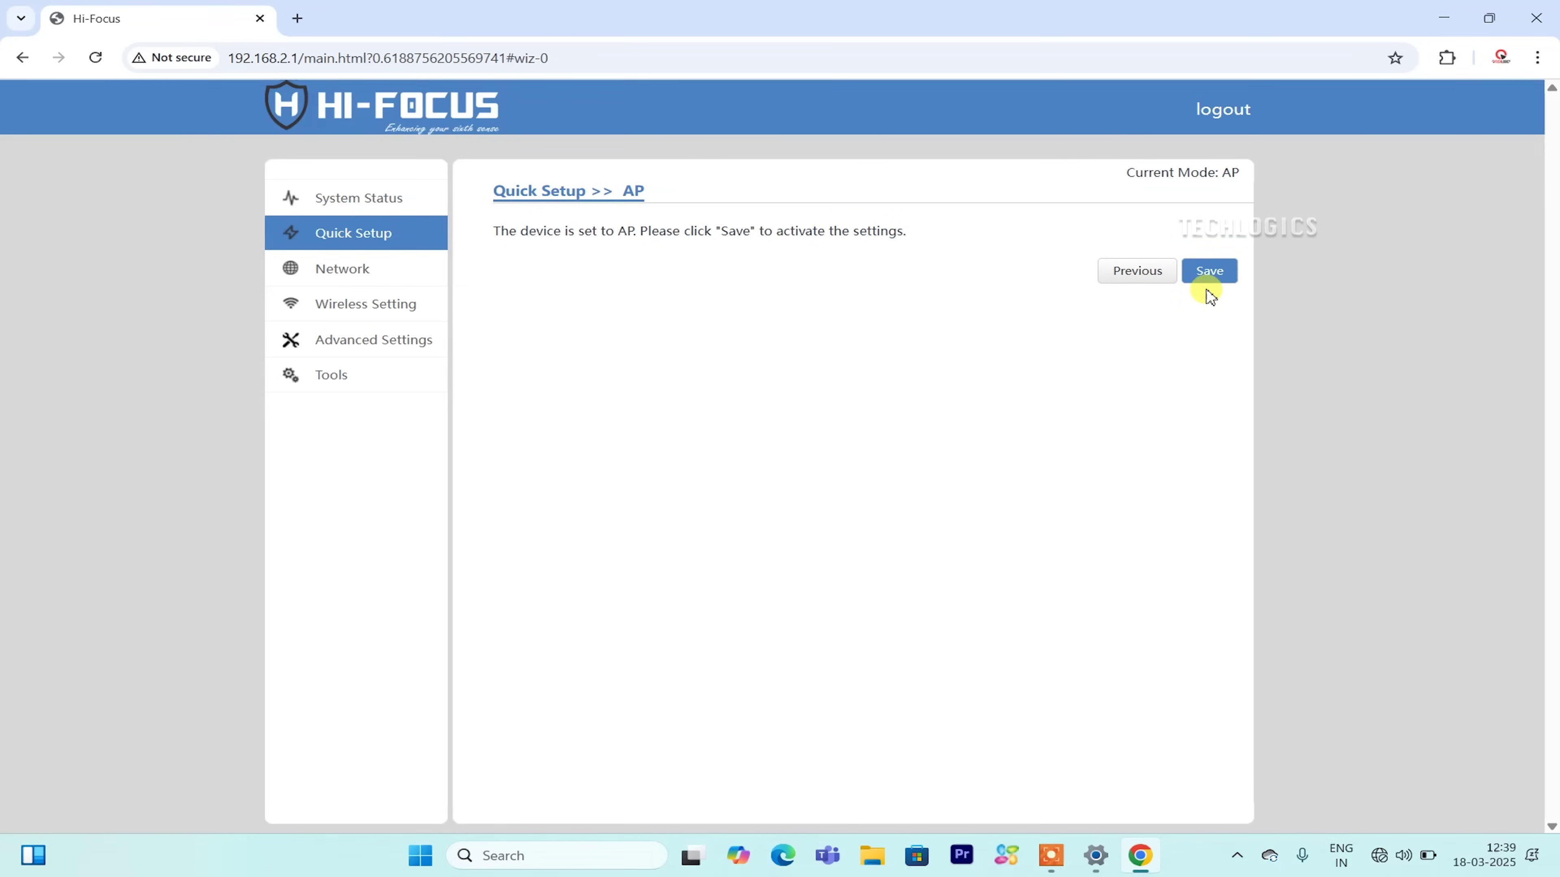
{"action": "left_click", "coordinate": [1208, 275]}
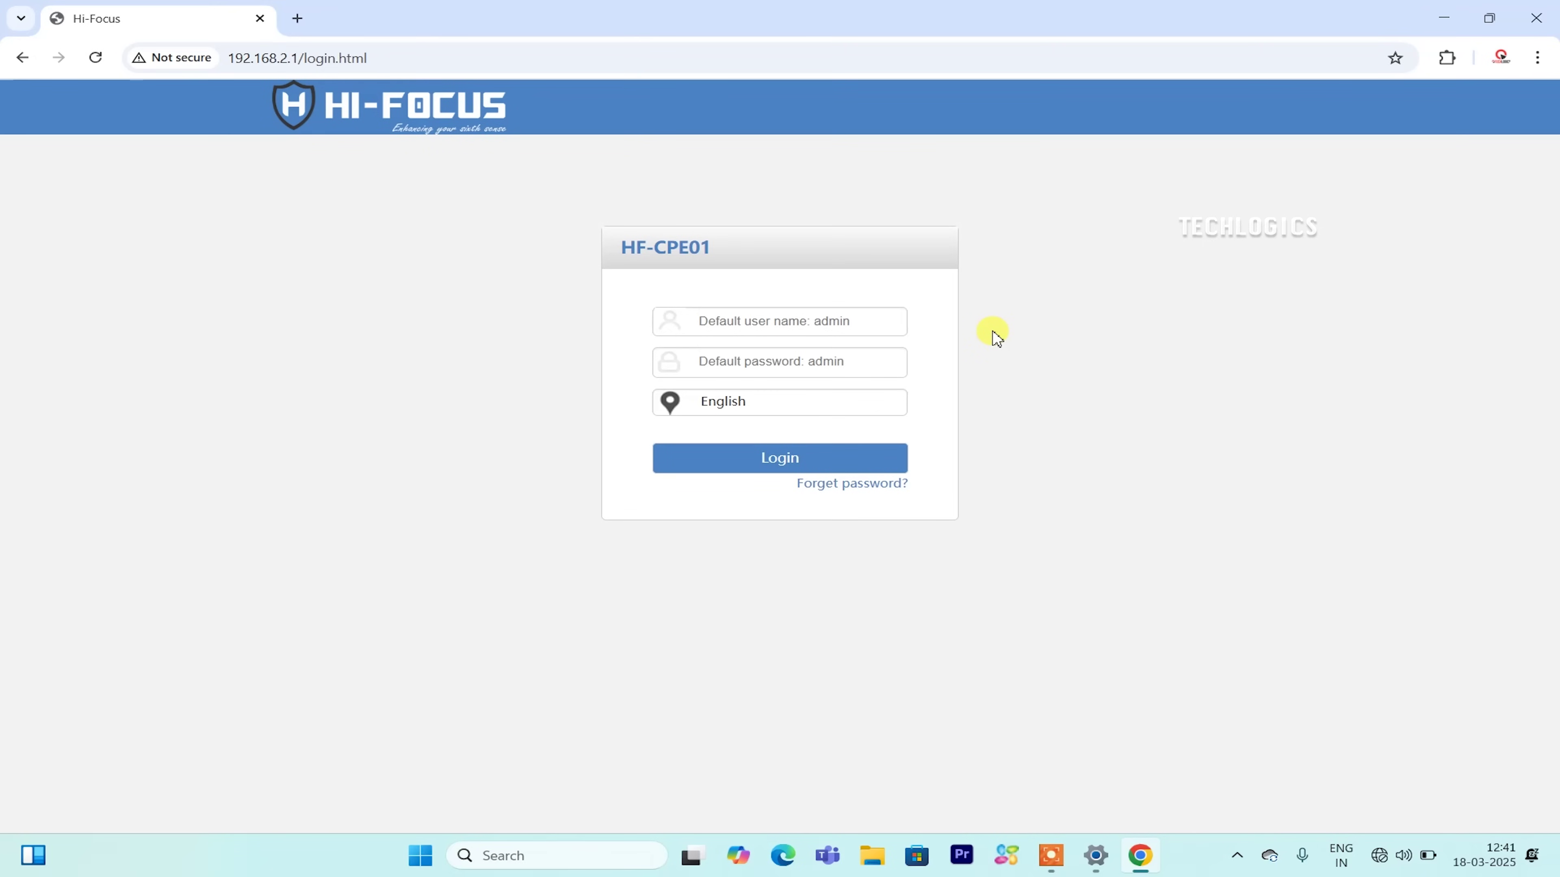
Log back in after the reboot using the saved admin user name and the password.
{"action": "left_click", "coordinate": [818, 329]}
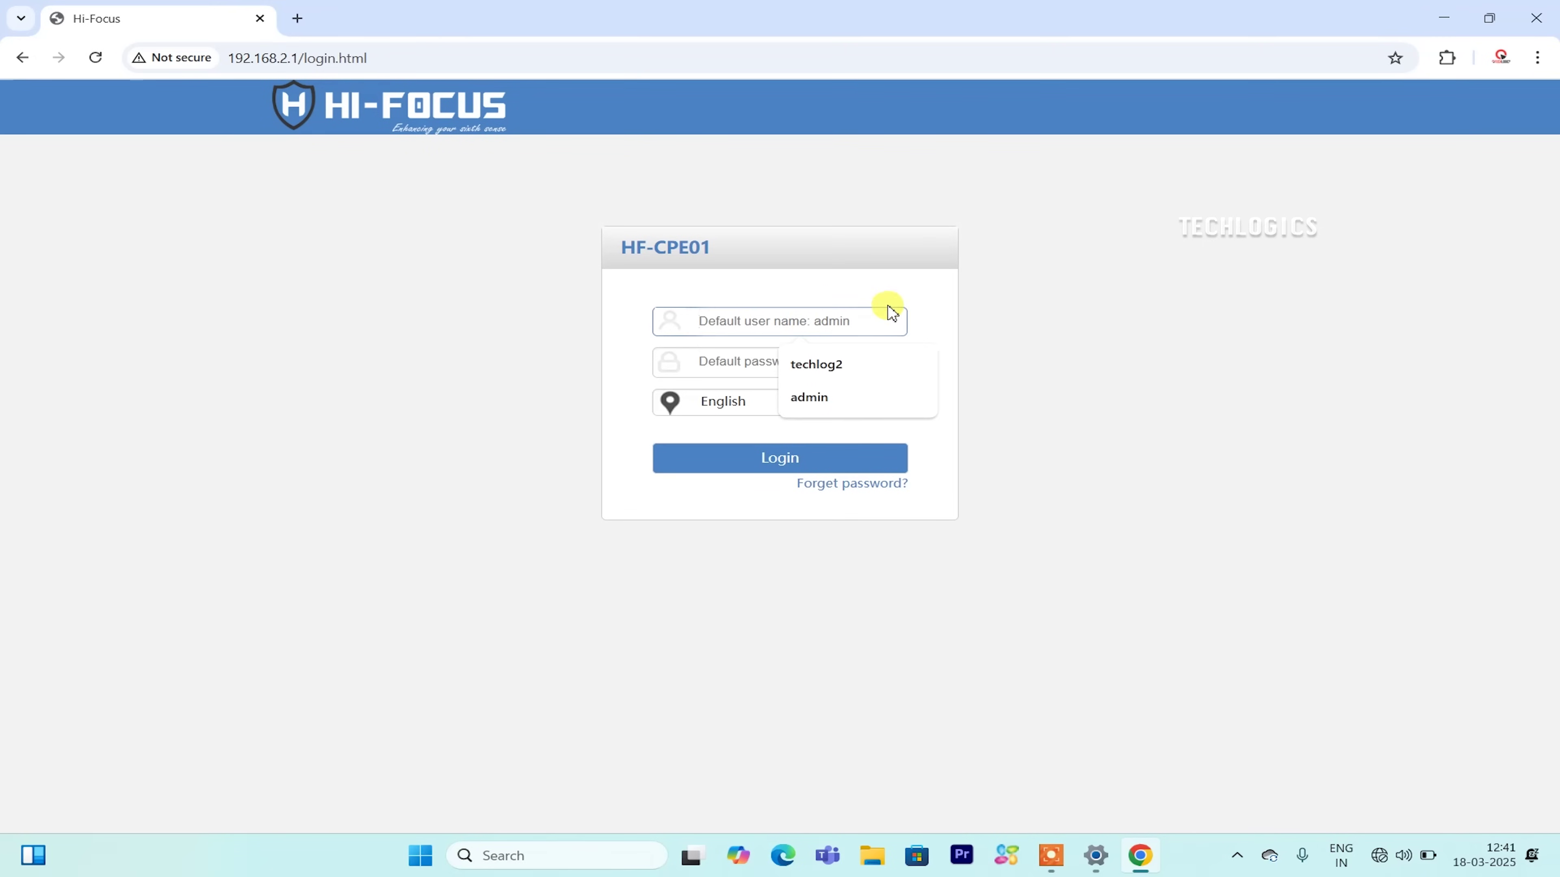
{"action": "left_click", "coordinate": [844, 396]}
{"action": "left_click", "coordinate": [742, 362]}
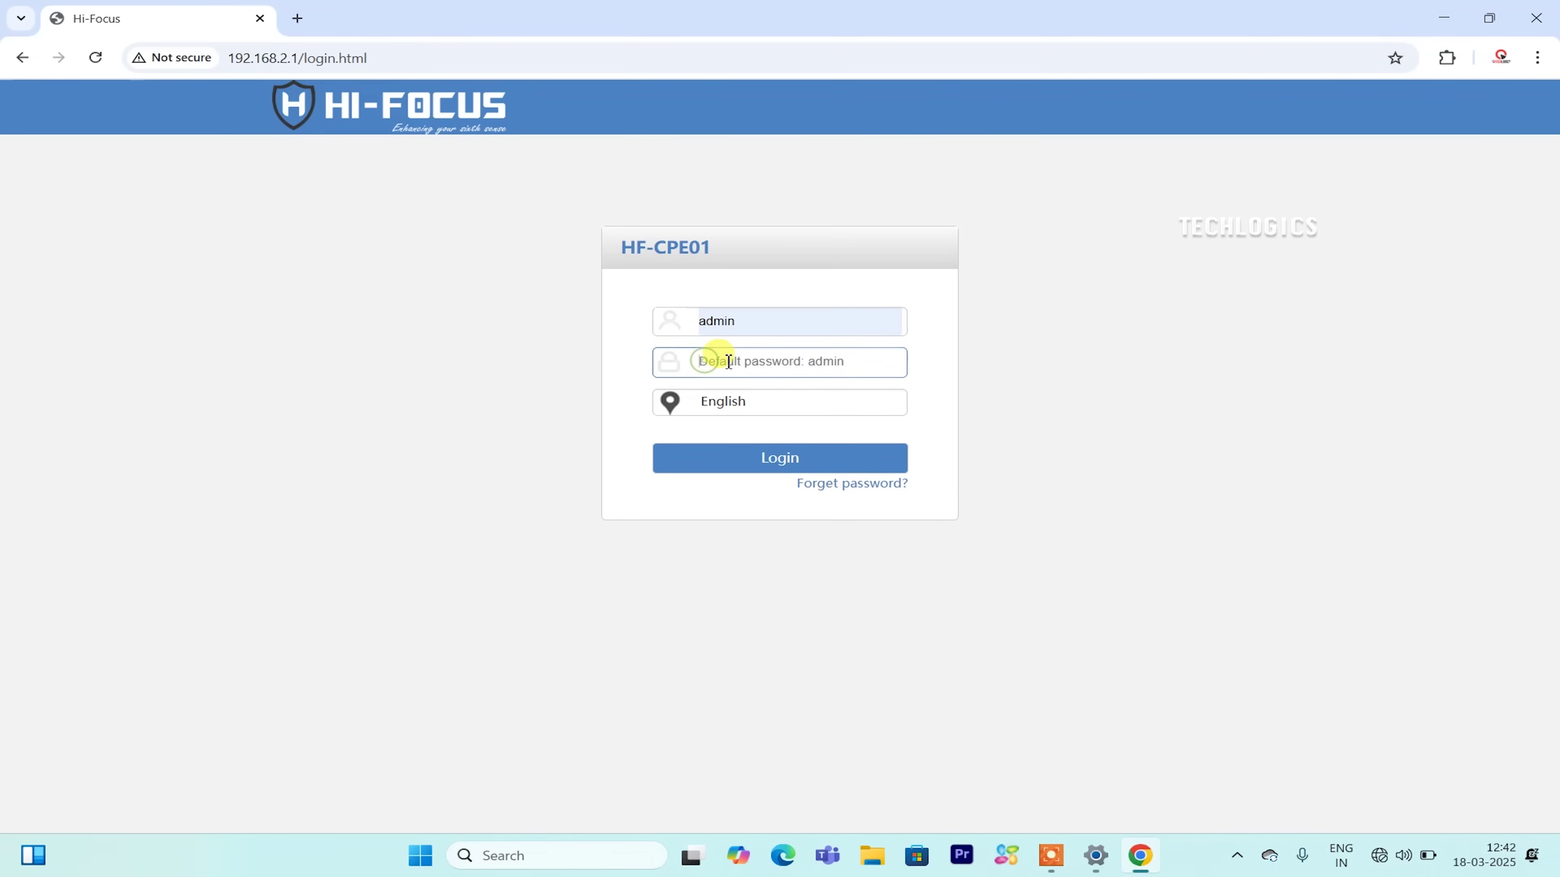
{"action": "type", "text": "admin"}
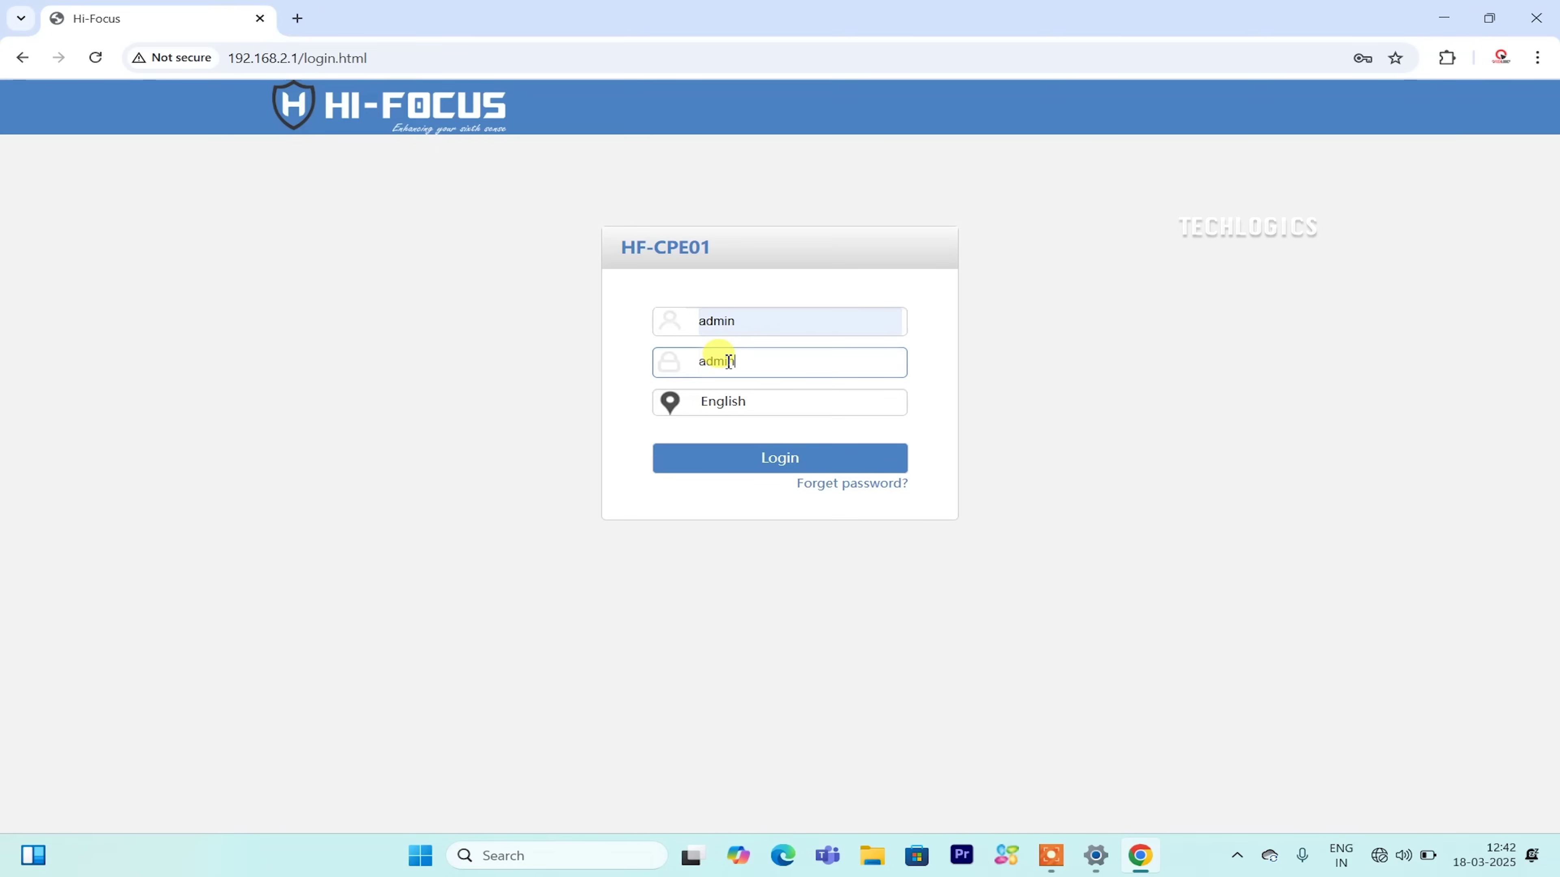
{"action": "left_click", "coordinate": [688, 456]}
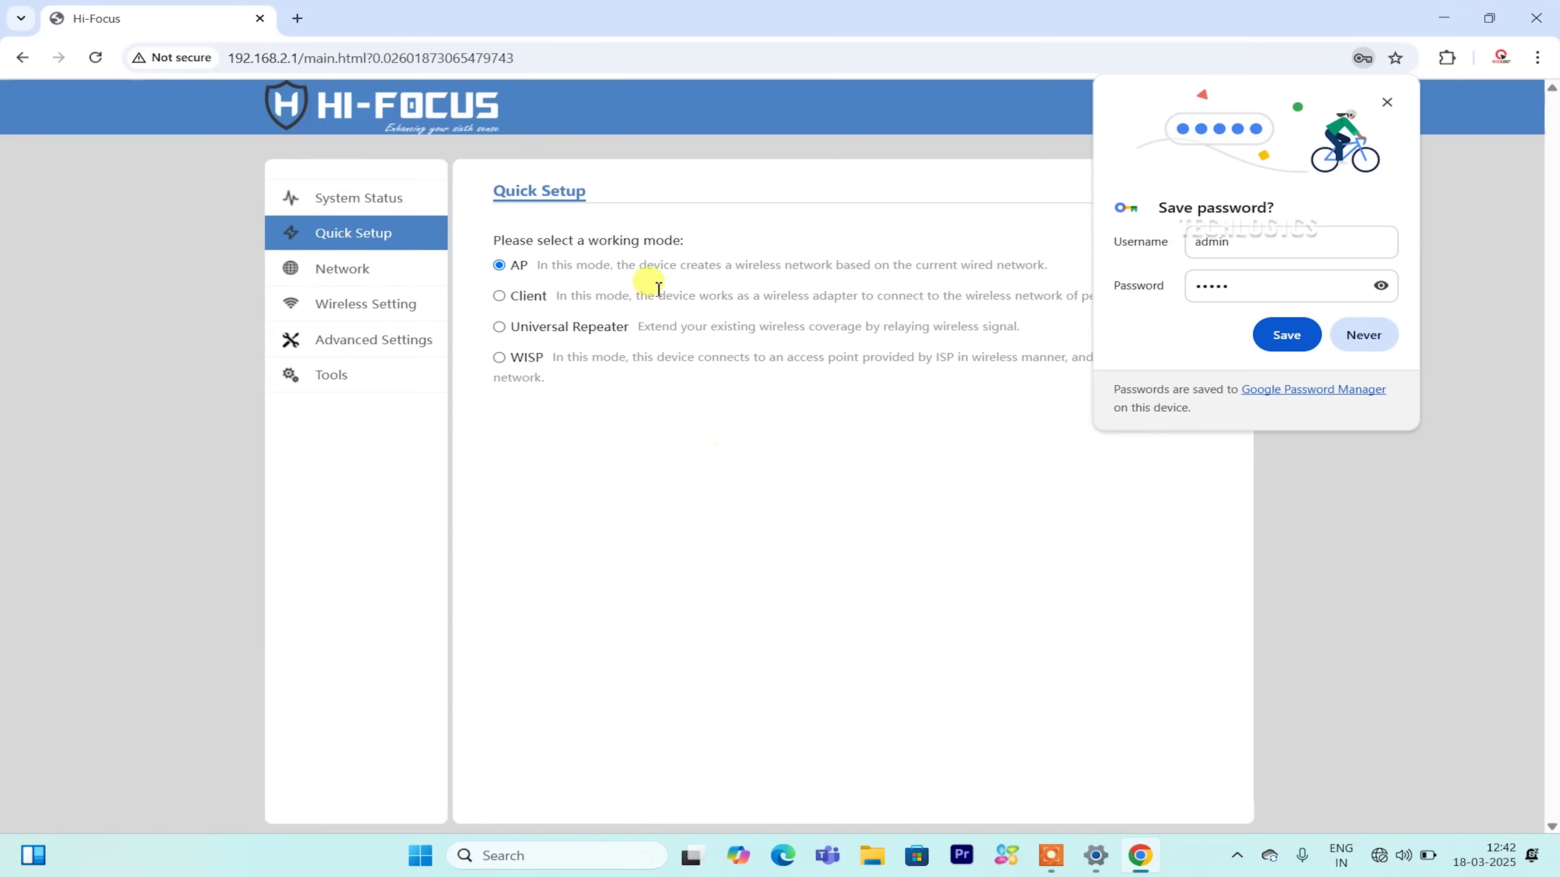
{"action": "left_click", "coordinate": [1387, 102]}
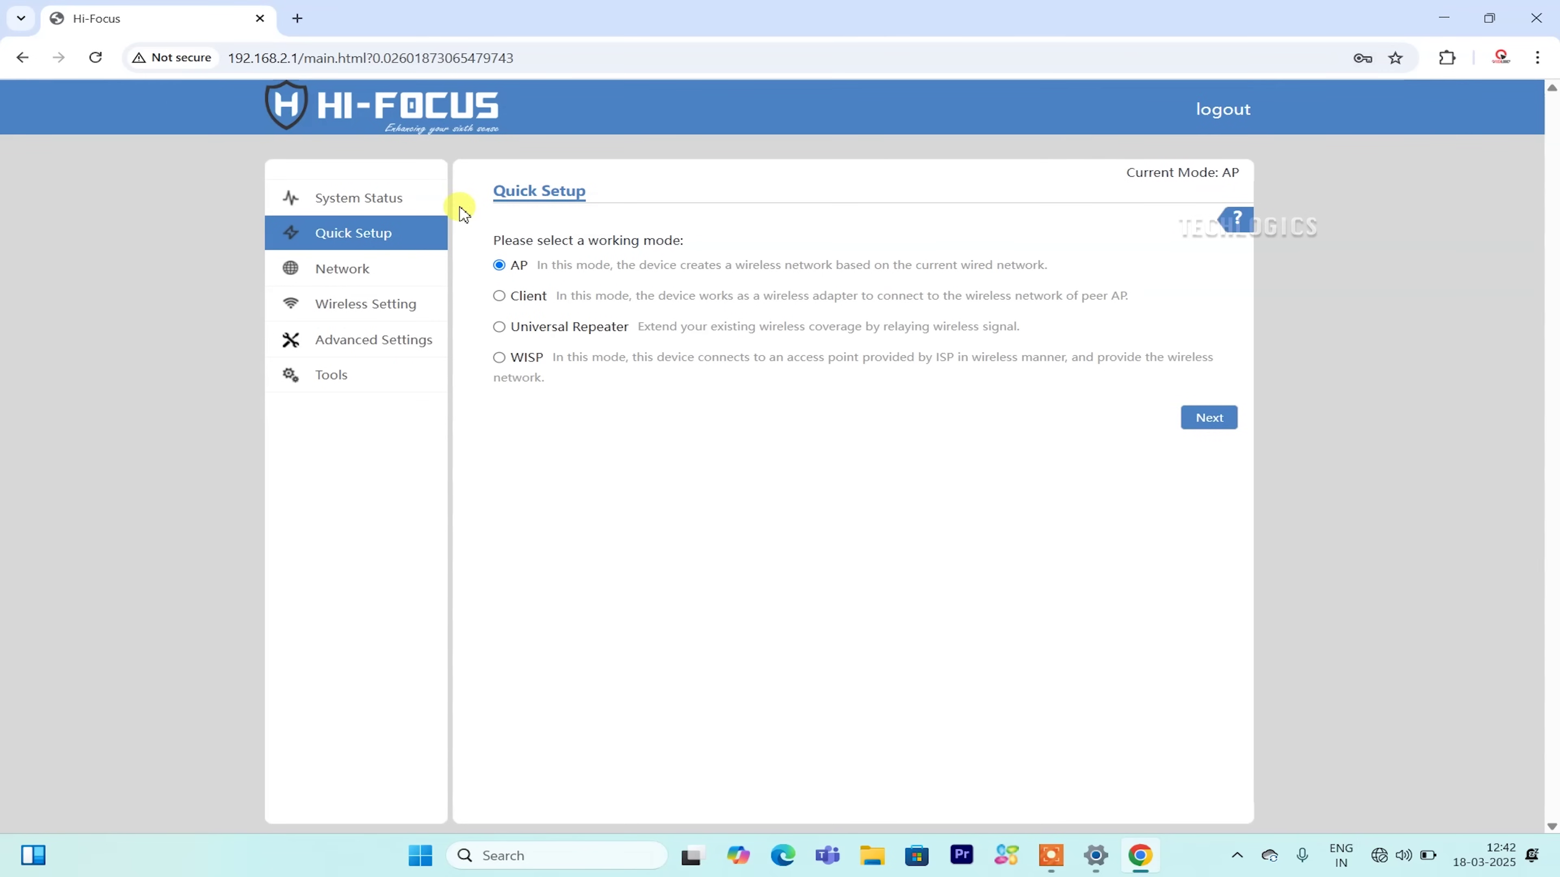
On System Status, check SSID TECHLOGICS_AP_1, Mixed WPA/WPA2-PSK security and 0 clients.
{"action": "left_click", "coordinate": [402, 197]}
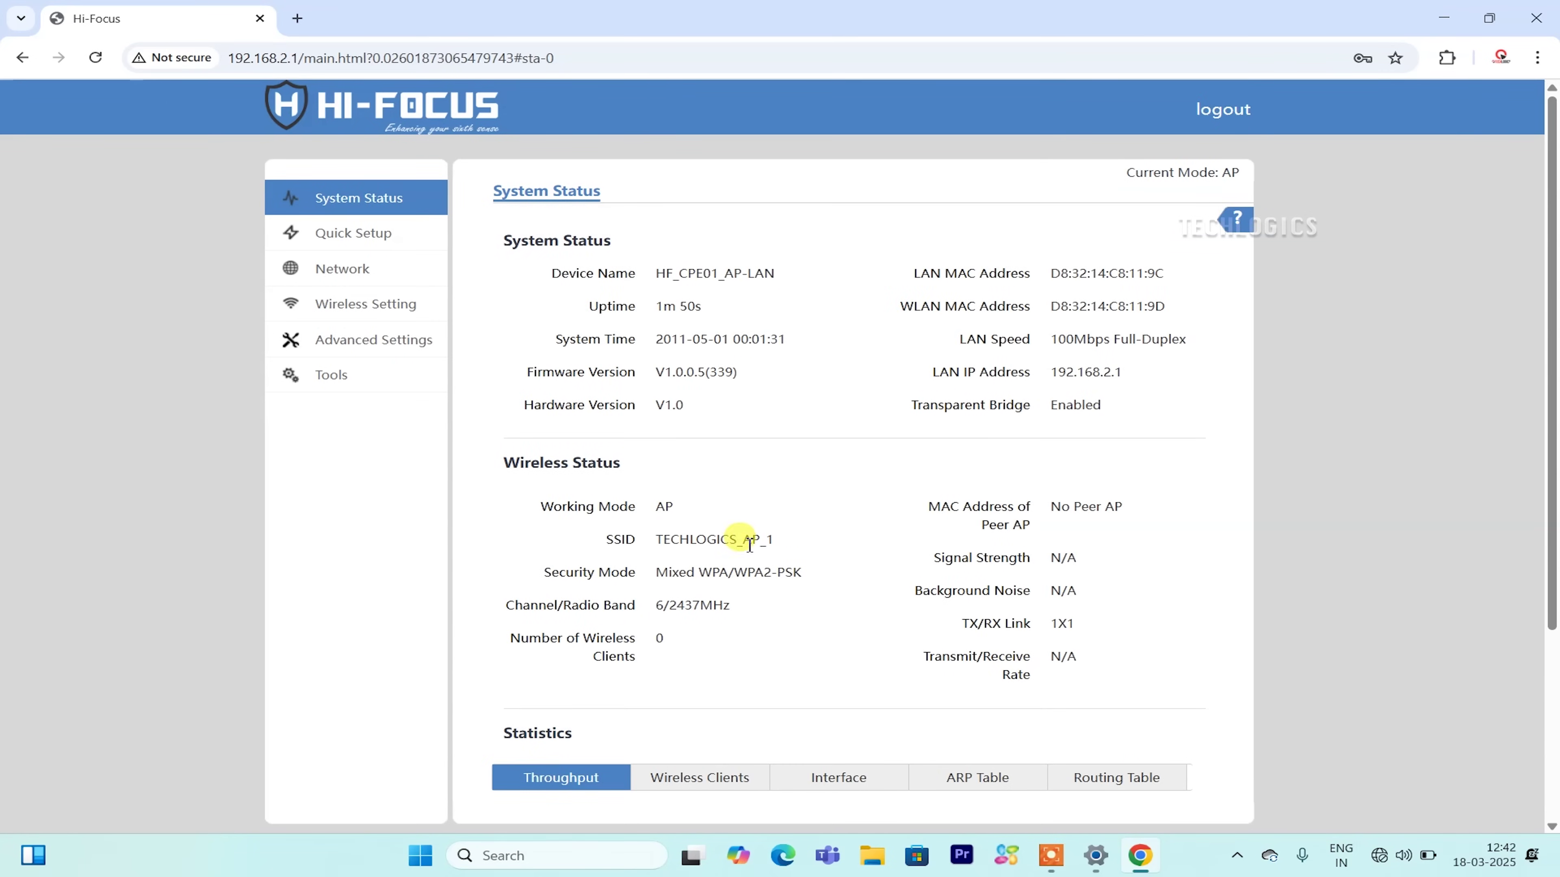
{"action": "left_click_drag", "start_coordinate": [652, 540], "coordinate": [789, 548]}
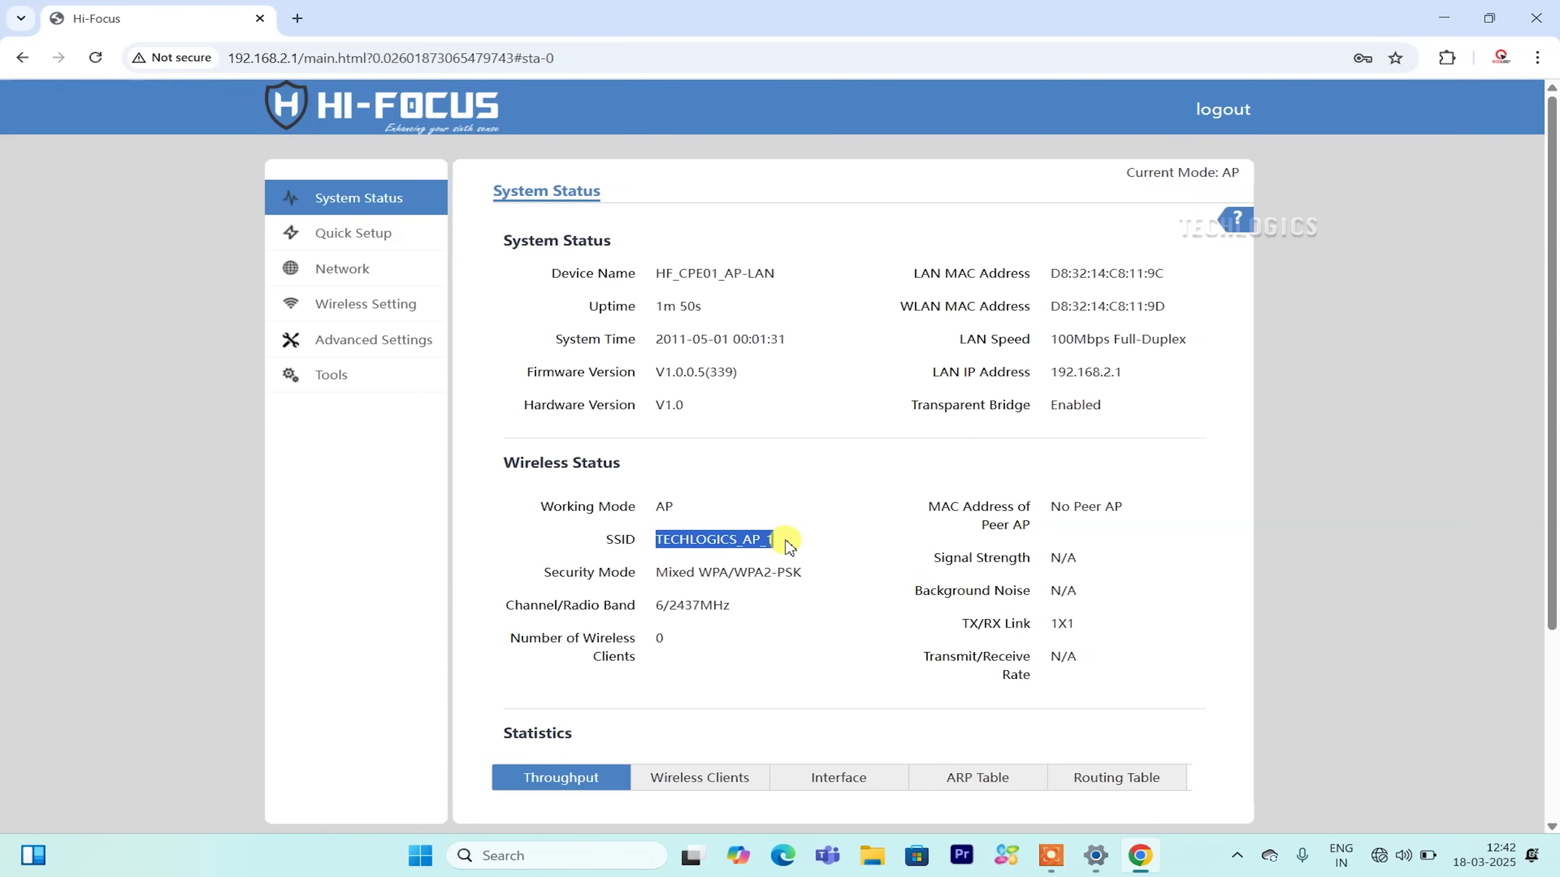
{"action": "left_click", "coordinate": [686, 582]}
{"action": "left_click_drag", "start_coordinate": [646, 571], "coordinate": [808, 578]}
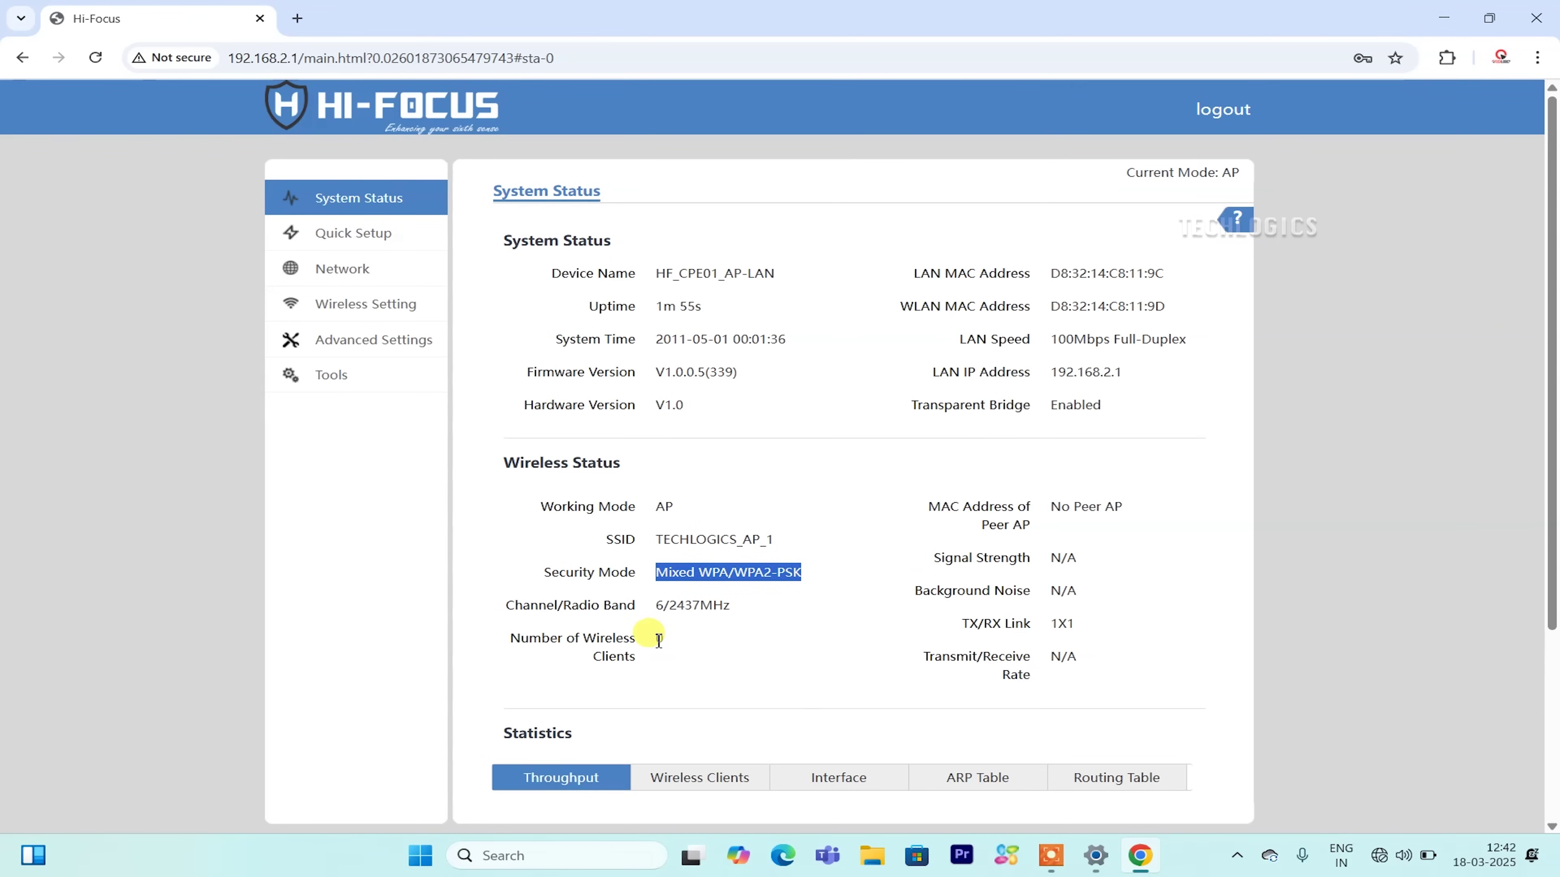
{"action": "left_click_drag", "start_coordinate": [647, 637], "coordinate": [680, 660]}
Show the Wireless Clients statistics, which list no connected clients.
{"action": "scroll", "coordinate": [682, 651], "scroll_direction": "down", "scroll_amount": 4}
{"action": "left_click", "coordinate": [709, 519]}
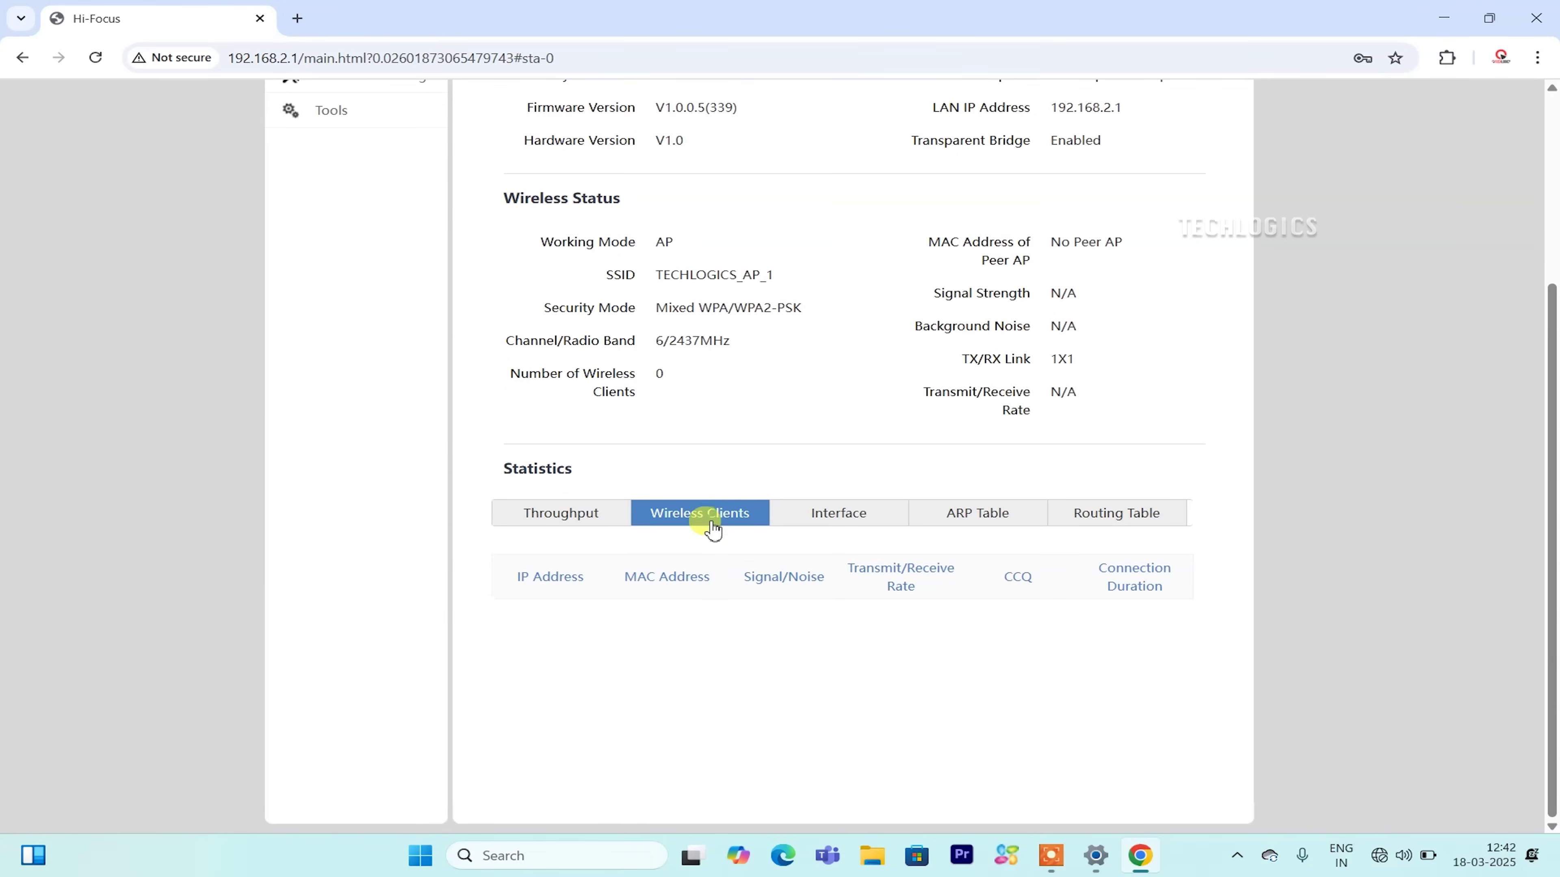
{"action": "scroll", "coordinate": [850, 627], "scroll_direction": "up", "scroll_amount": 4}
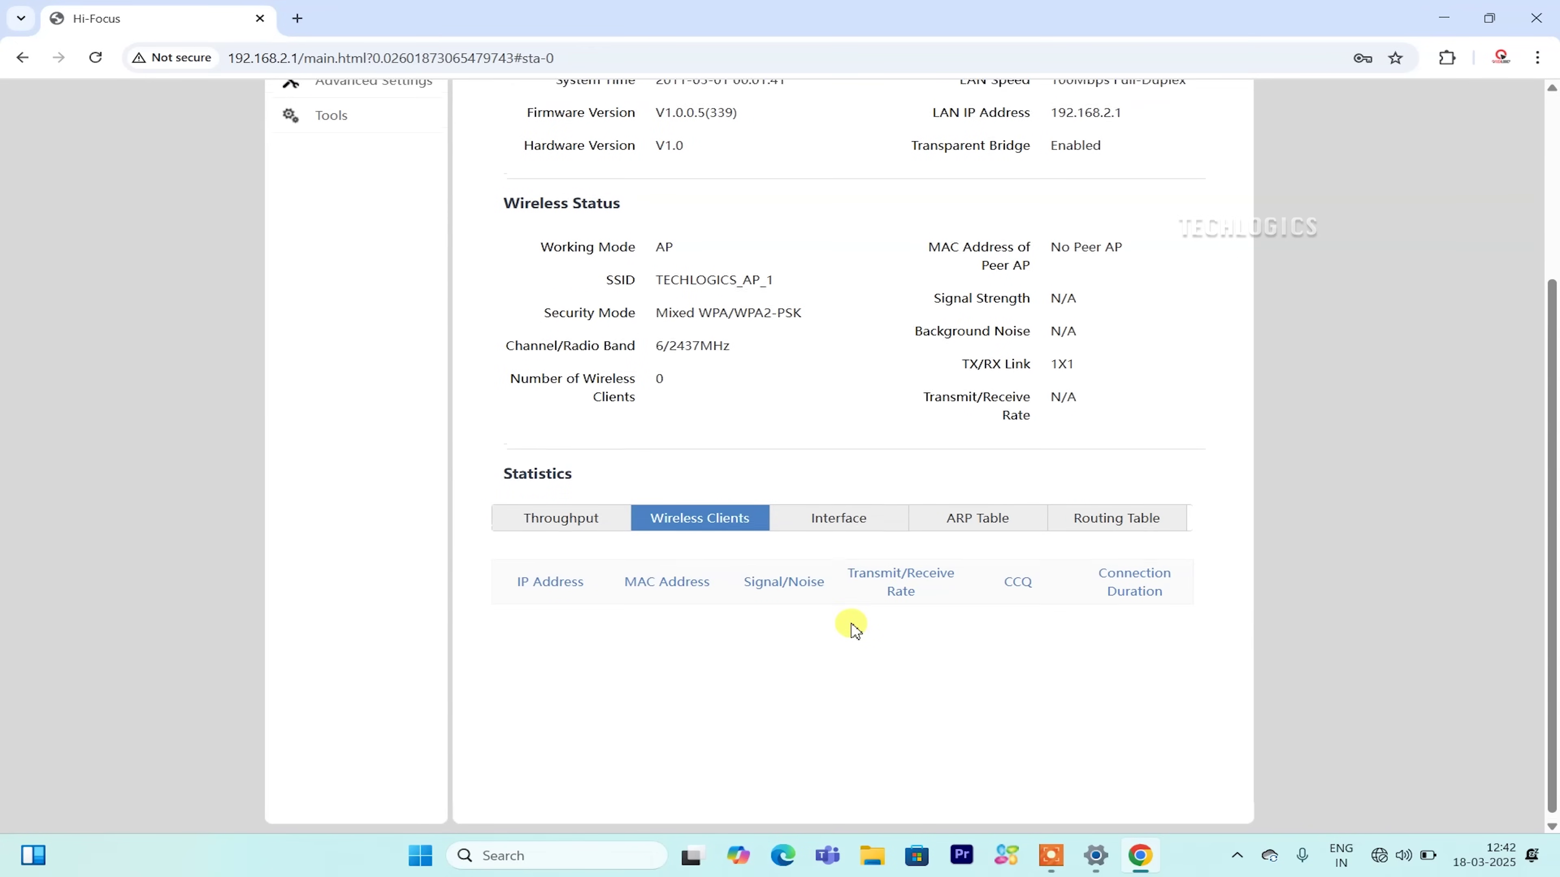
{"action": "scroll", "coordinate": [853, 627], "scroll_direction": "down", "scroll_amount": 4}
{"action": "scroll", "coordinate": [1031, 651], "scroll_direction": "up", "scroll_amount": 3}
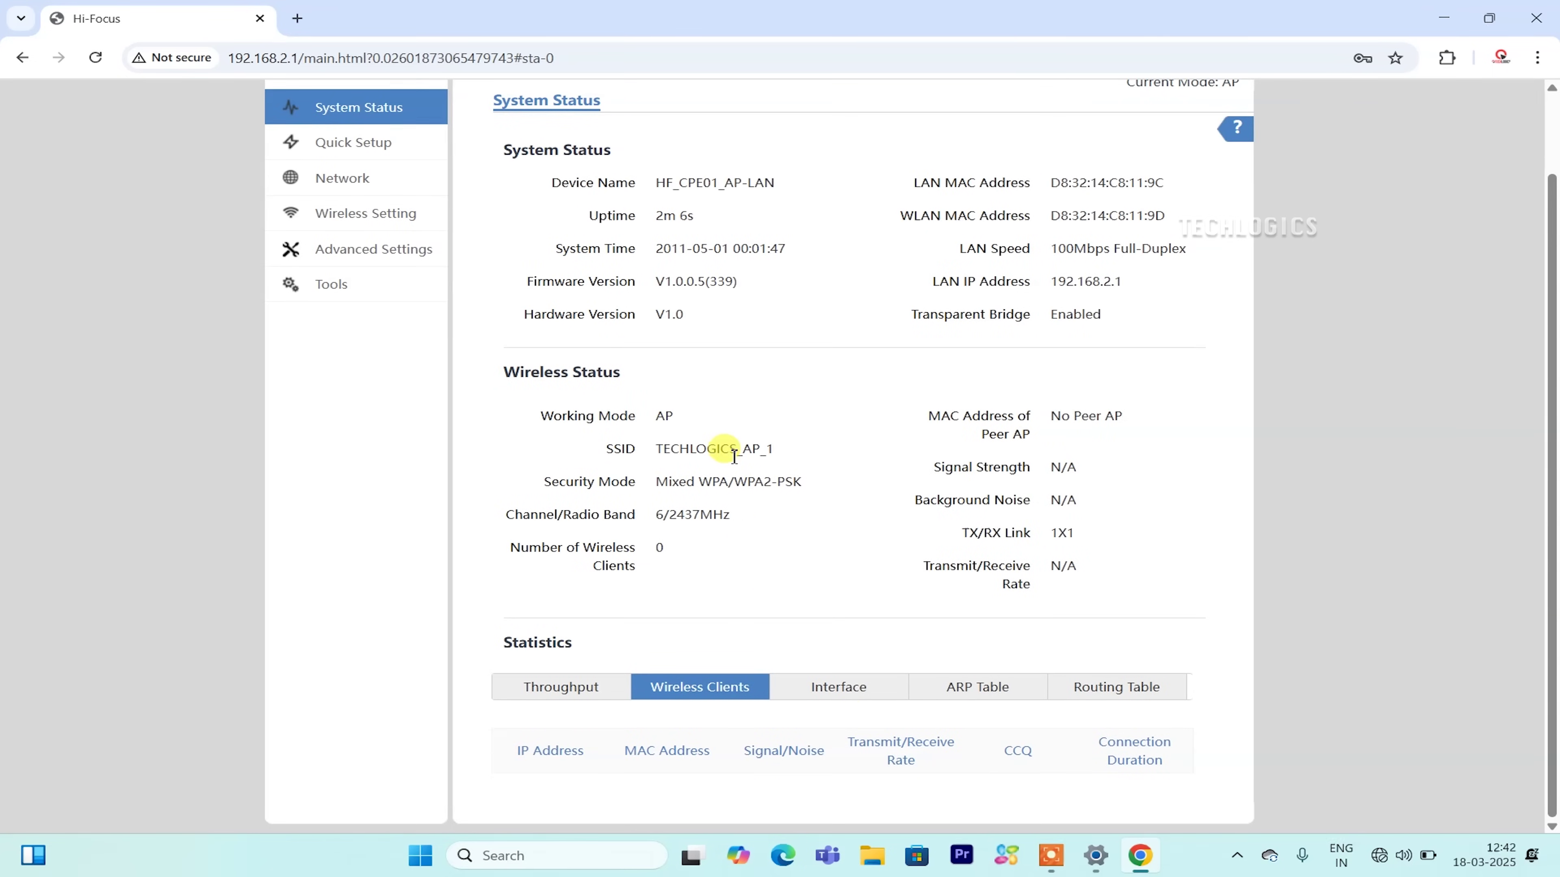
{"action": "scroll", "coordinate": [937, 522], "scroll_direction": "up", "scroll_amount": 2}
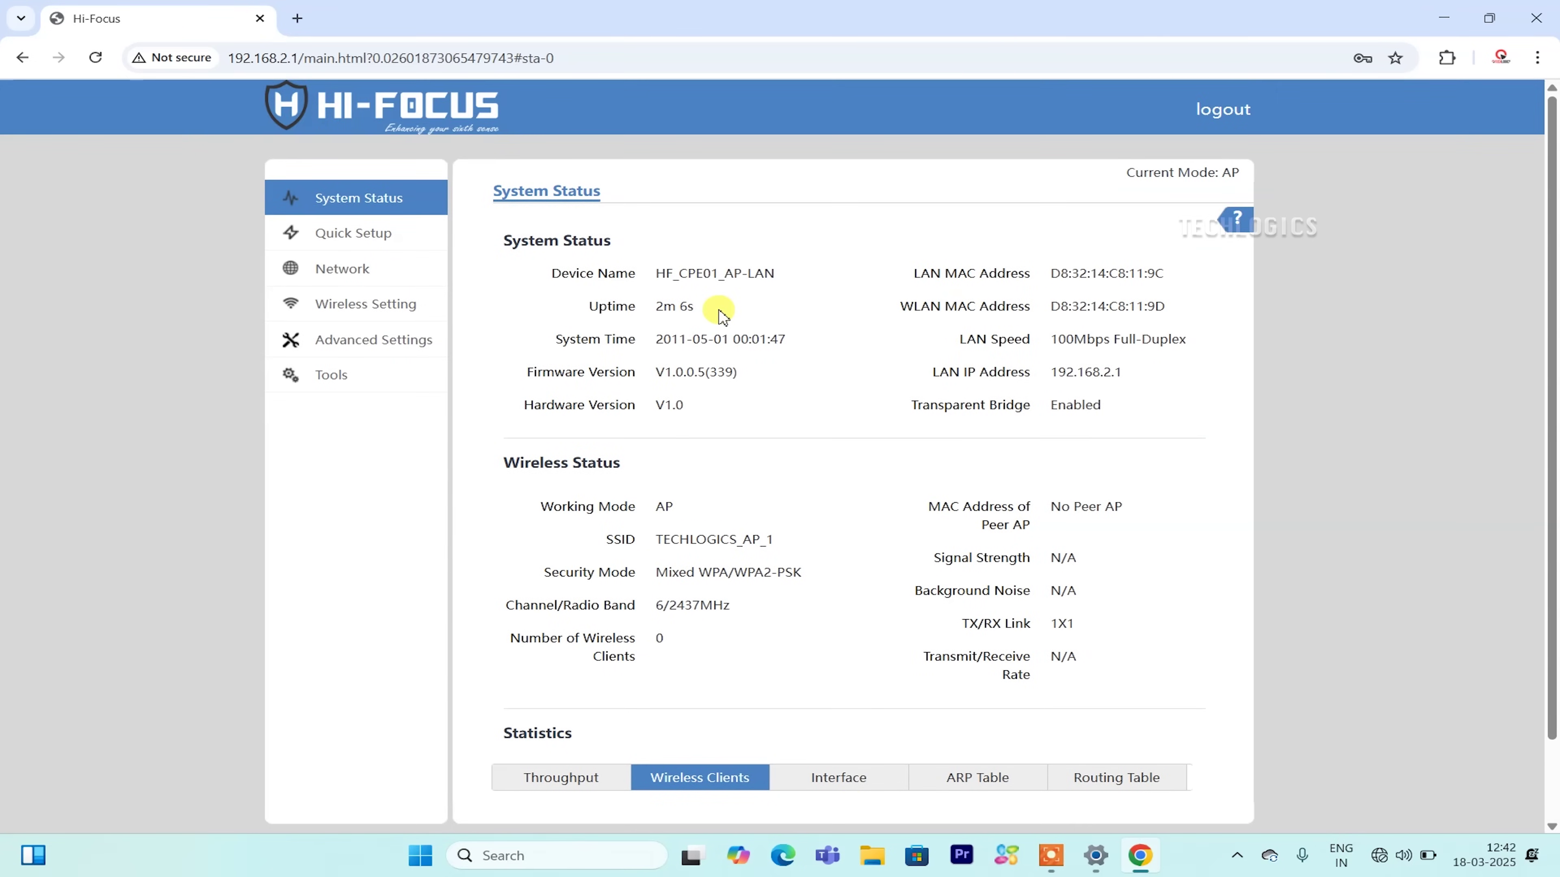
In LAN Setup, change the IP to 192.168.1.230 and the default gateway to 192.168.1.1.
{"action": "left_click", "coordinate": [361, 272]}
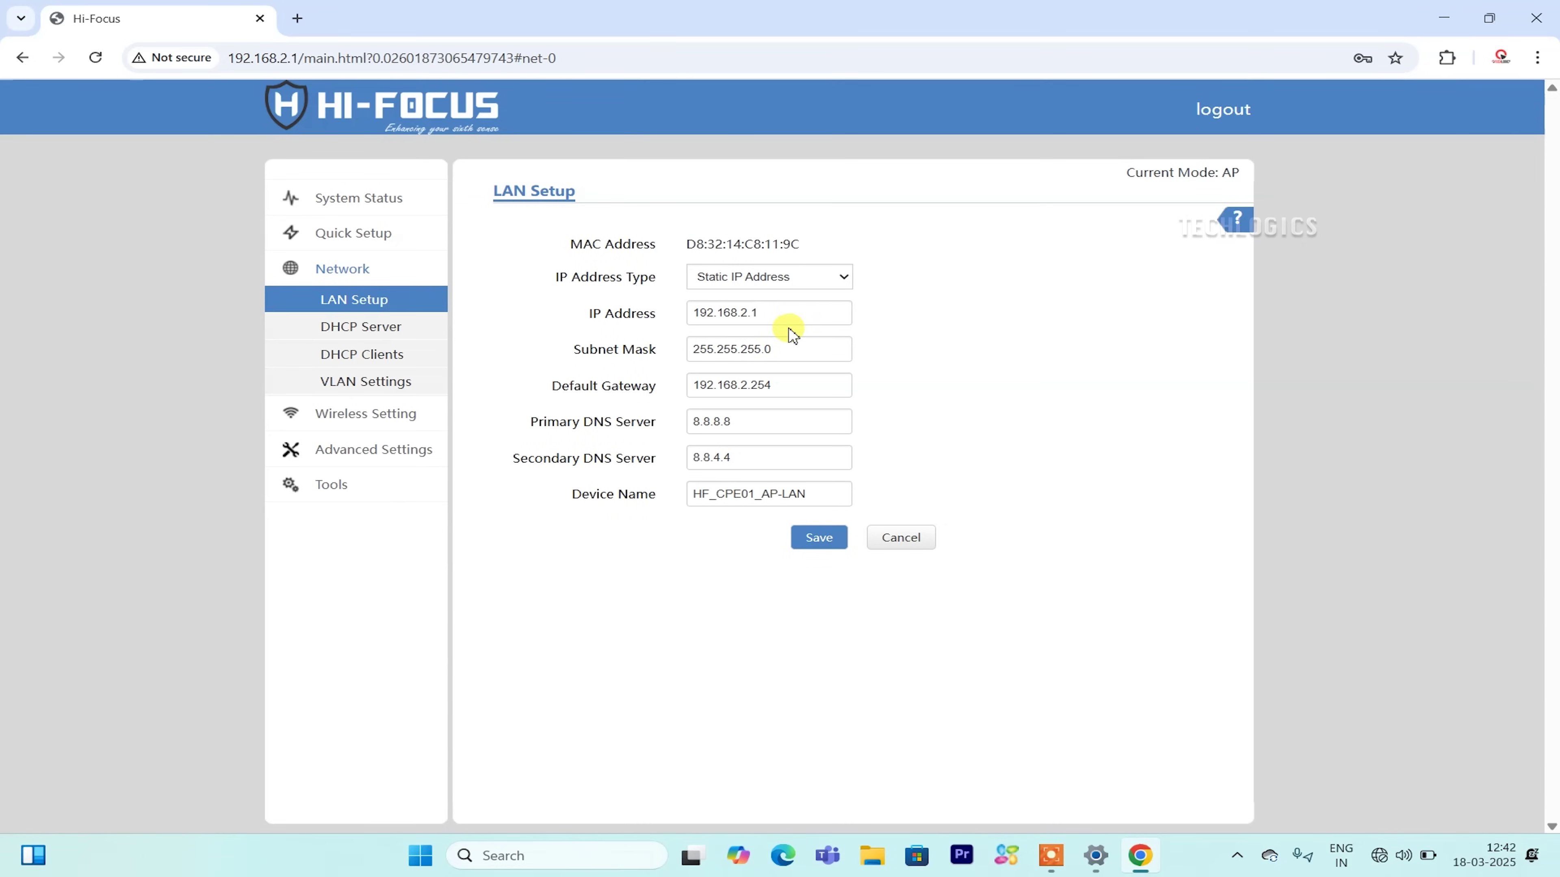
{"action": "left_click", "coordinate": [747, 313]}
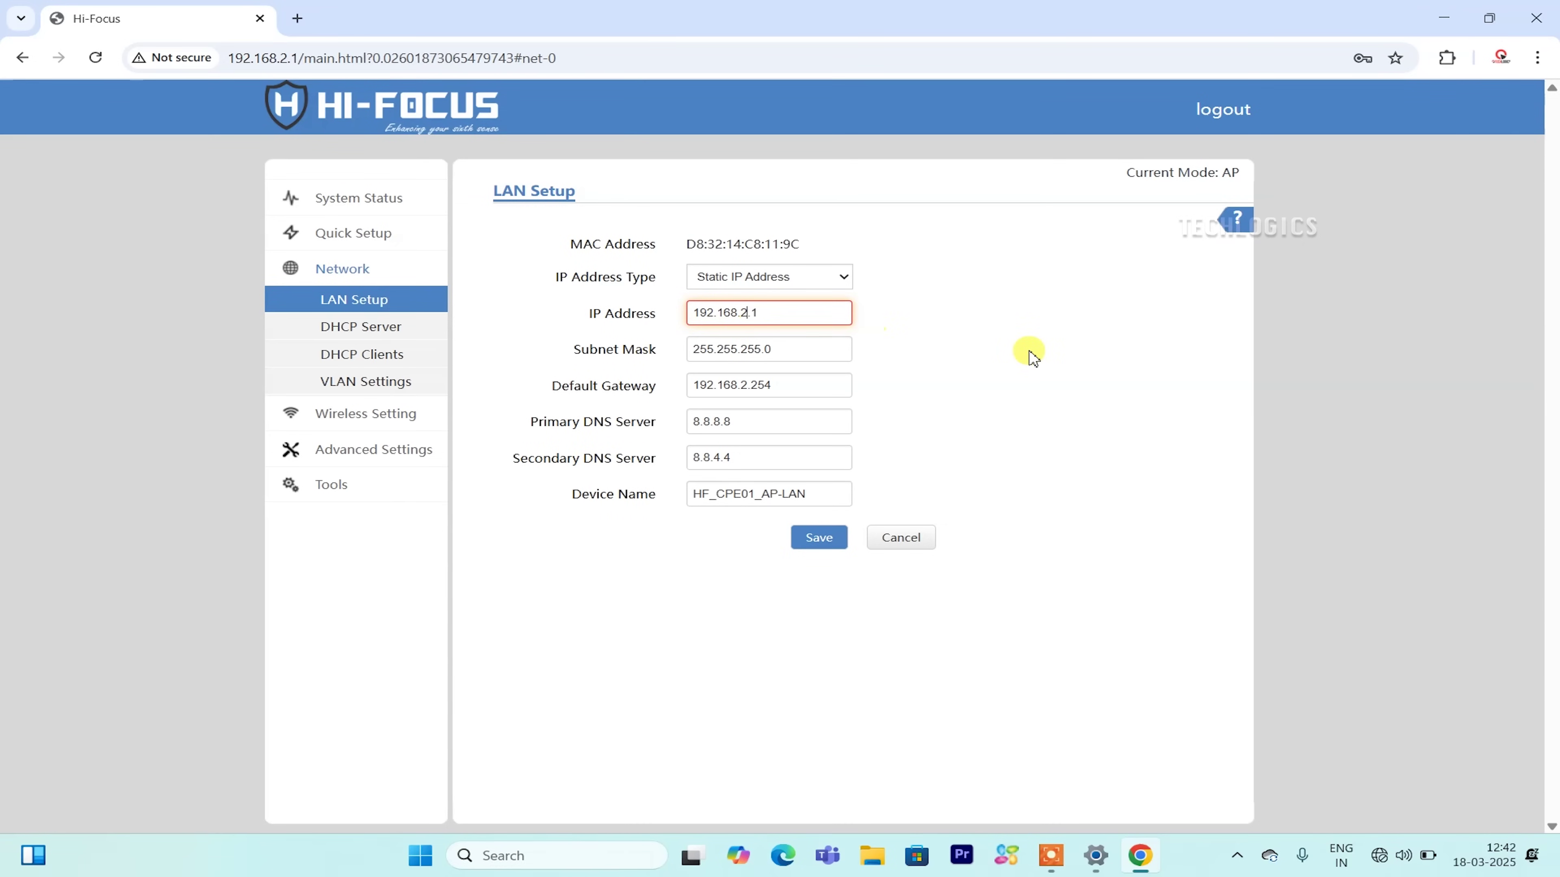
{"action": "type", "text": "1.230"}
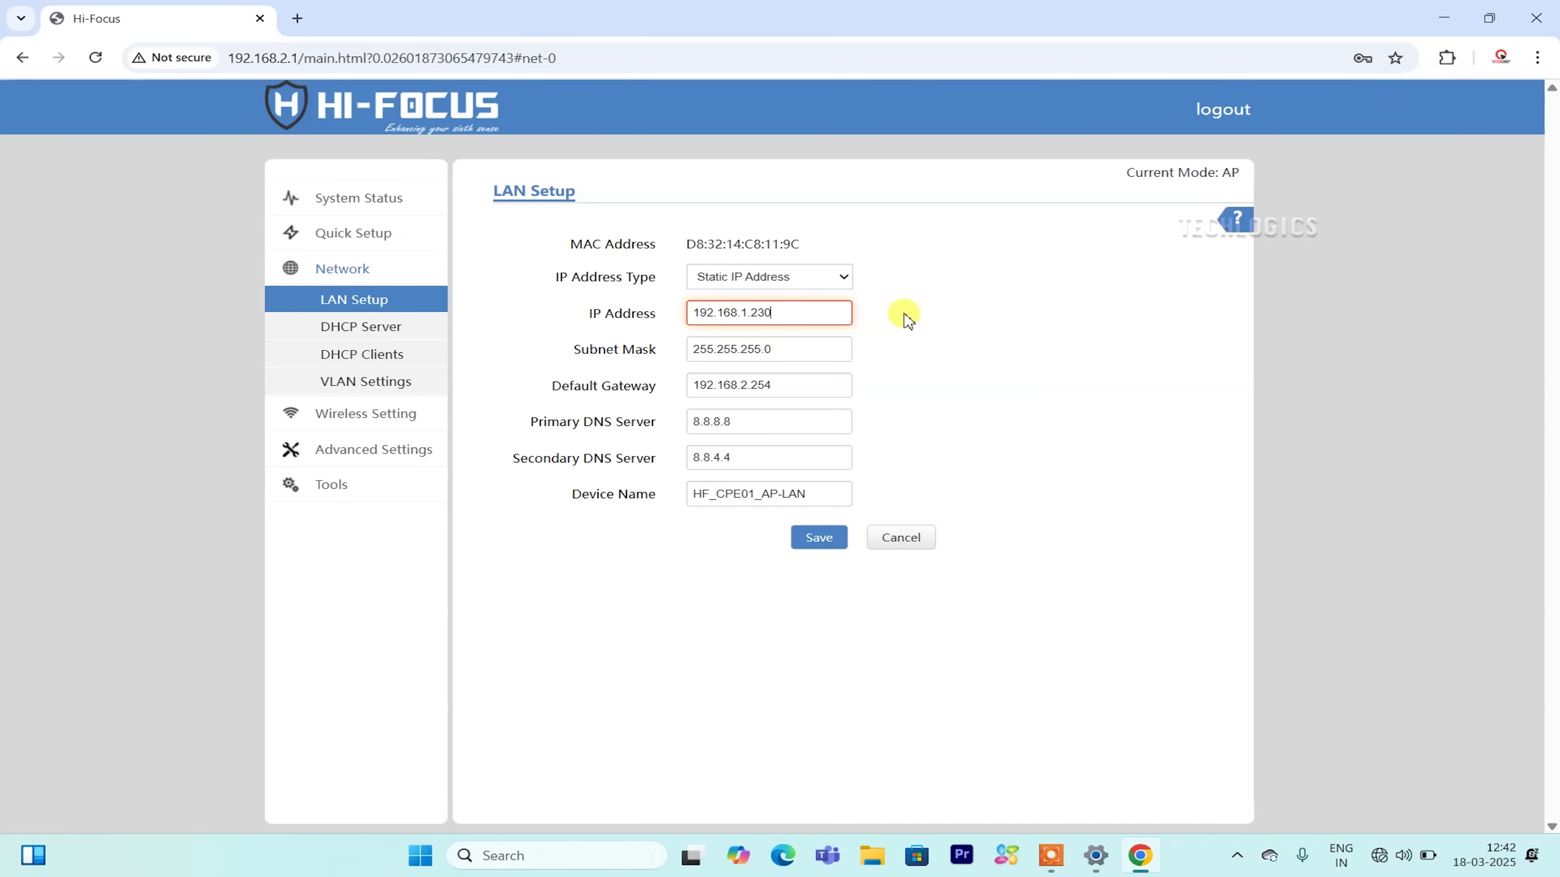
{"action": "left_click", "coordinate": [907, 363]}
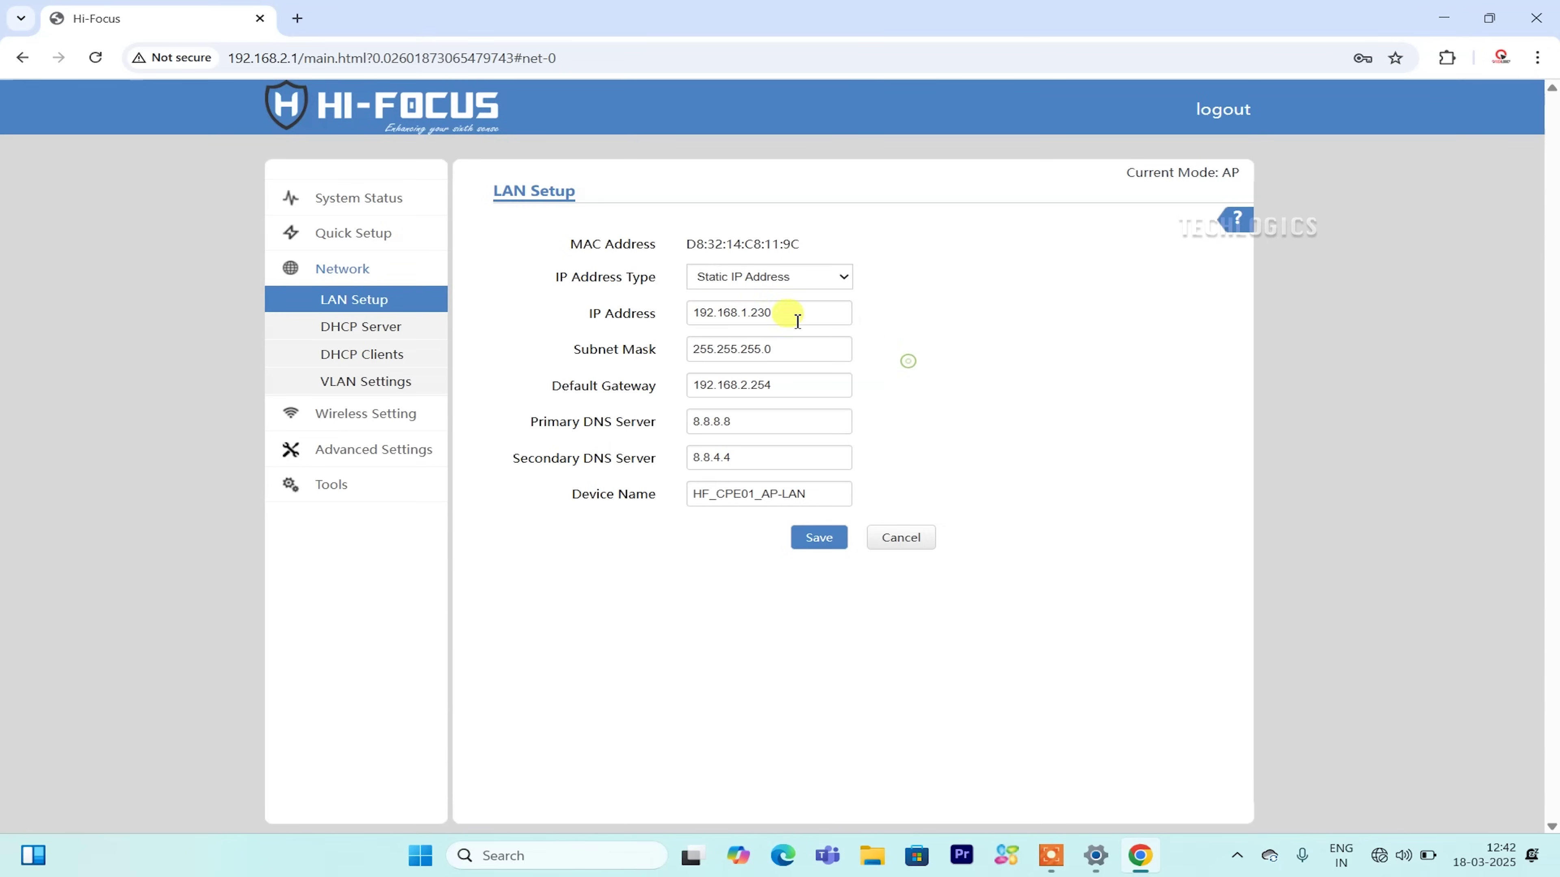
{"action": "left_click", "coordinate": [749, 388]}
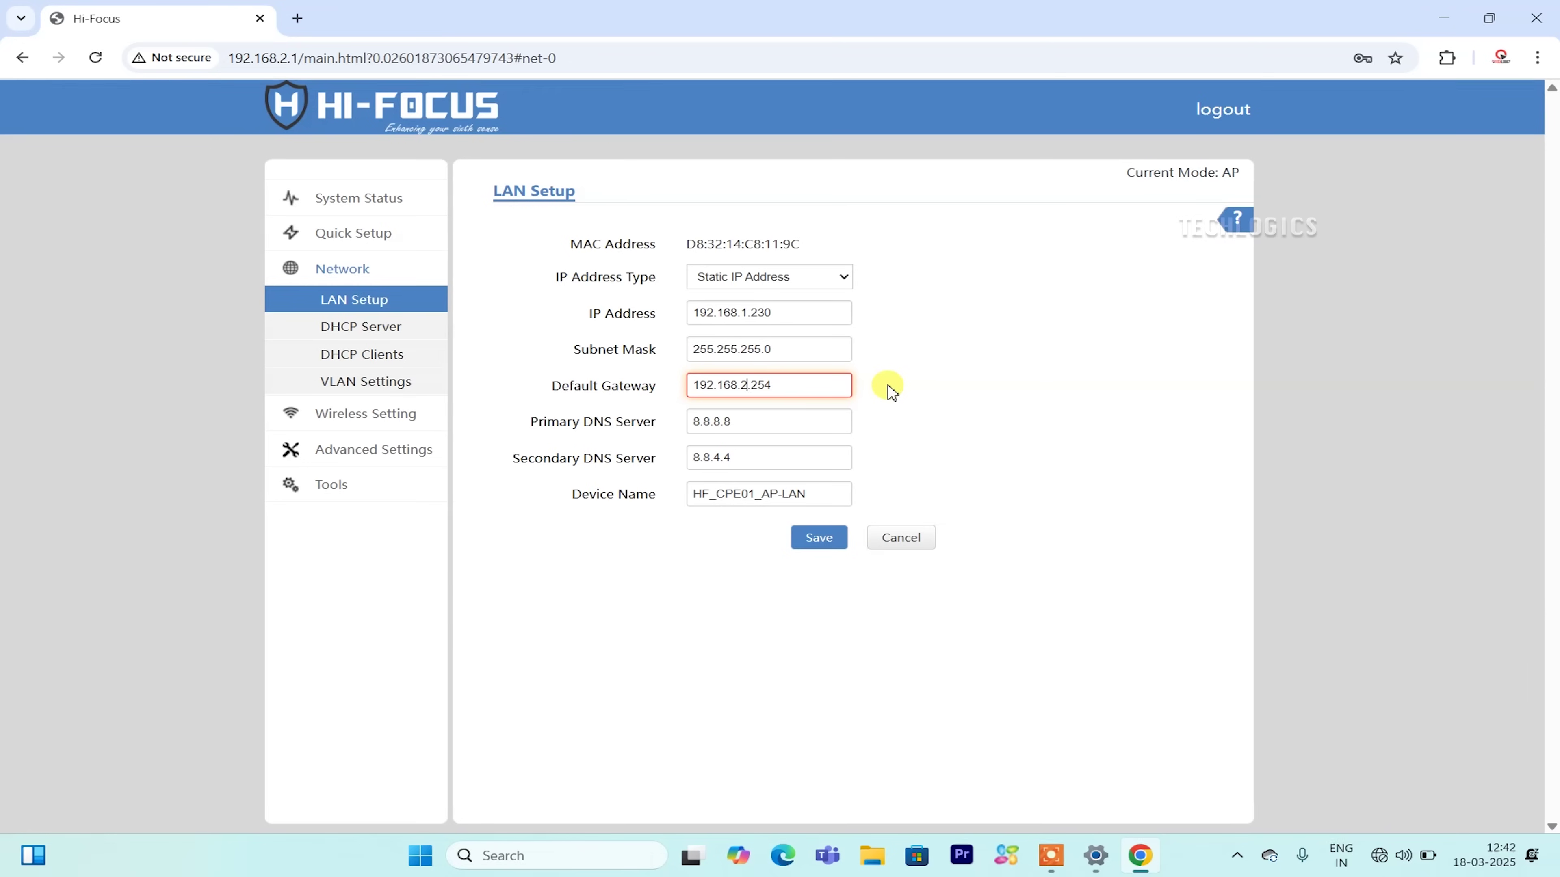
{"action": "key", "text": "BackSpace"}
{"action": "key", "text": "BackSpace"}
{"action": "key", "text": "BackSpace"}
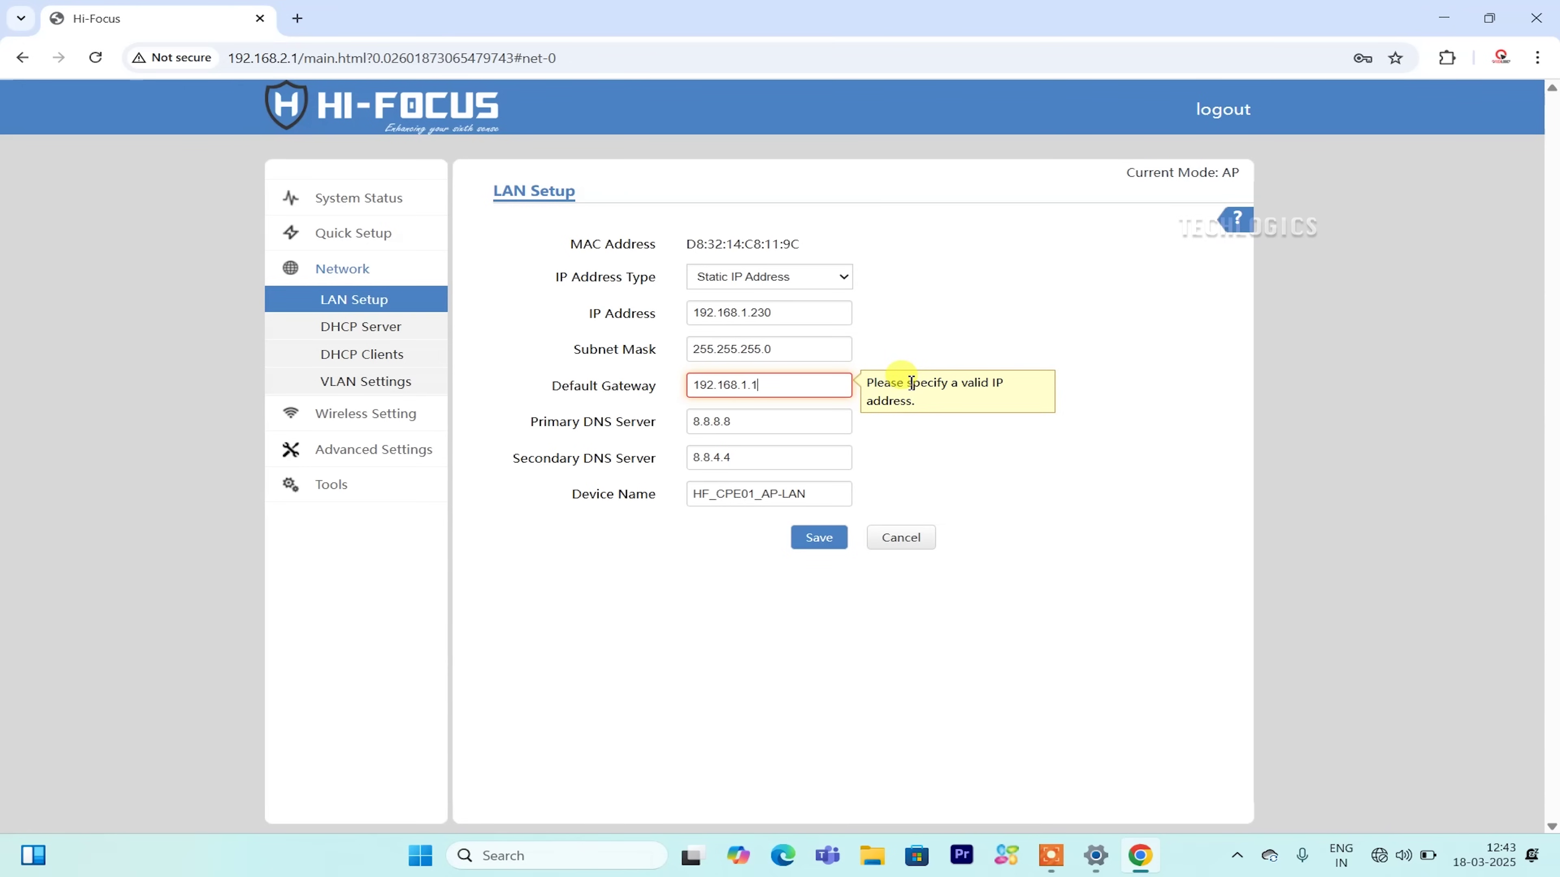
{"action": "type", "text": ".1"}
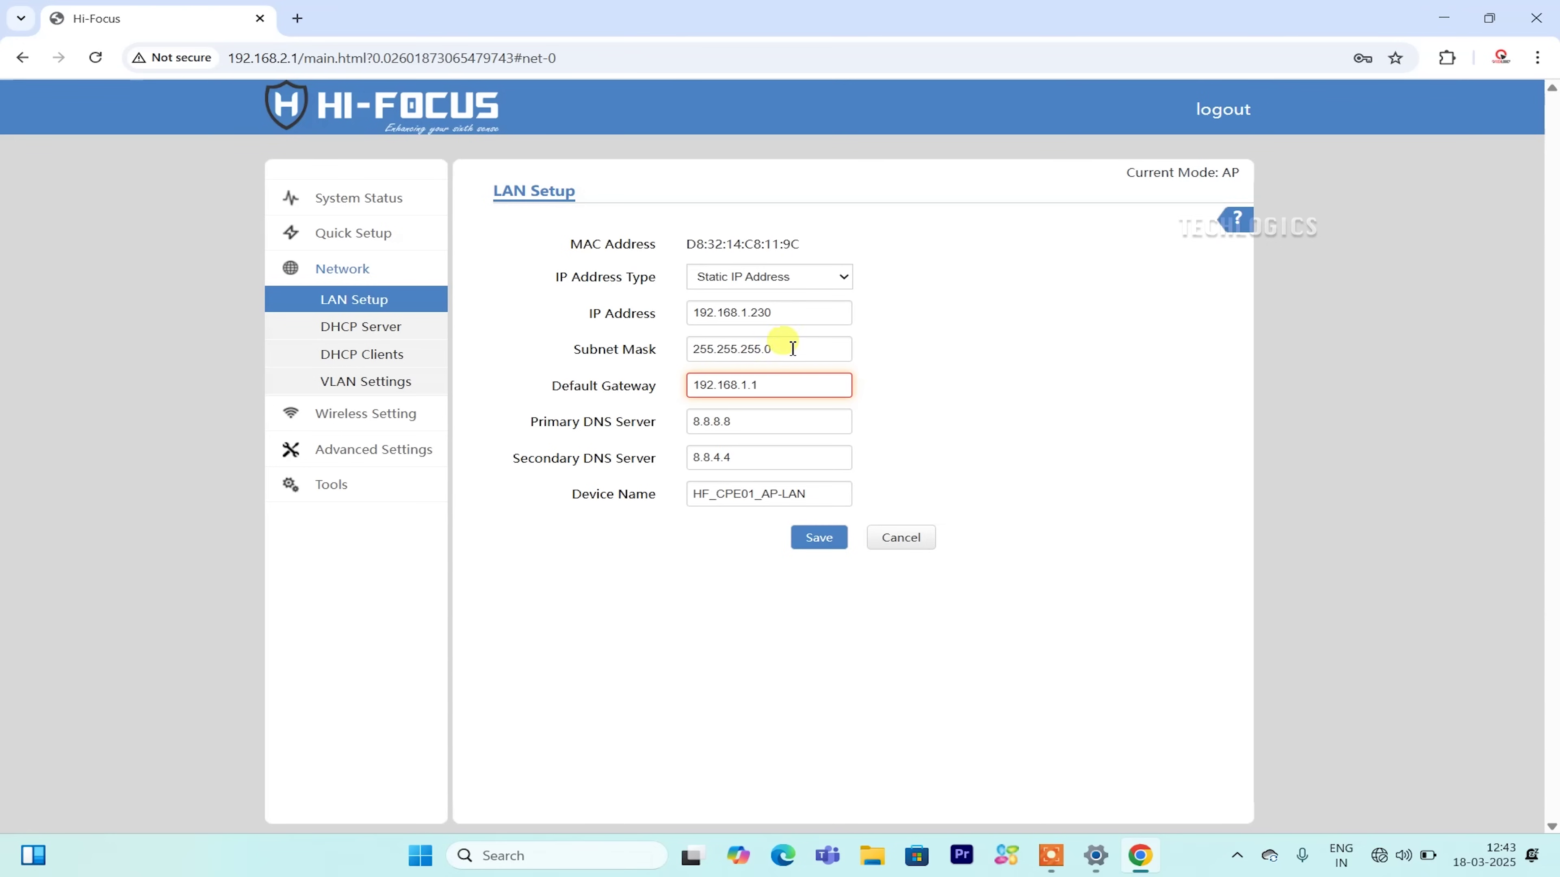
Save and confirm the LAN change, then bring up the PC's Network and Internet settings.
{"action": "left_click", "coordinate": [817, 541]}
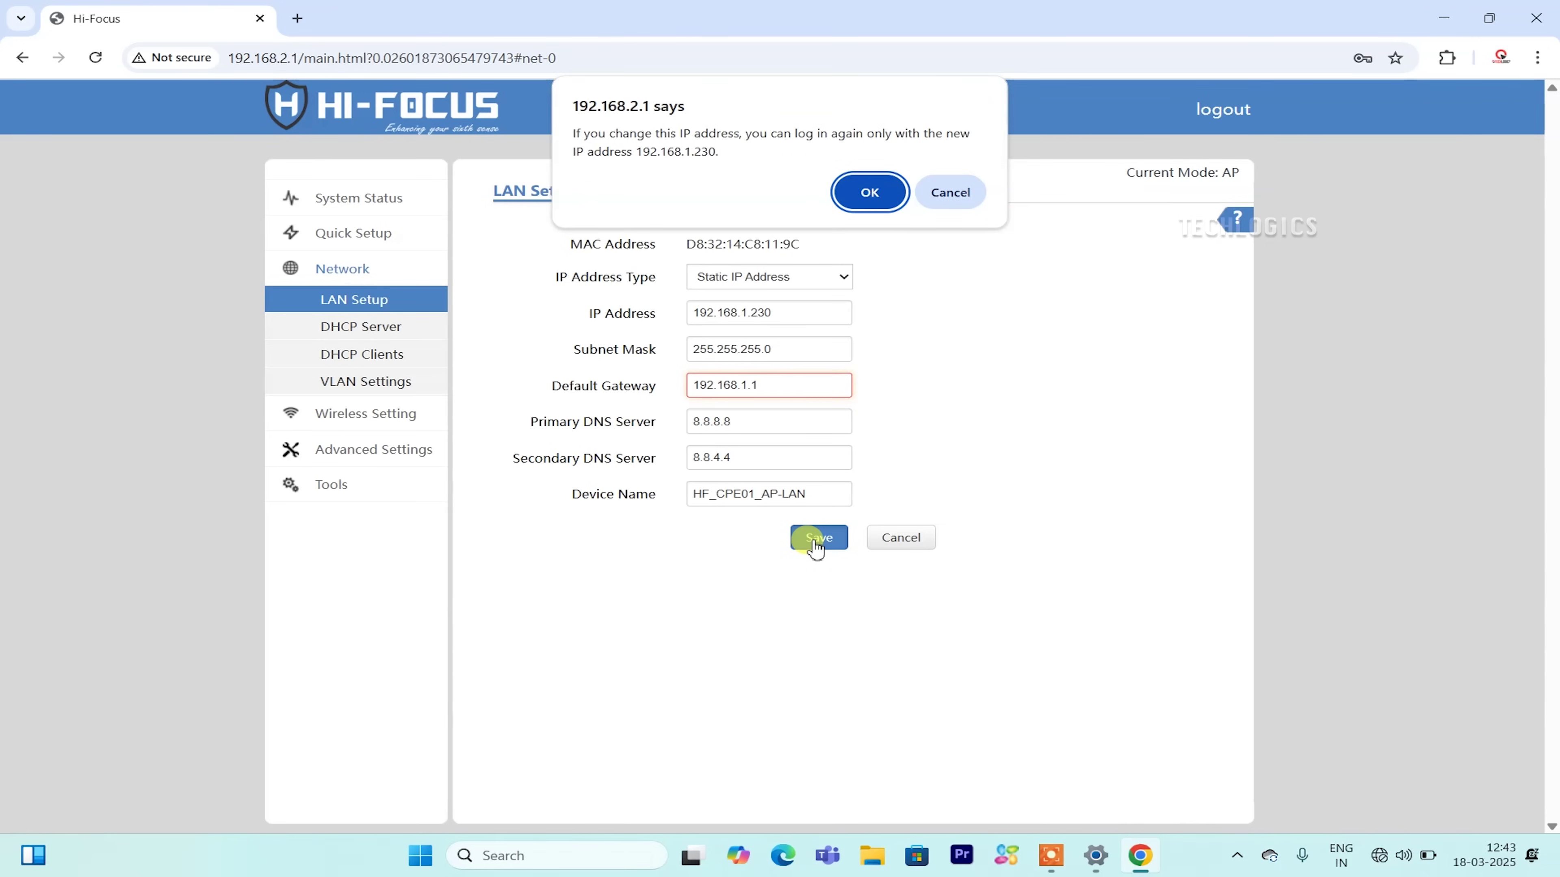
{"action": "left_click", "coordinate": [849, 198]}
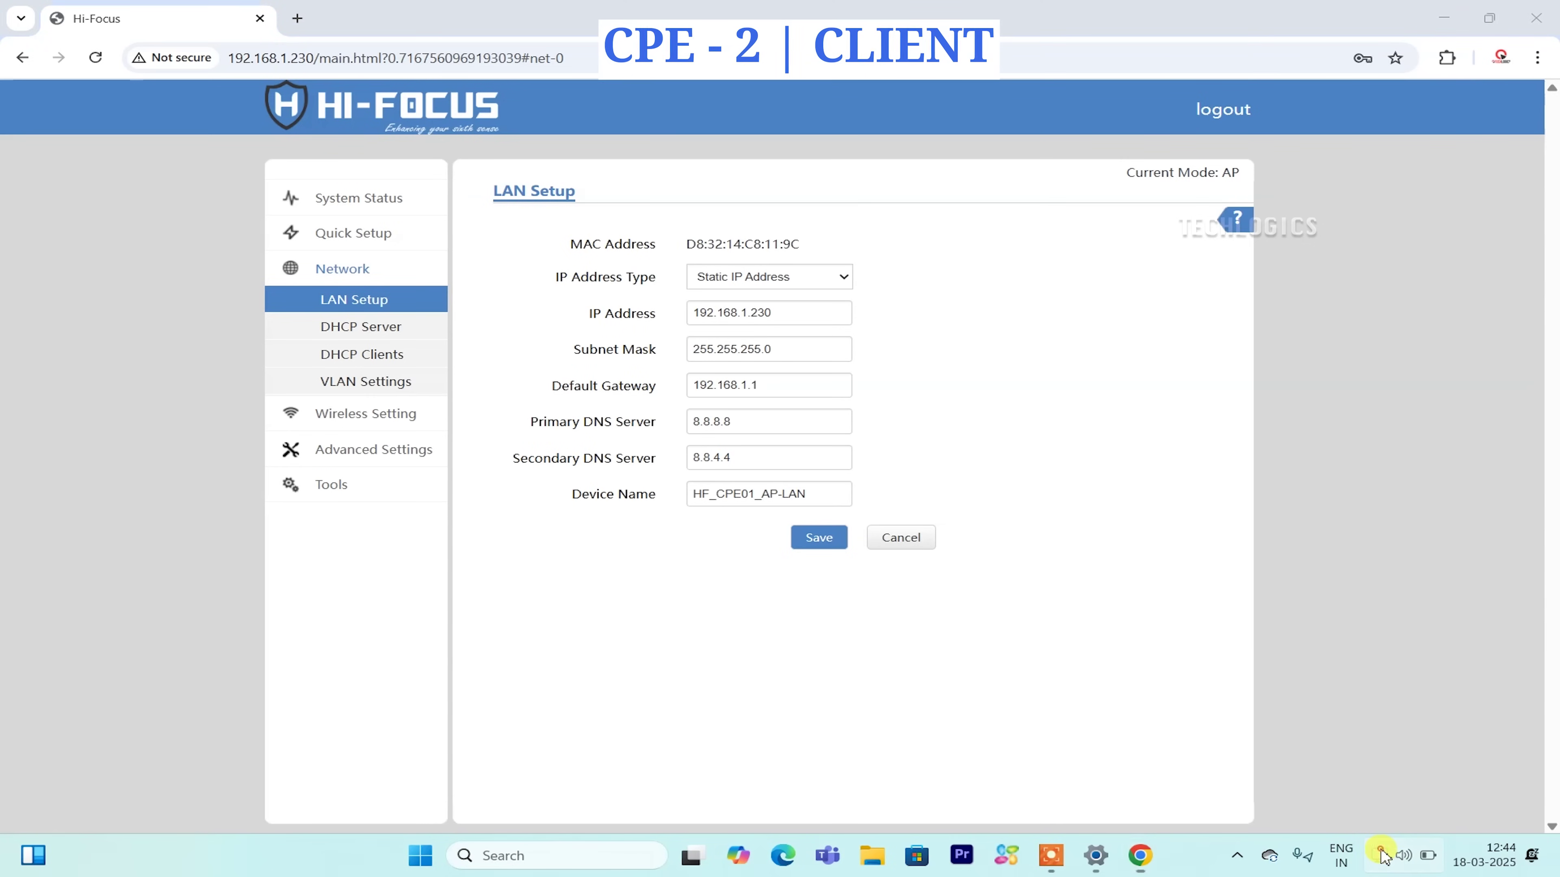
{"action": "right_click", "coordinate": [1395, 867]}
{"action": "left_click", "coordinate": [1389, 808]}
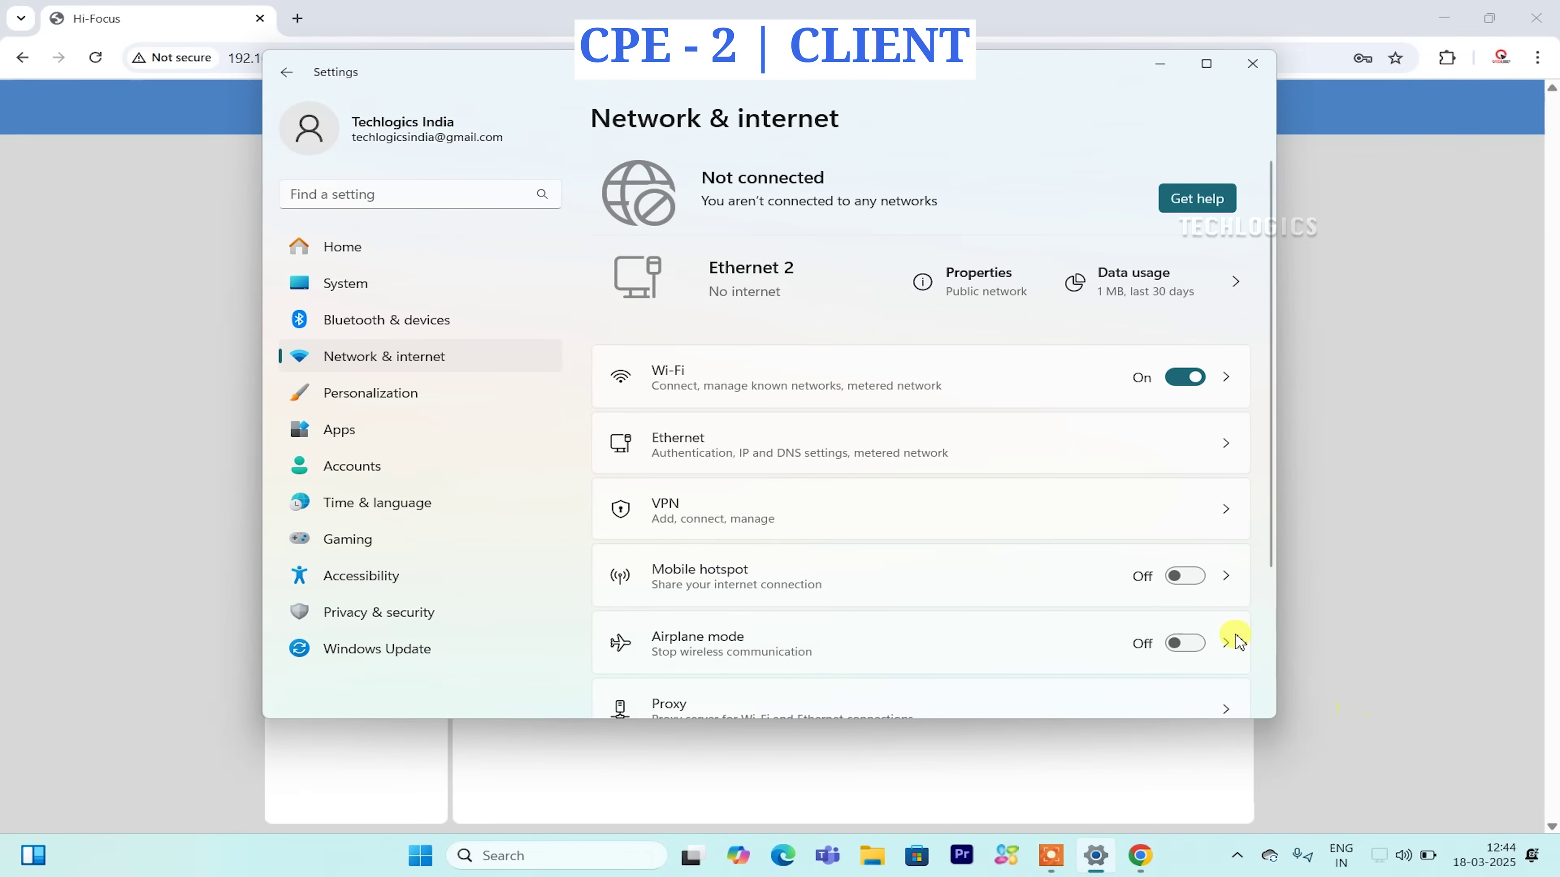
Set Ethernet 2 to IP 192.168.2.10 with gateway 192.168.2.1 and save it.
{"action": "left_click", "coordinate": [984, 278]}
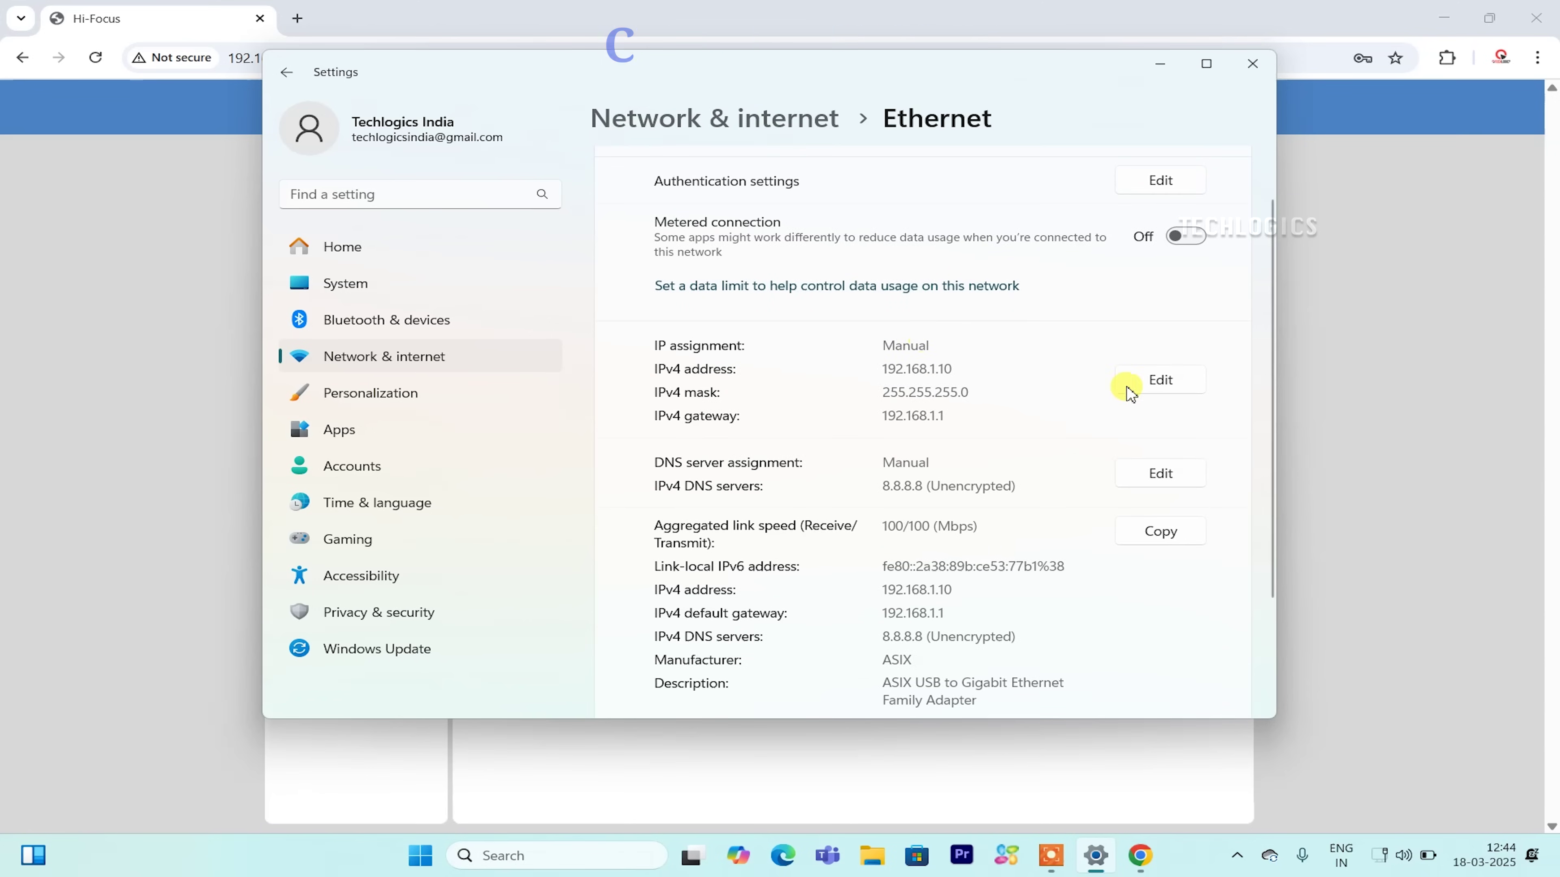
{"action": "left_click", "coordinate": [1144, 384]}
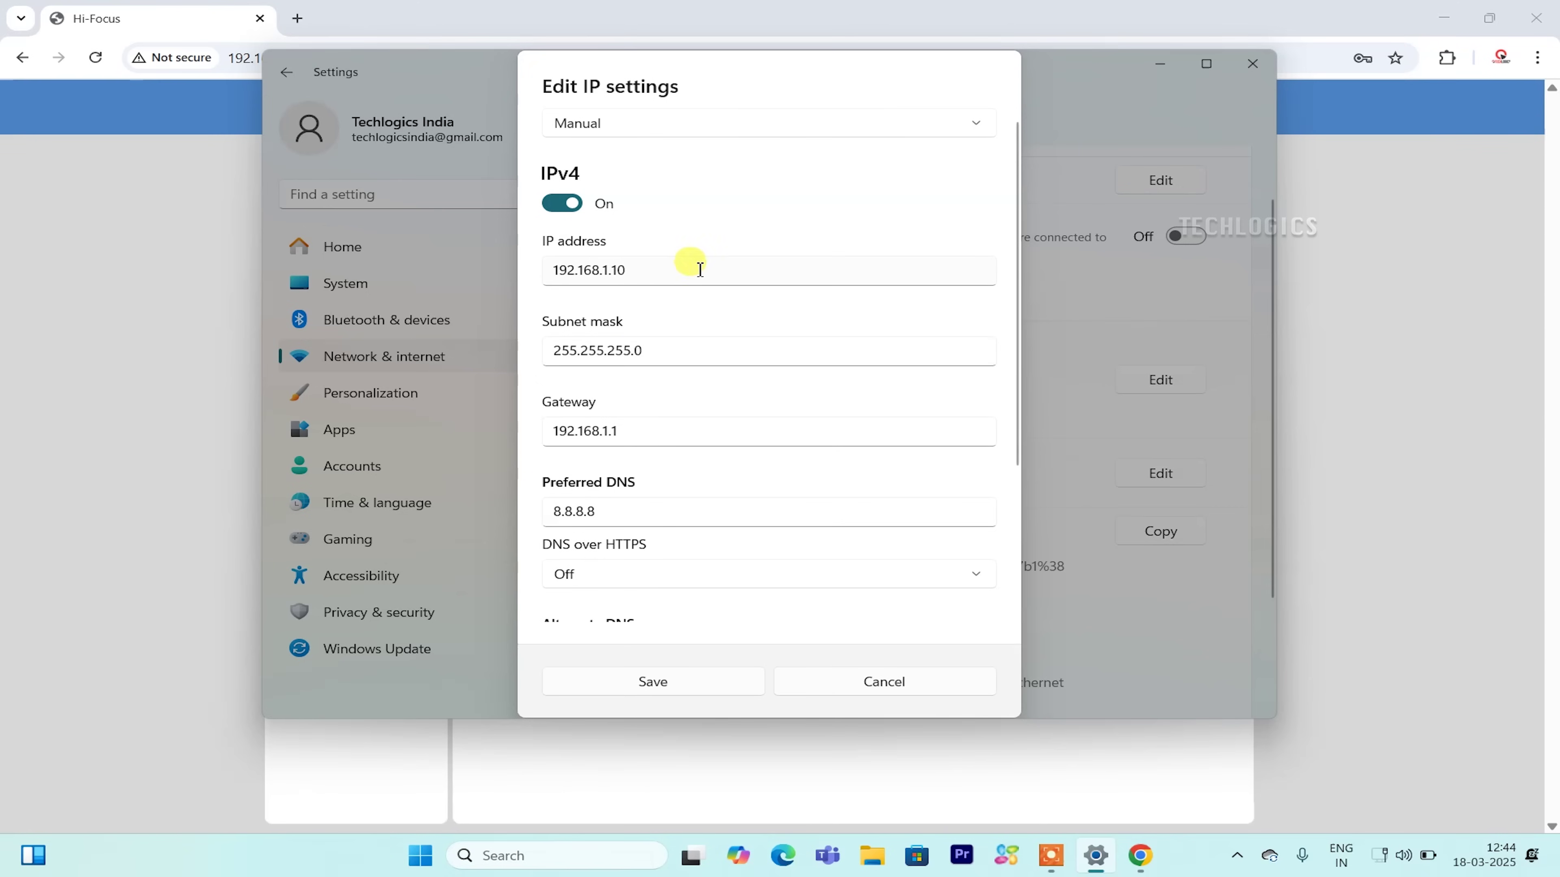
{"action": "left_click", "coordinate": [610, 271]}
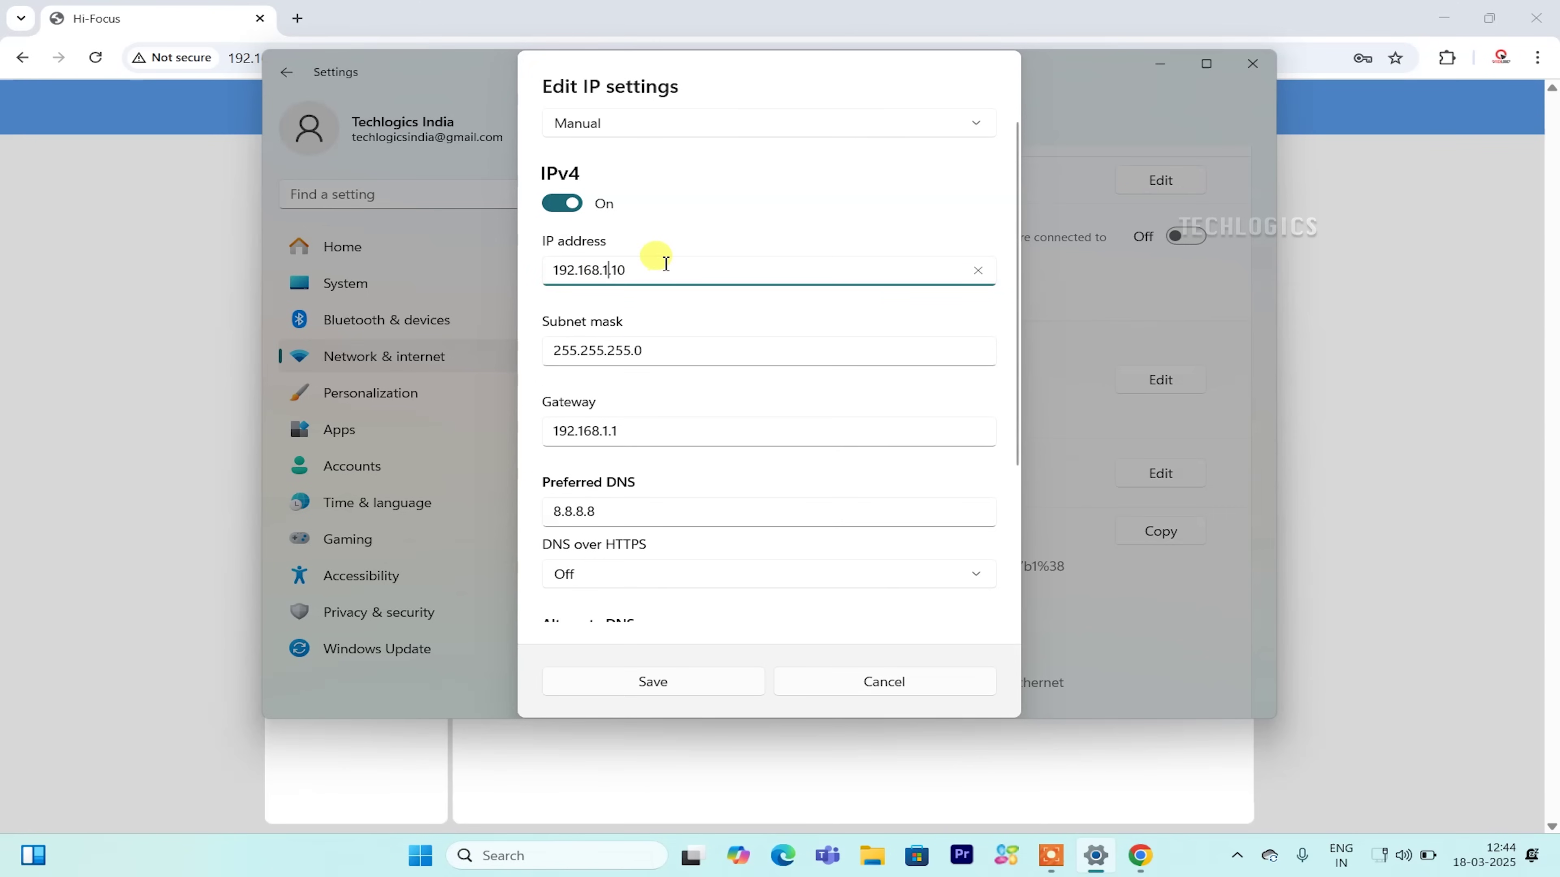
{"action": "type", "text": "2"}
{"action": "left_click", "coordinate": [610, 433]}
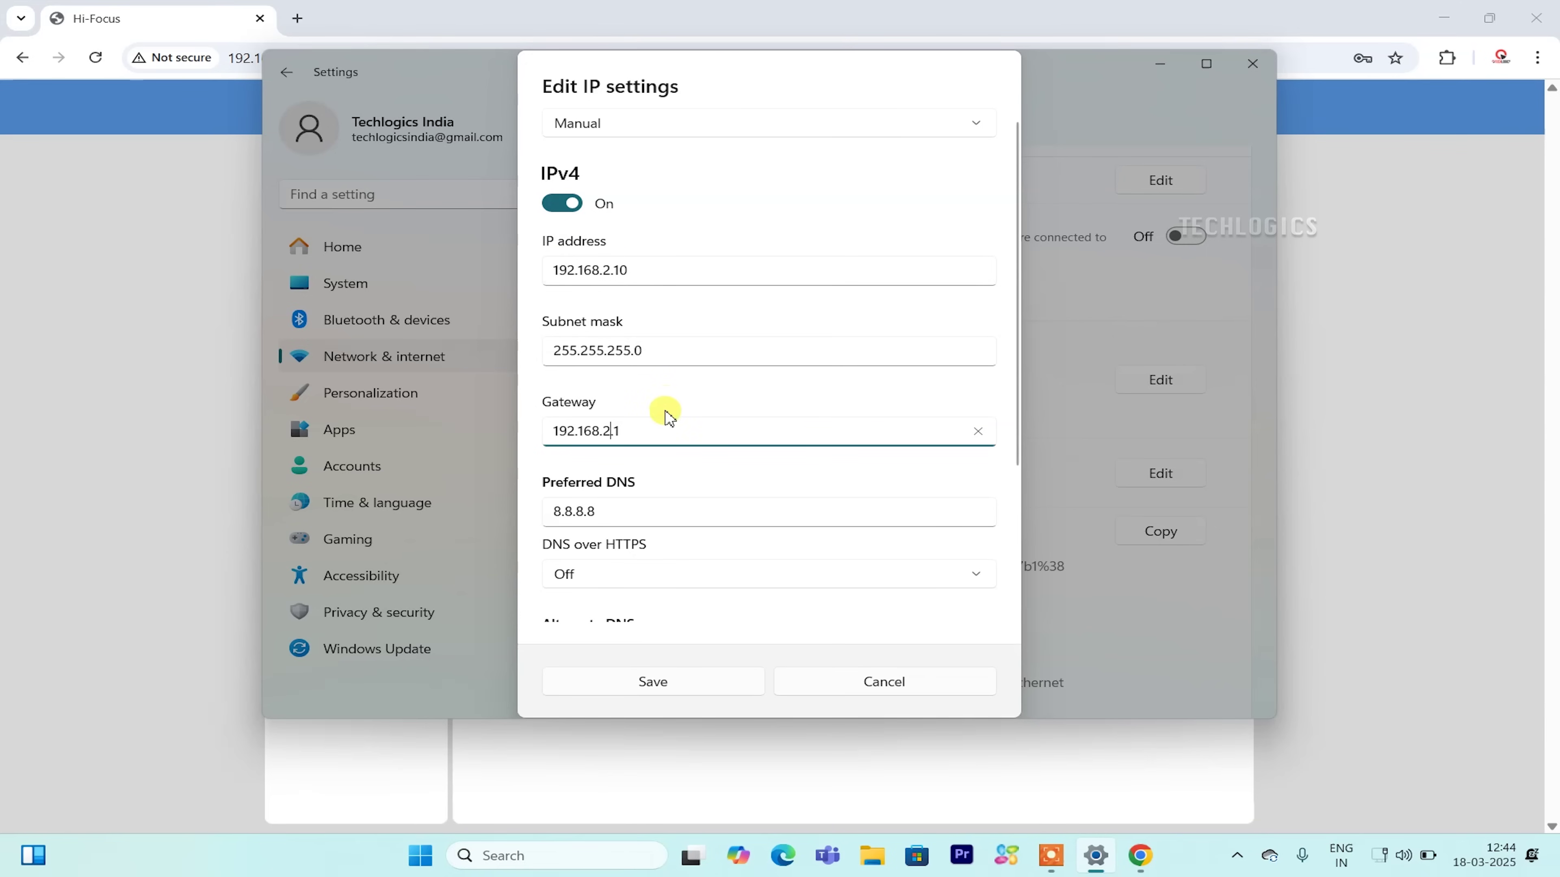
{"action": "left_click", "coordinate": [662, 676]}
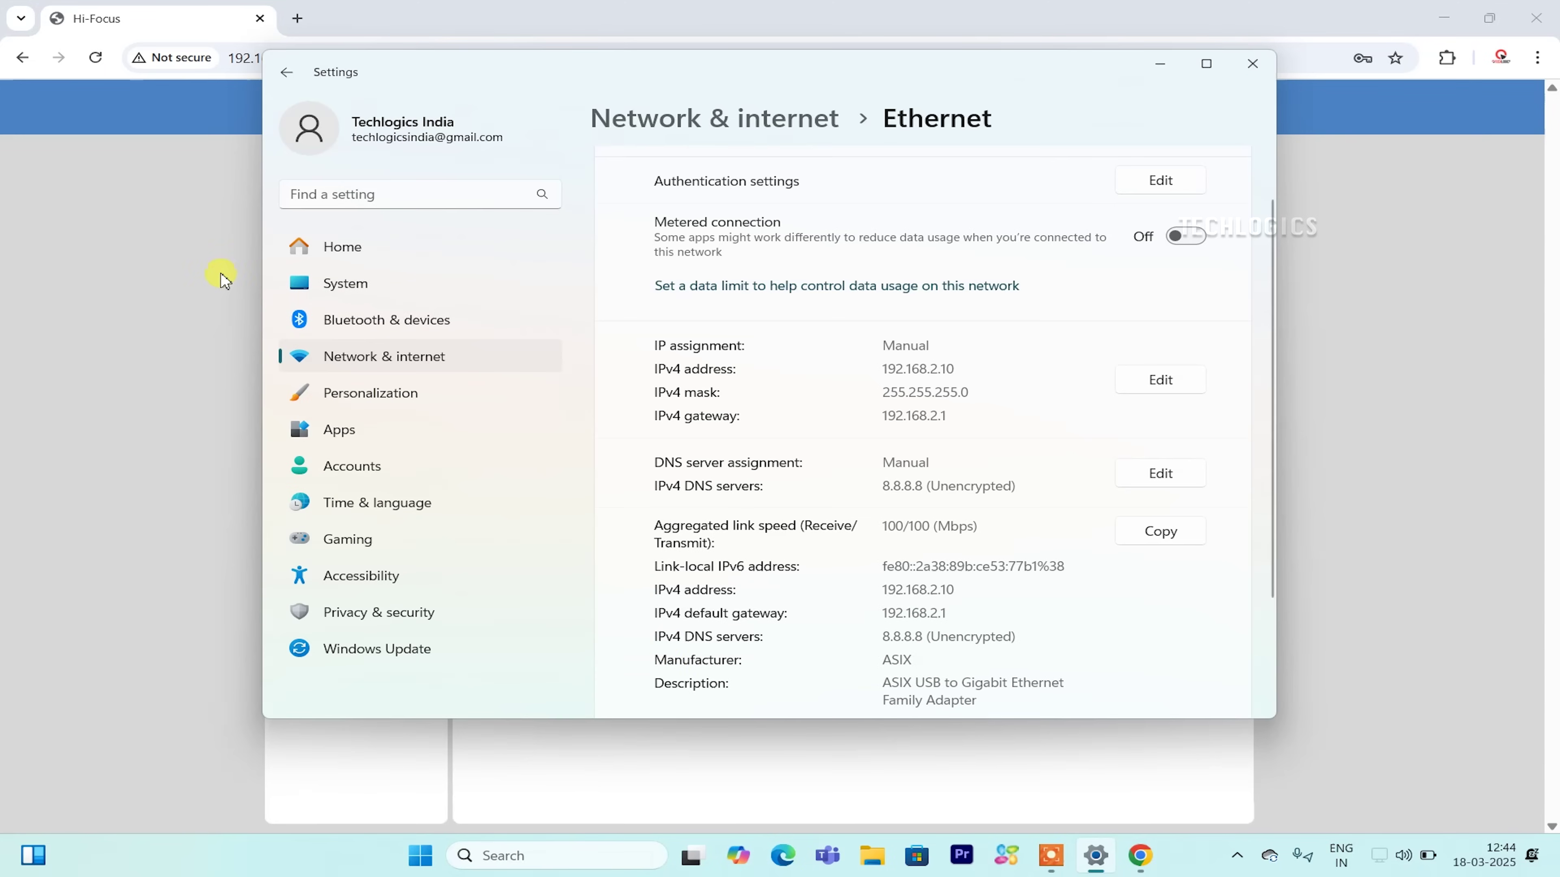
{"action": "left_click", "coordinate": [200, 279]}
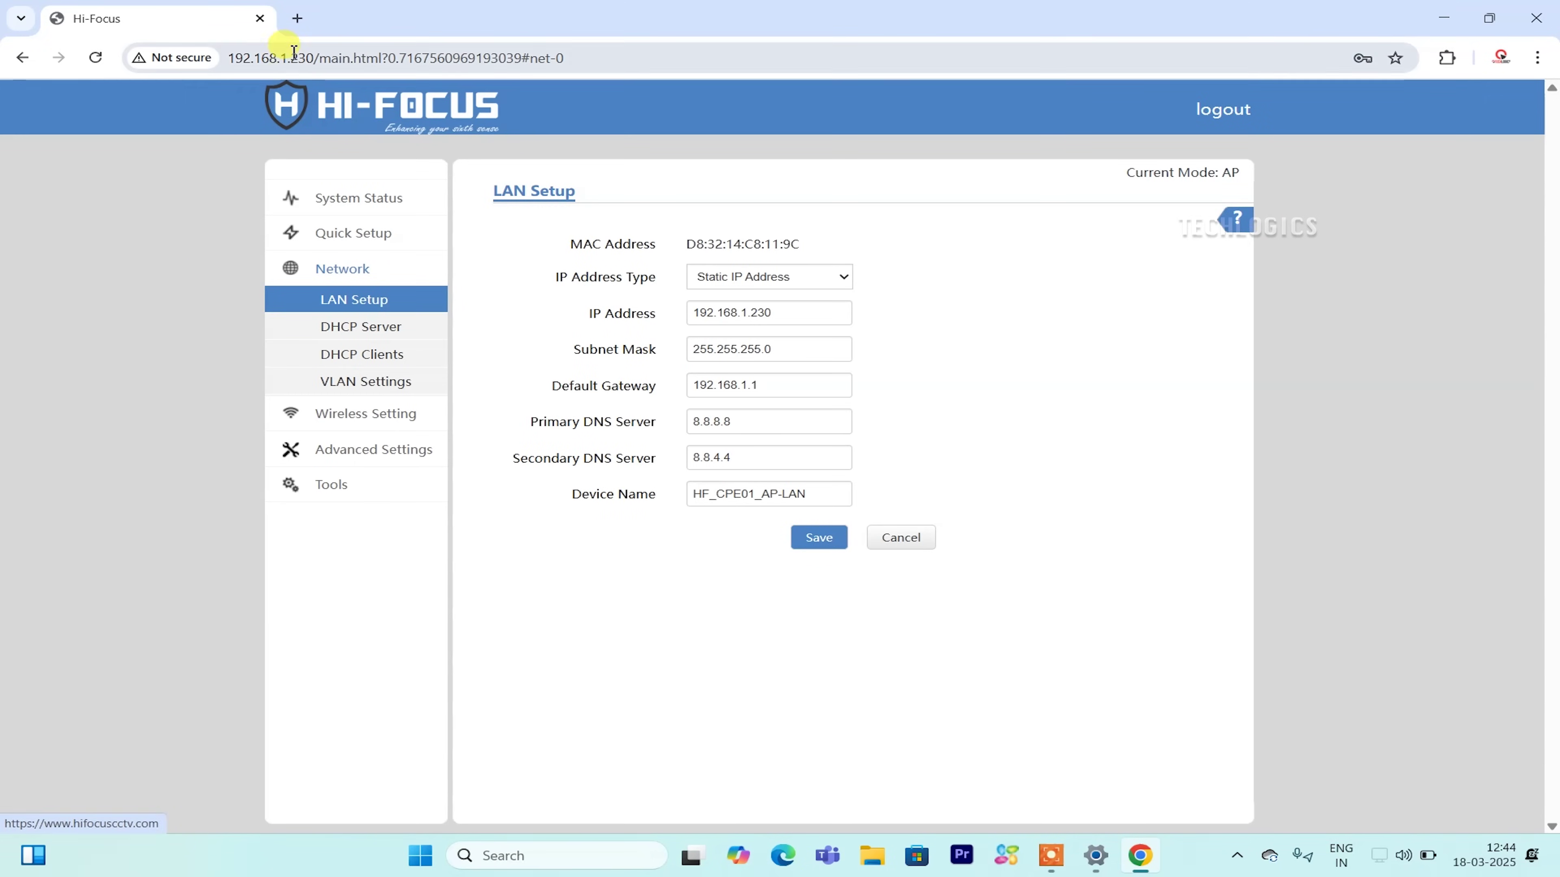
Go to the device at 192.168.2.1 in a new browser tab.
{"action": "left_click", "coordinate": [301, 19]}
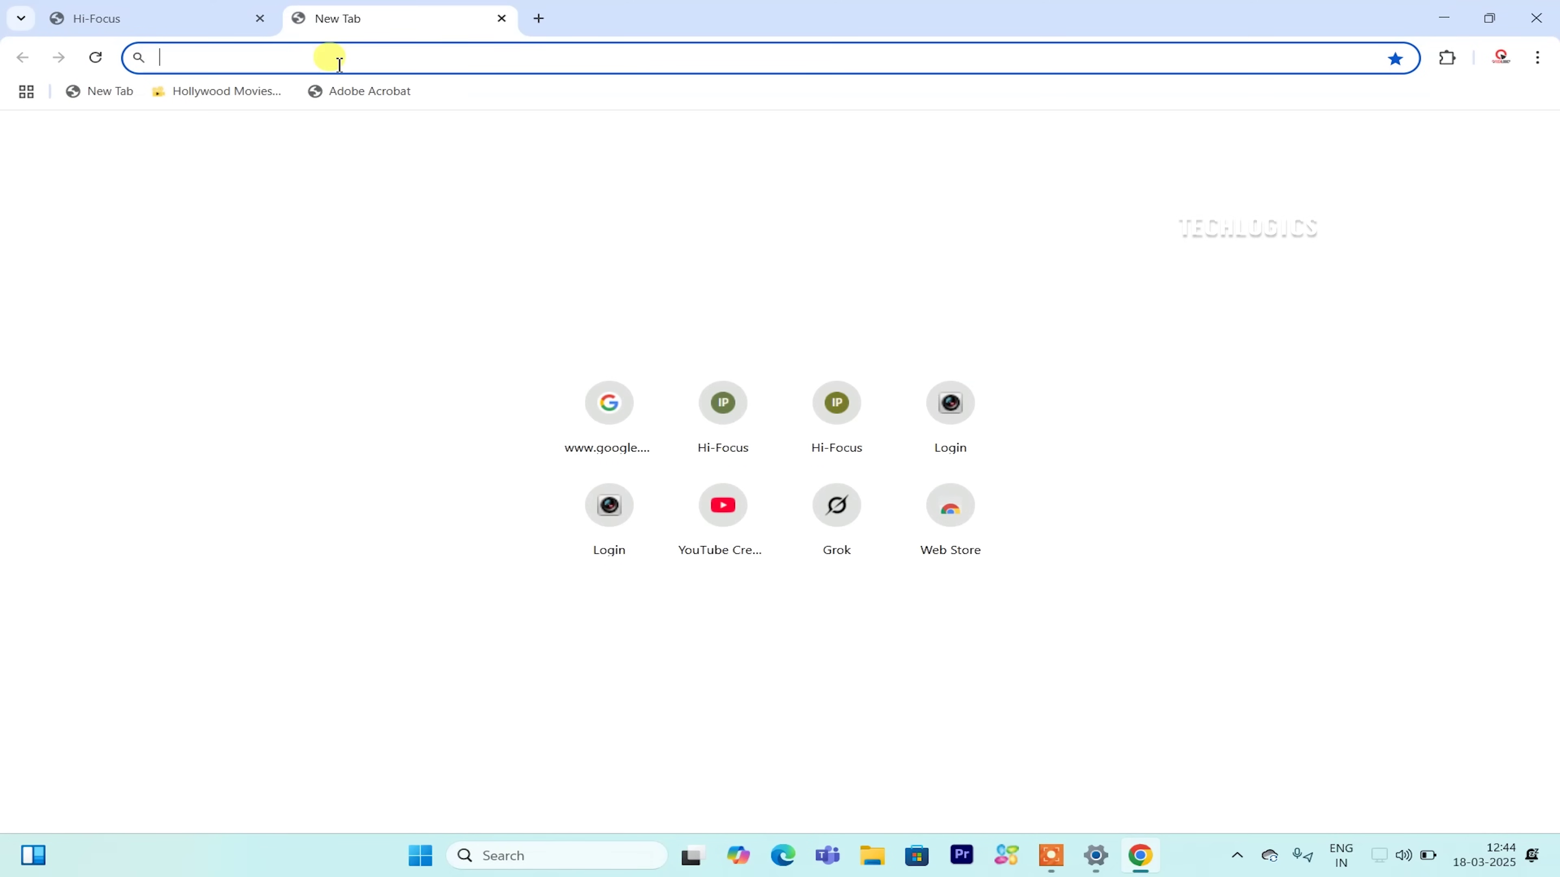
{"action": "type", "text": "192.168.2.1"}
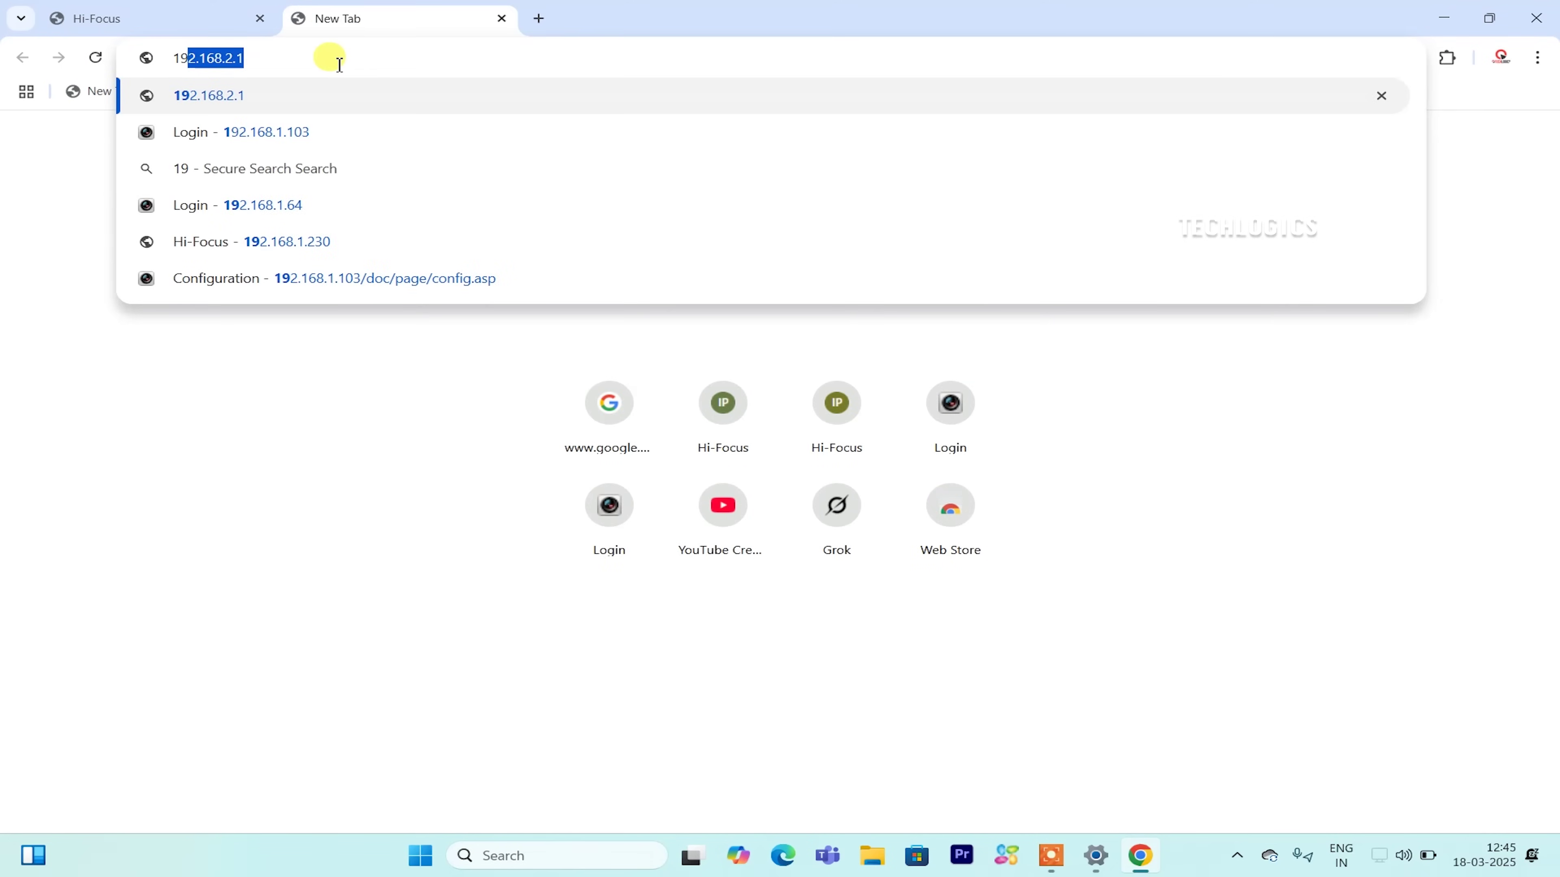
{"action": "key", "text": "Right"}
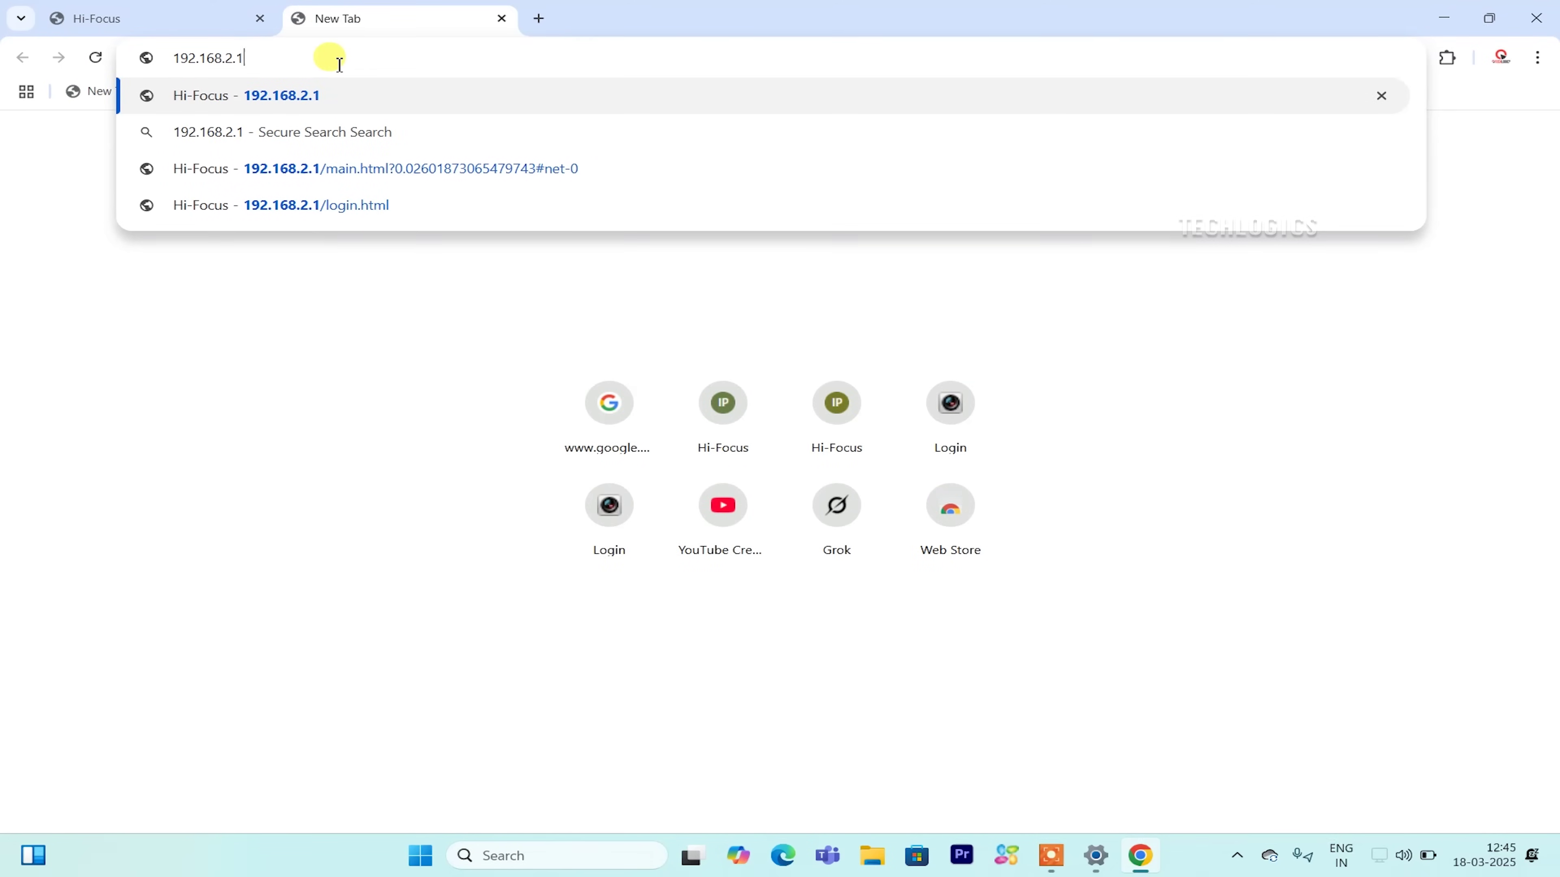
{"action": "key", "text": "Return"}
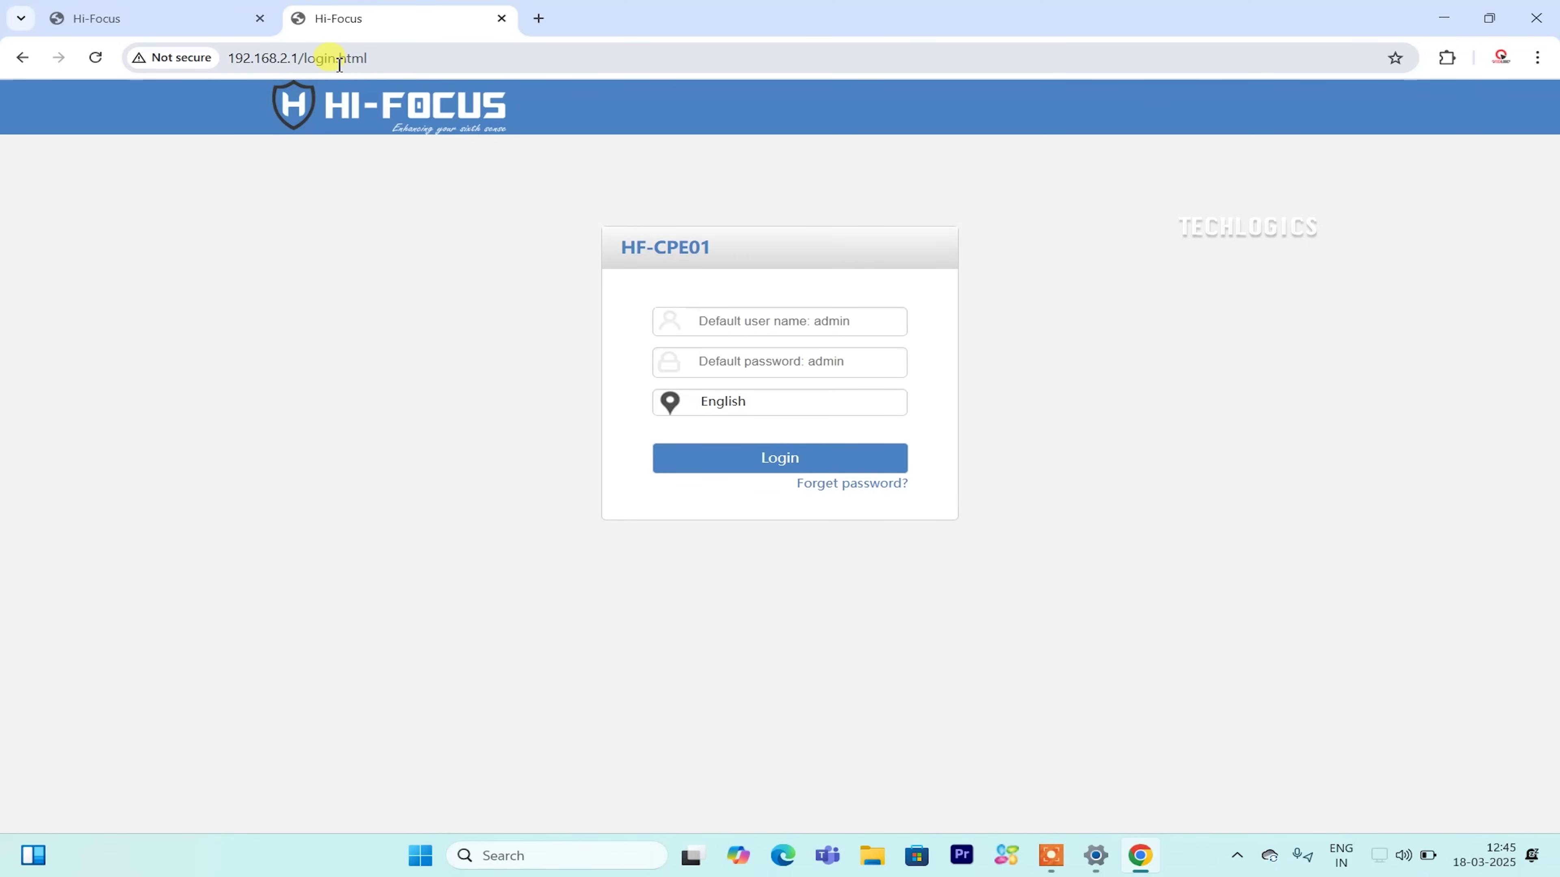
Sign in as admin with the password and decline saving the login.
{"action": "left_click", "coordinate": [752, 321]}
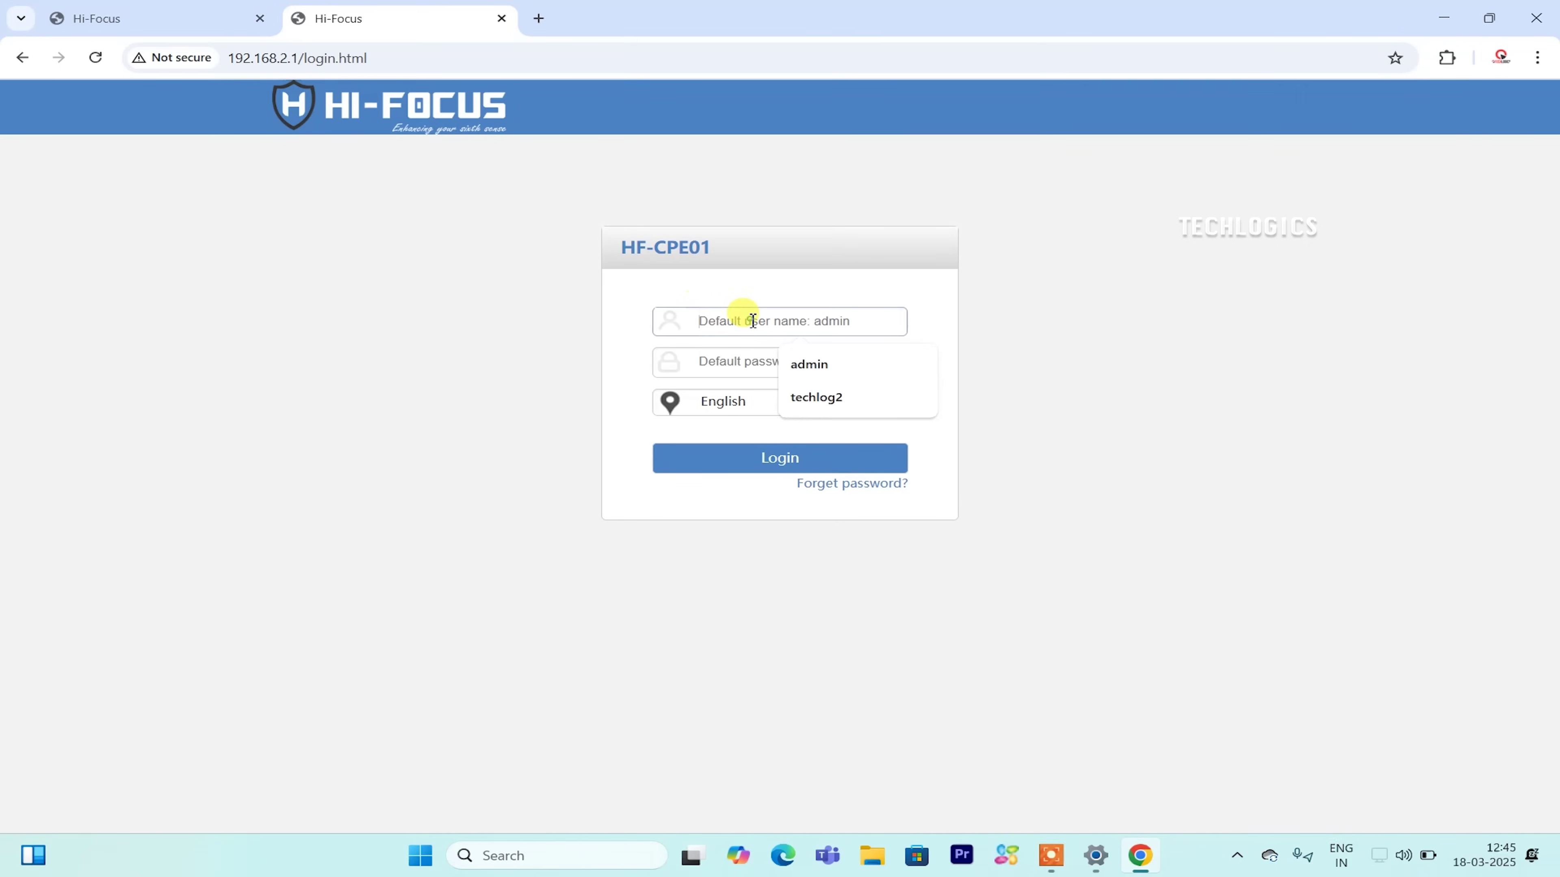
{"action": "type", "text": "ad"}
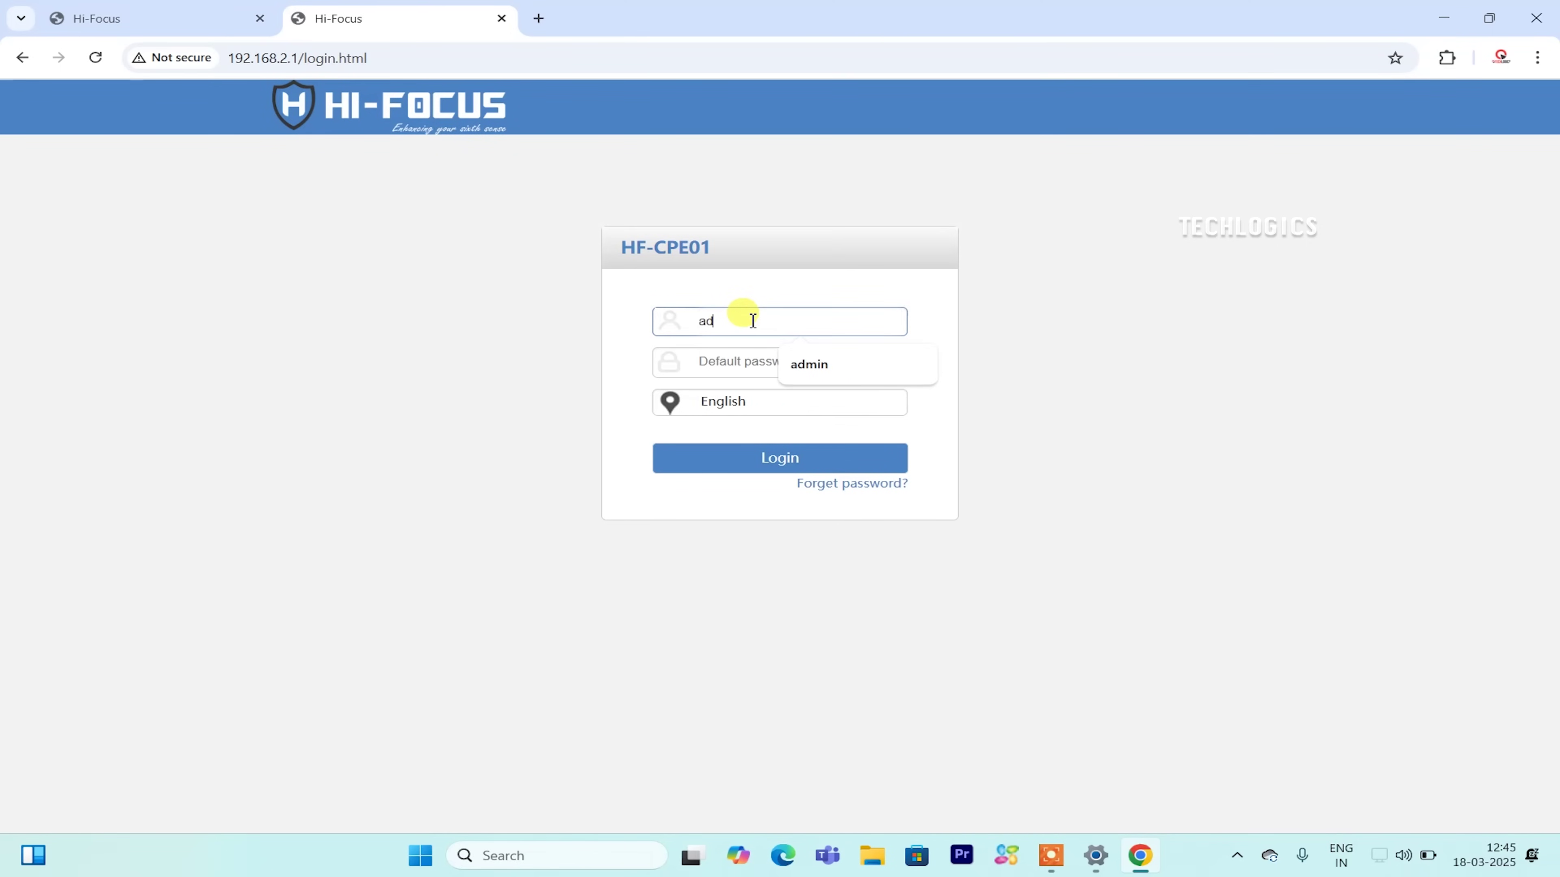
{"action": "type", "text": "min"}
{"action": "key", "text": "Tab"}
{"action": "type", "text": "a"}
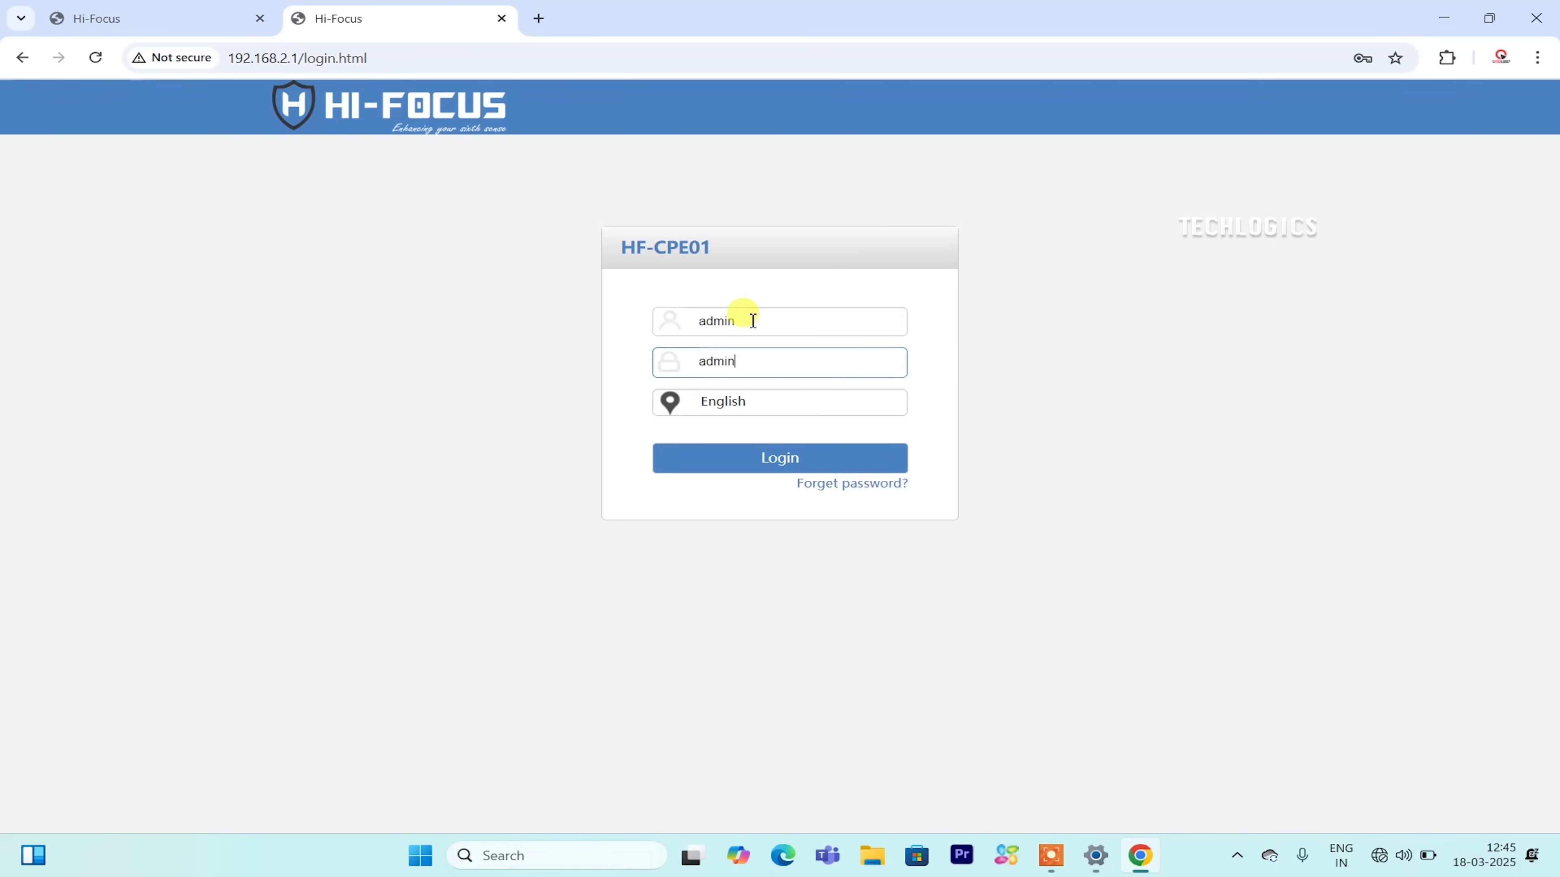
{"action": "key", "text": "Return"}
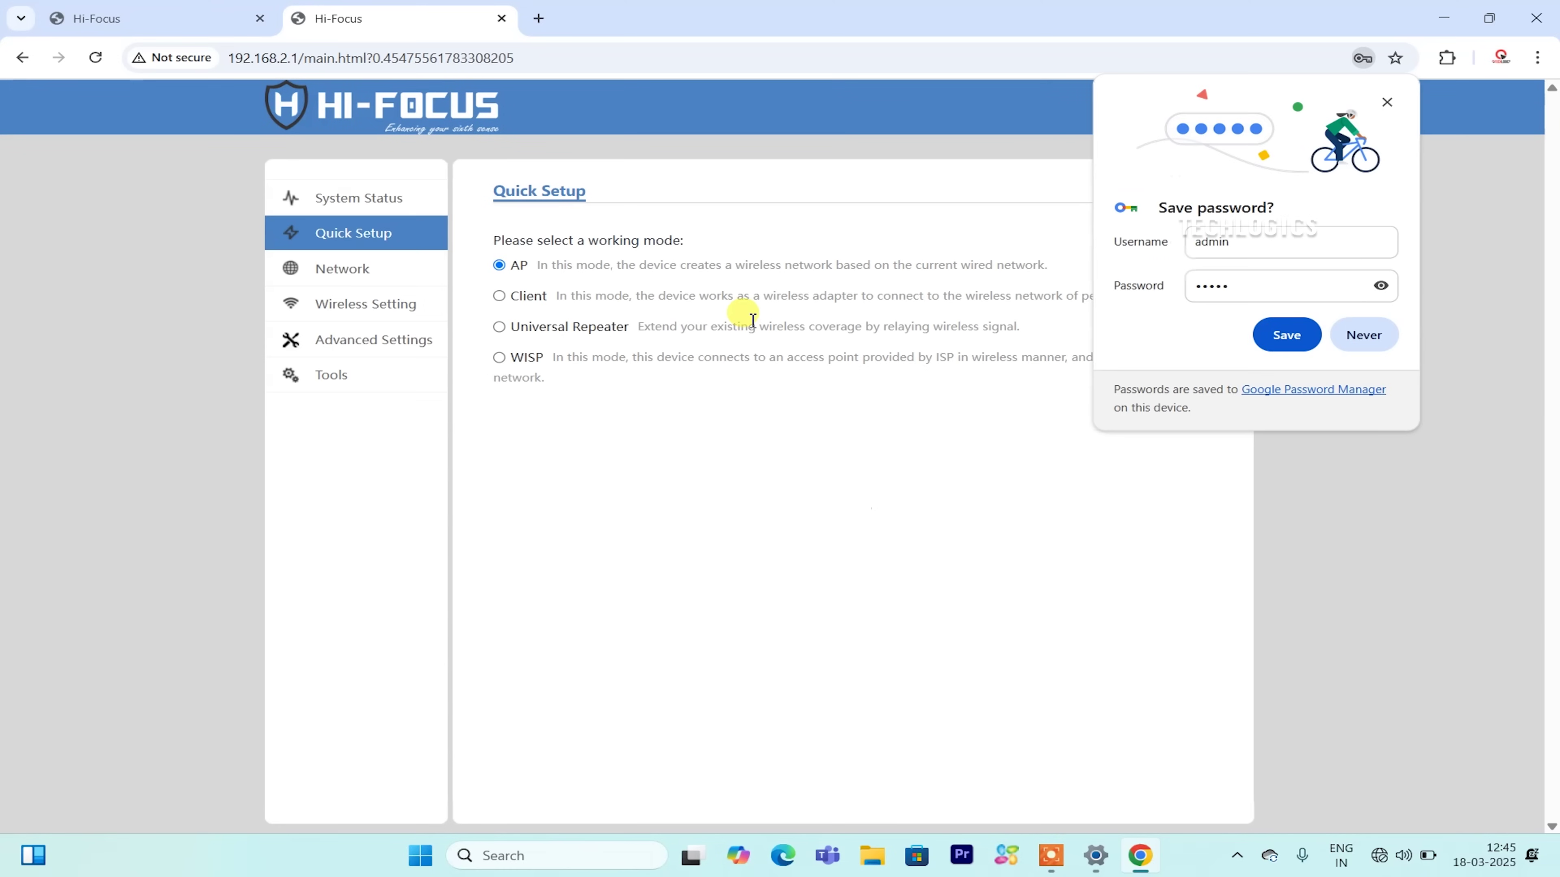
{"action": "left_click", "coordinate": [1382, 103]}
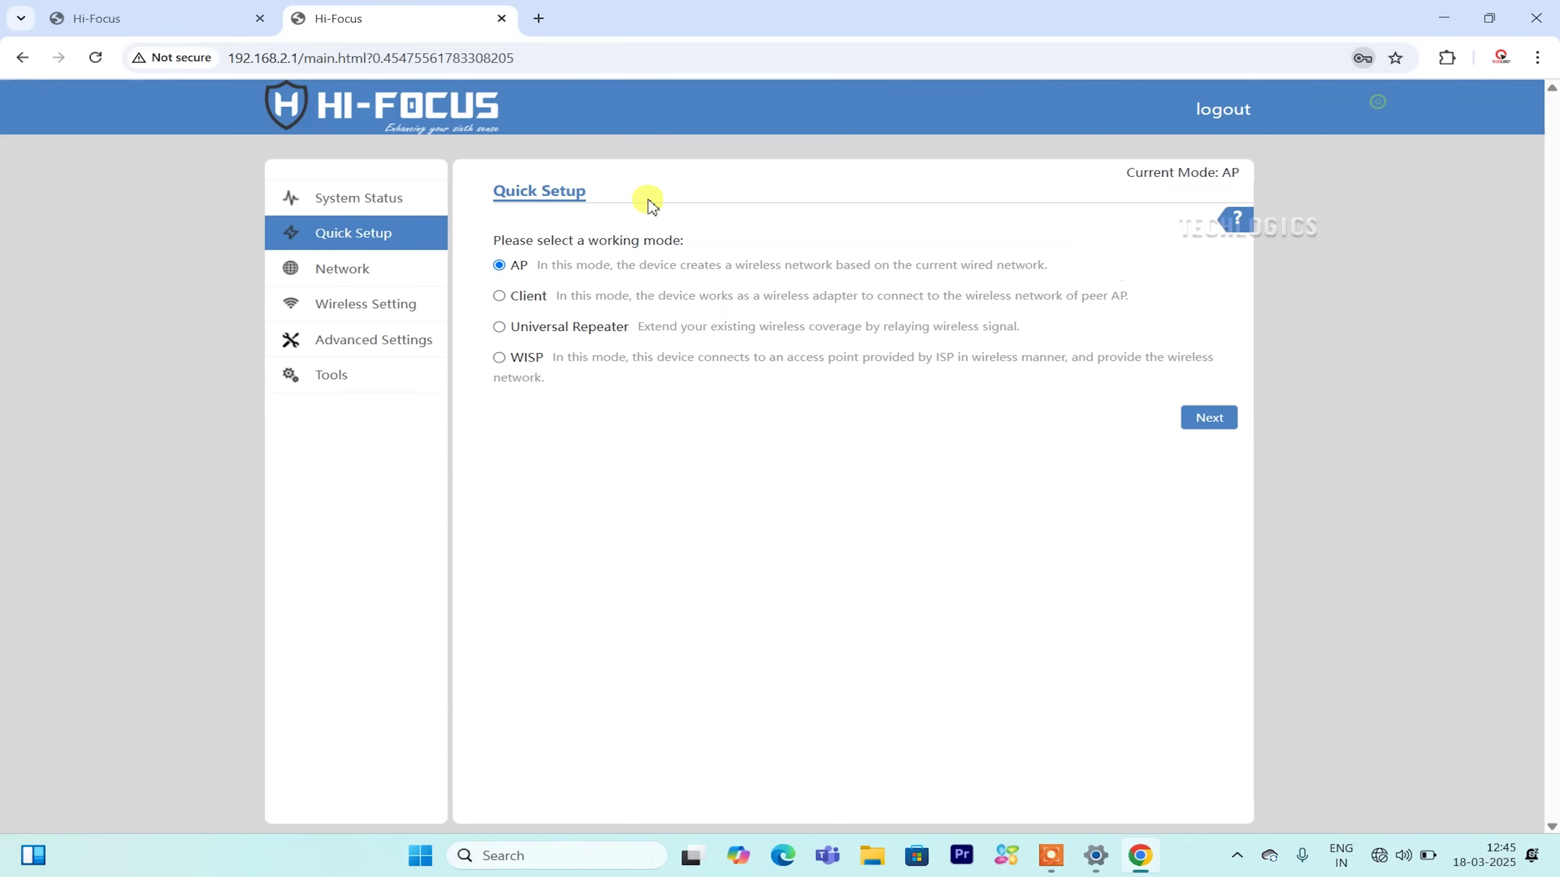
Review the System Status page, then return to Quick Setup's working-mode selection.
{"action": "left_click", "coordinate": [371, 214]}
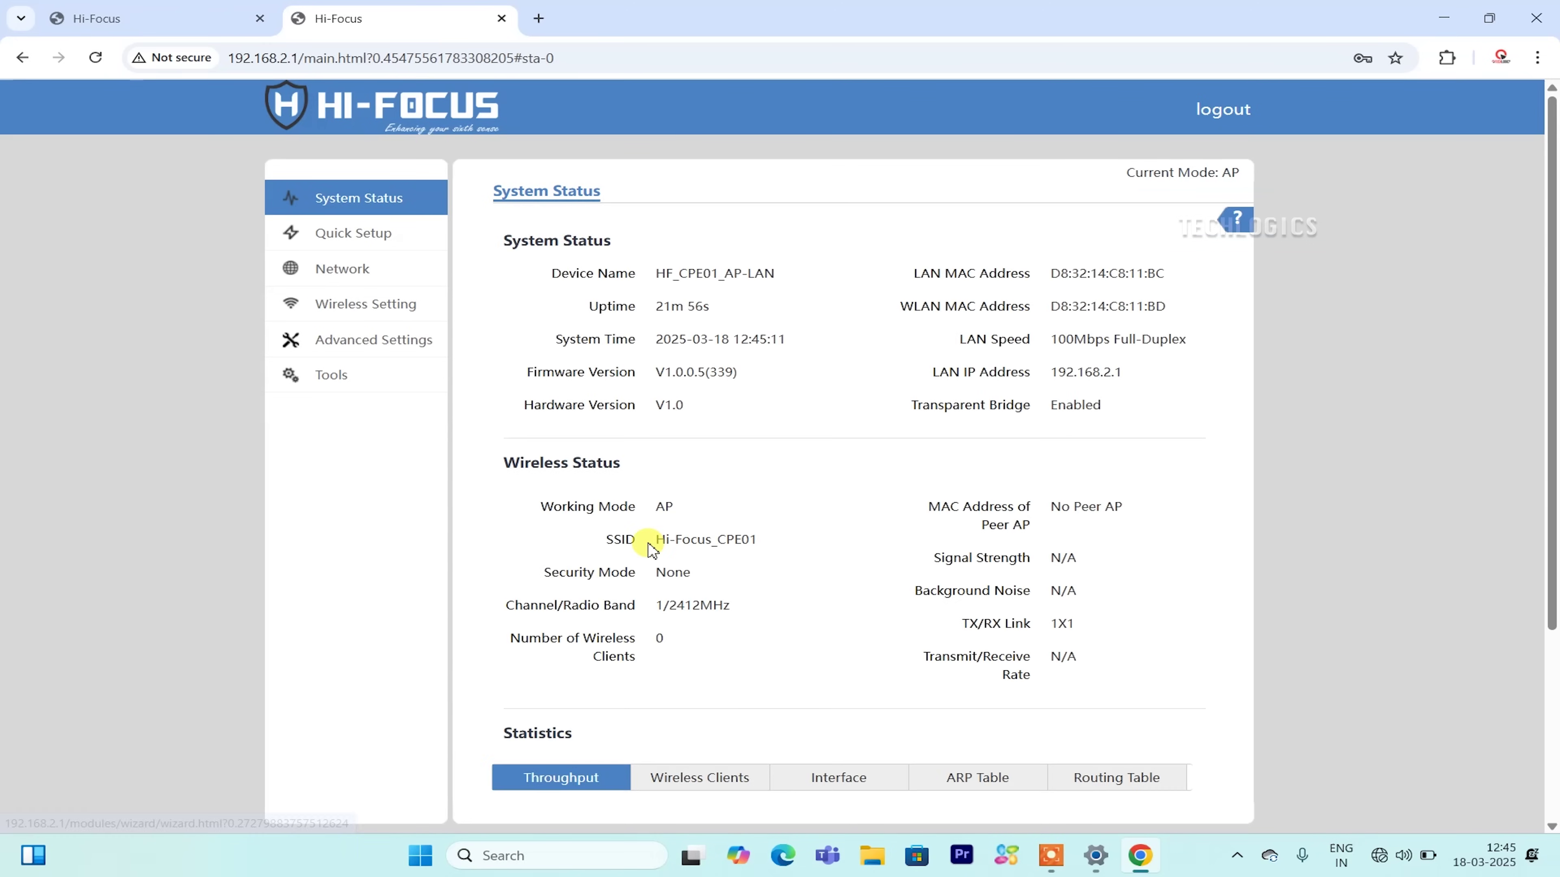
{"action": "scroll", "coordinate": [718, 592], "scroll_direction": "down", "scroll_amount": 3}
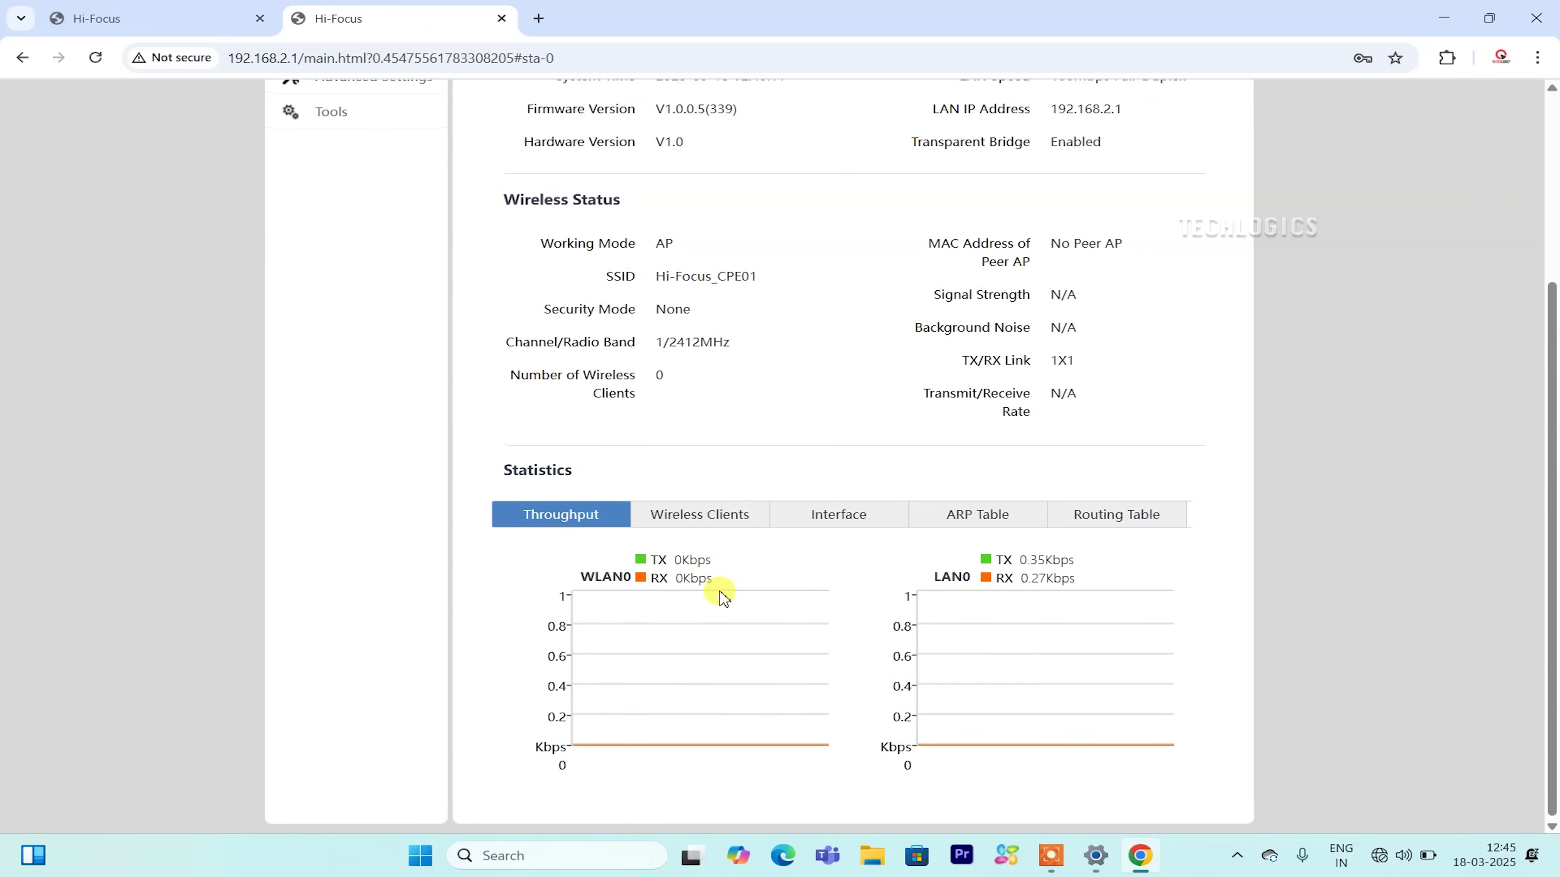
{"action": "scroll", "coordinate": [720, 594], "scroll_direction": "up", "scroll_amount": 3}
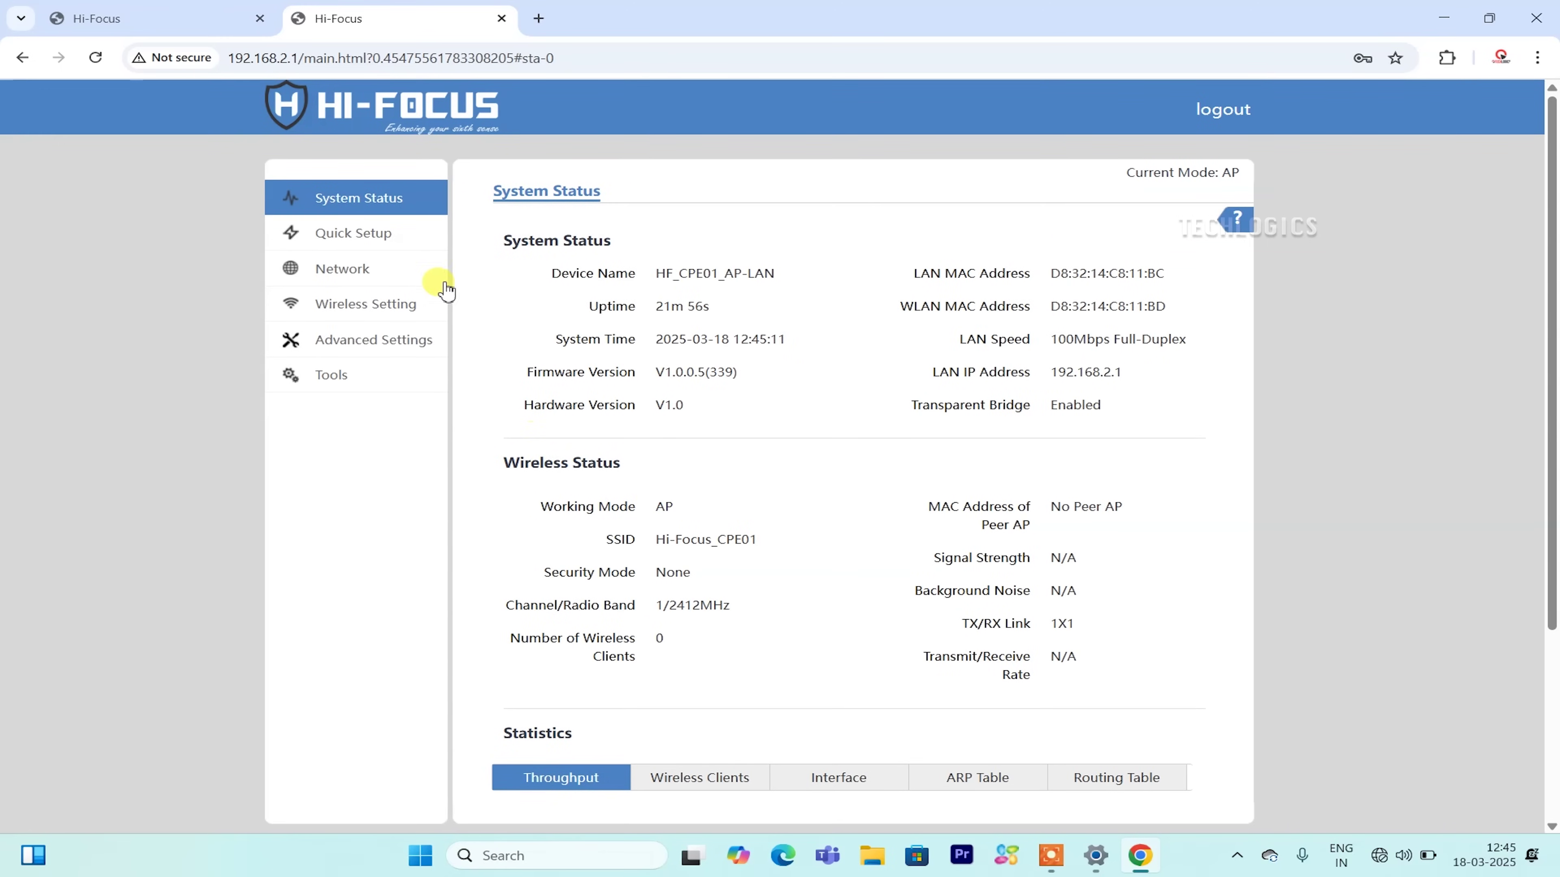
{"action": "left_click", "coordinate": [414, 254]}
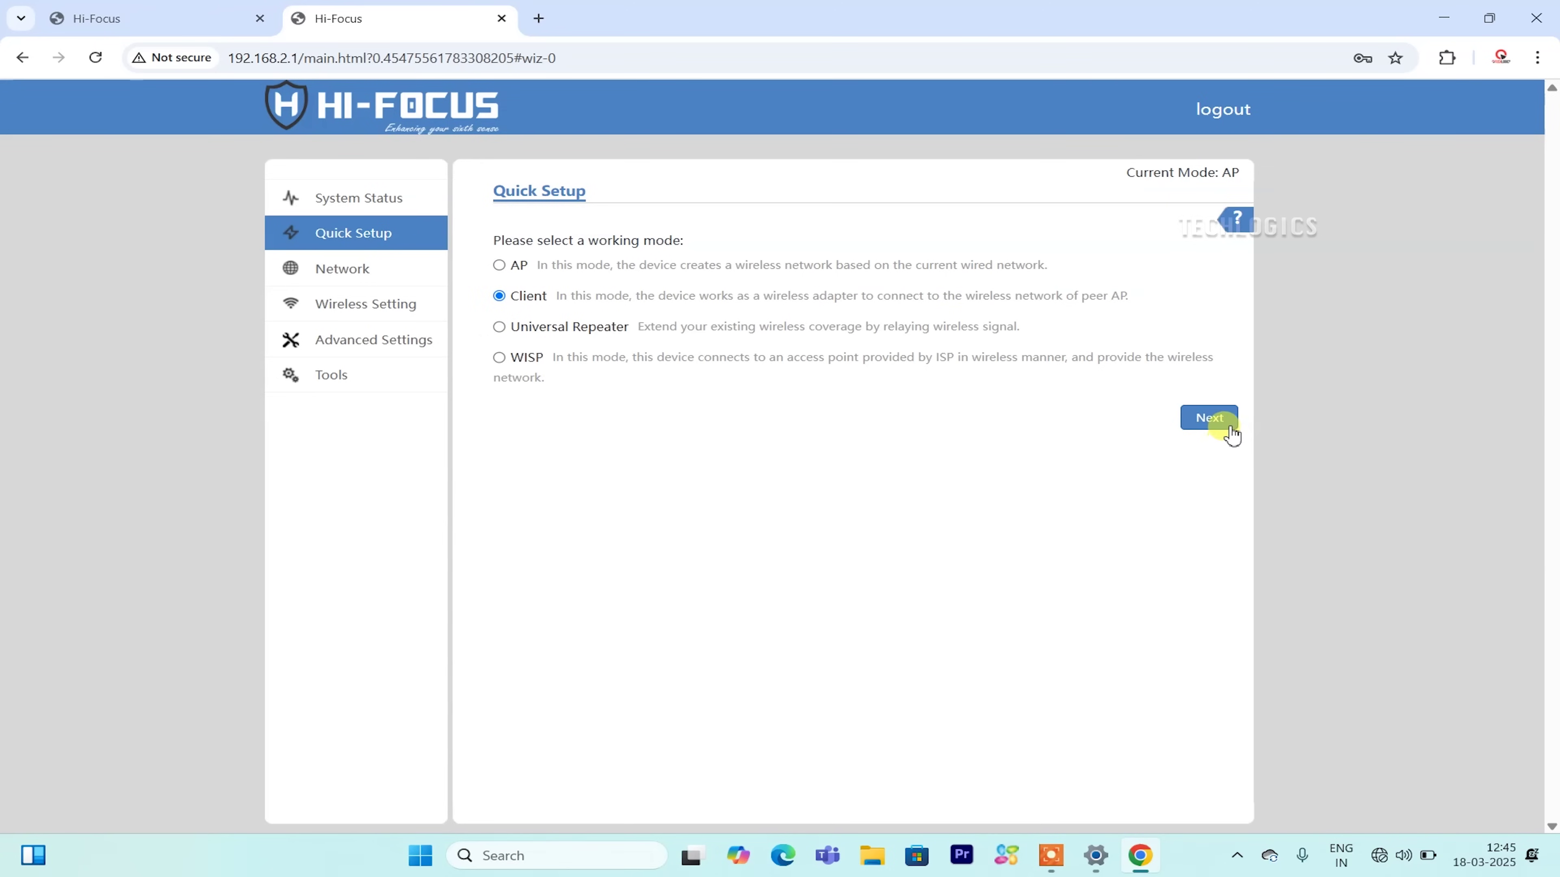
Continue as Client, select peer AP TECHLOGICS_AP_1, and enter its security key.
{"action": "left_click", "coordinate": [1209, 418]}
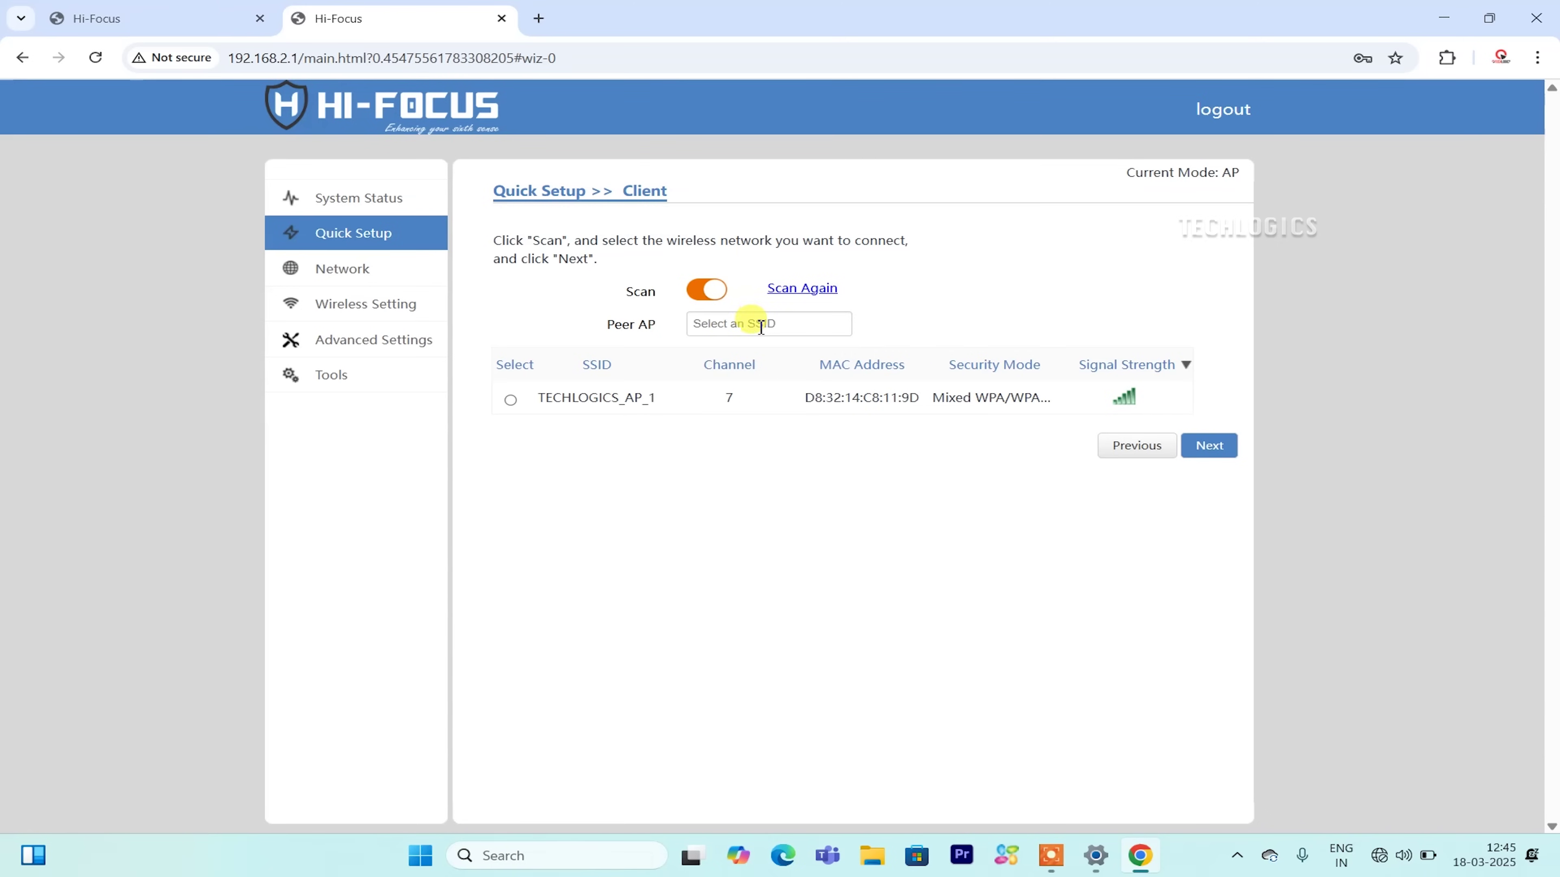
{"action": "left_click", "coordinate": [511, 400]}
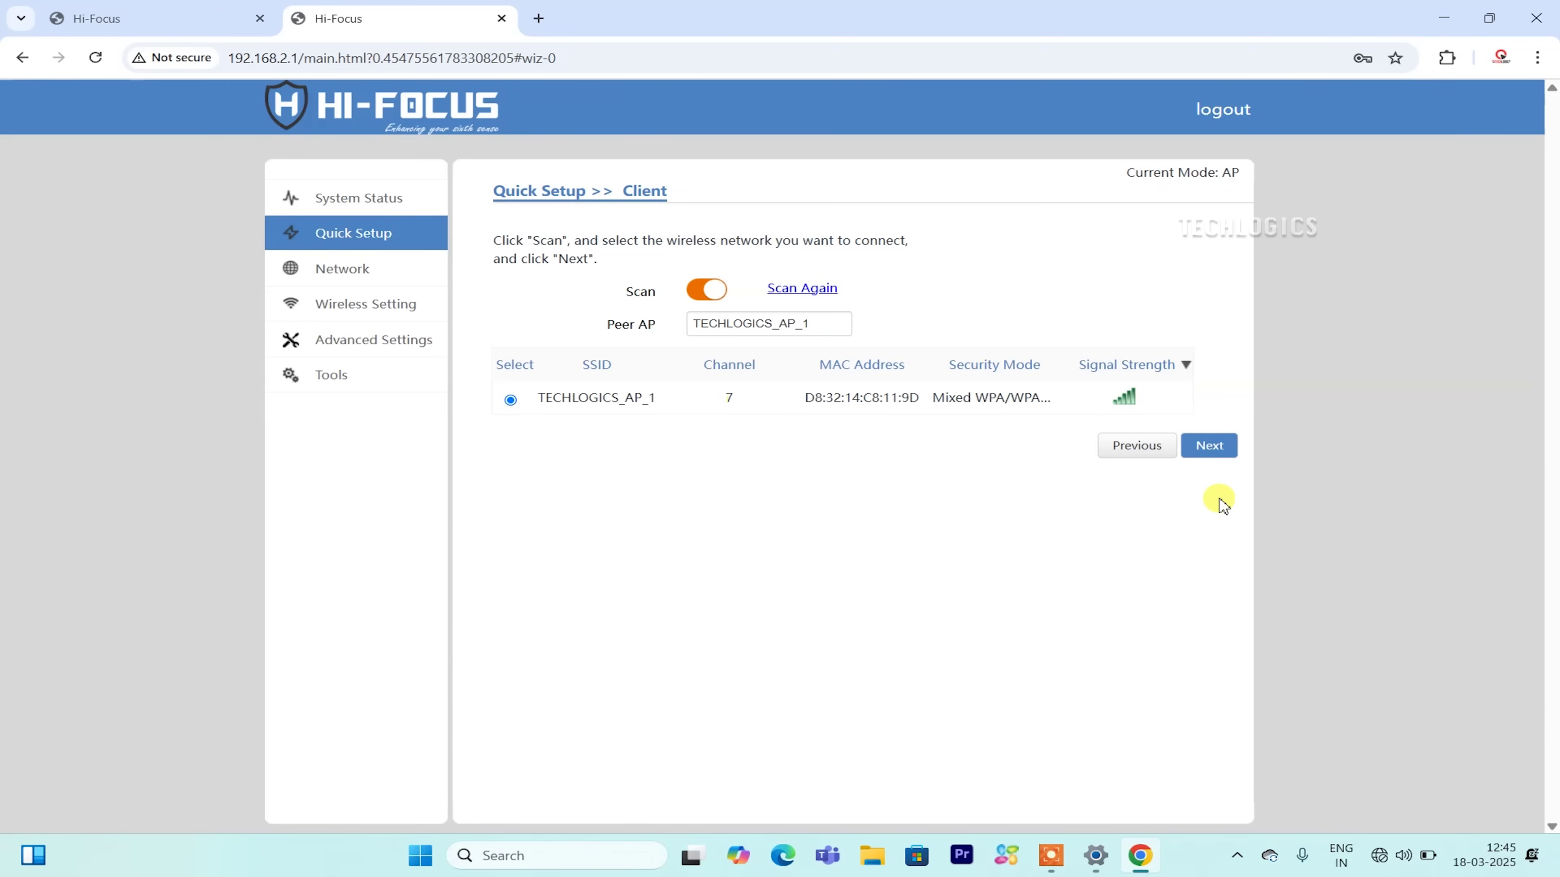
{"action": "left_click", "coordinate": [1211, 449]}
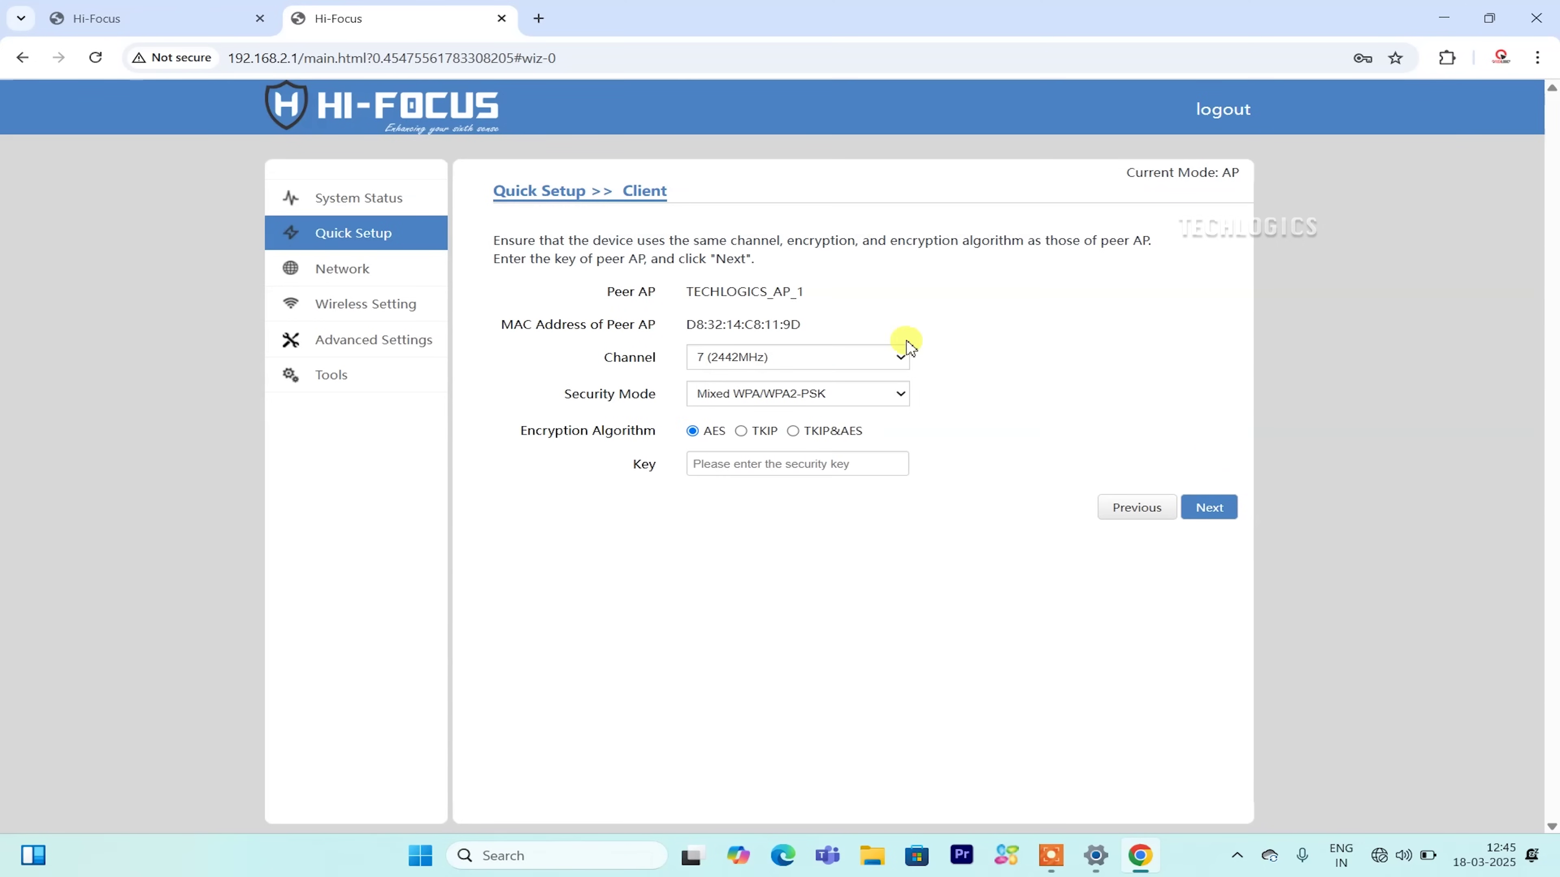
{"action": "left_click", "coordinate": [762, 465]}
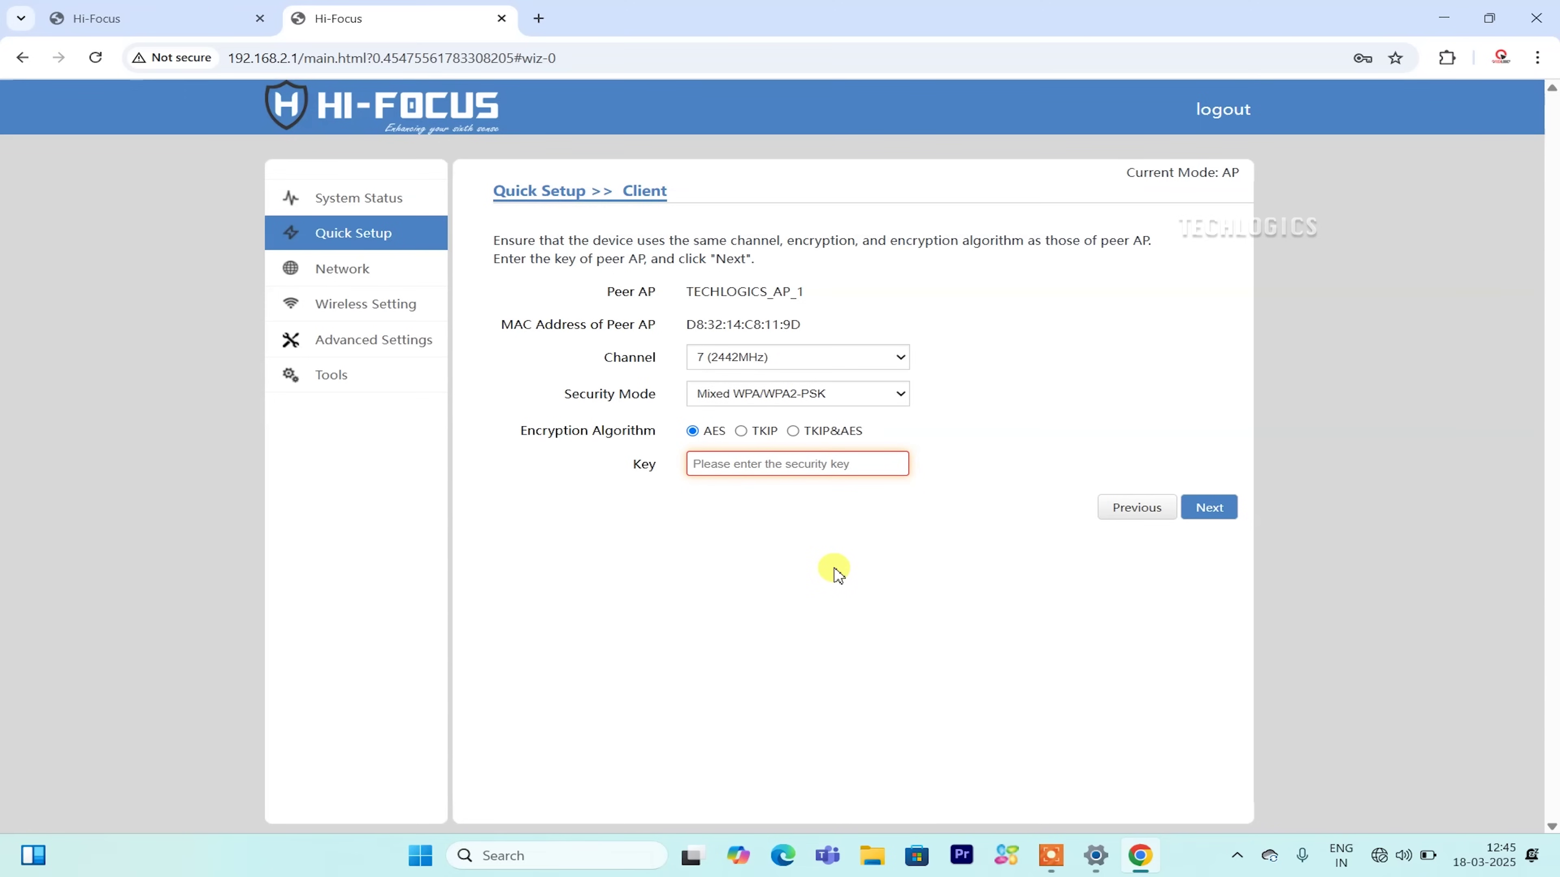
{"action": "type", "text": "password123"}
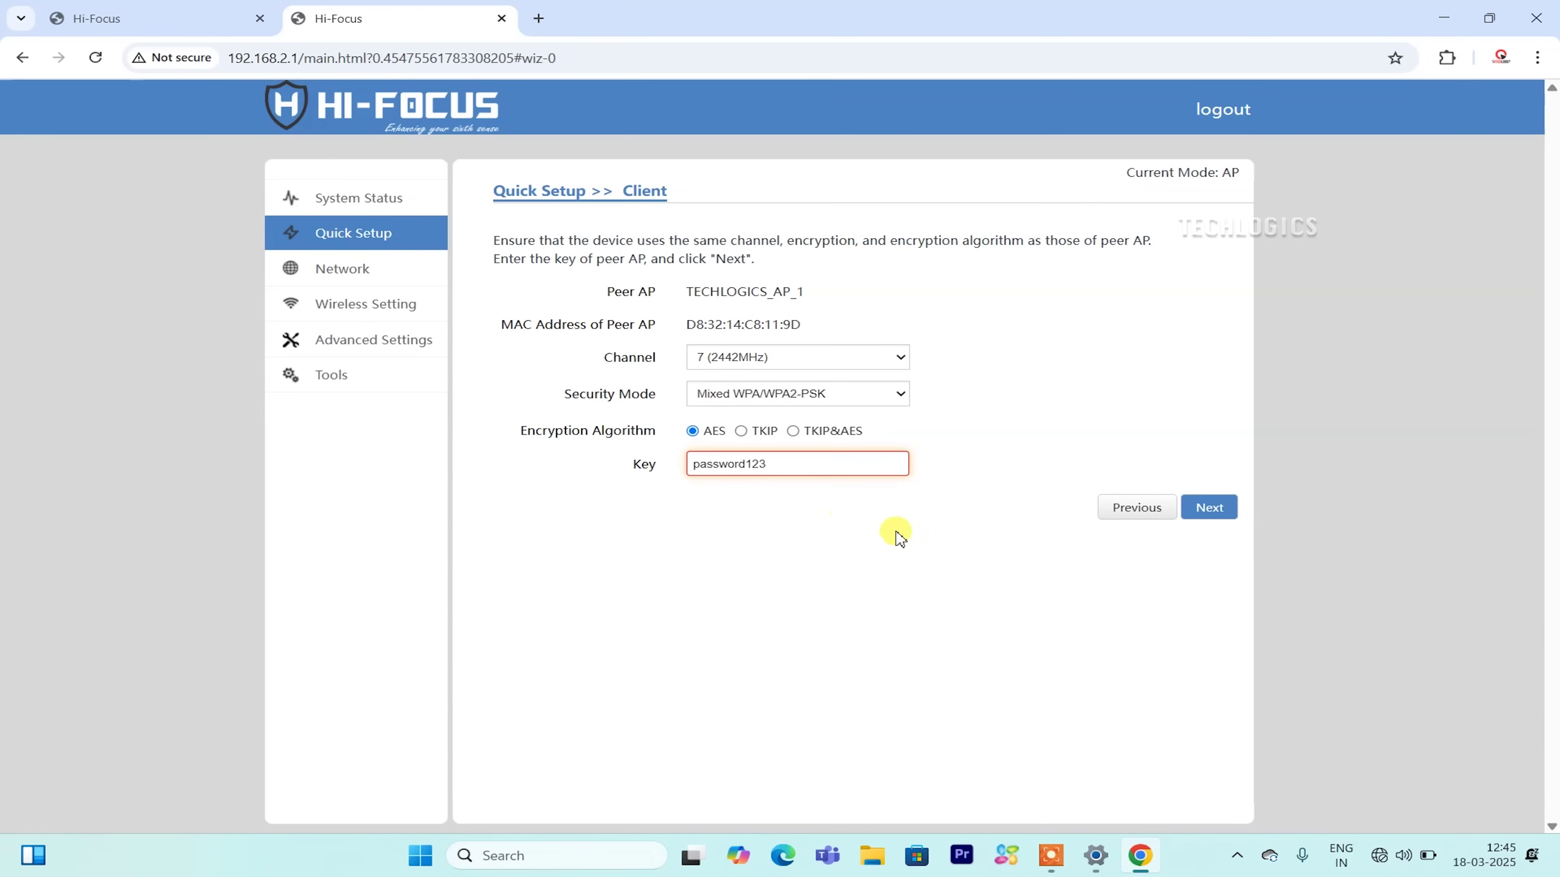
Change the device IP address to 192.168.1.240 with mask 255.255.255.0 and advance to the final Save step.
{"action": "left_click", "coordinate": [1222, 513]}
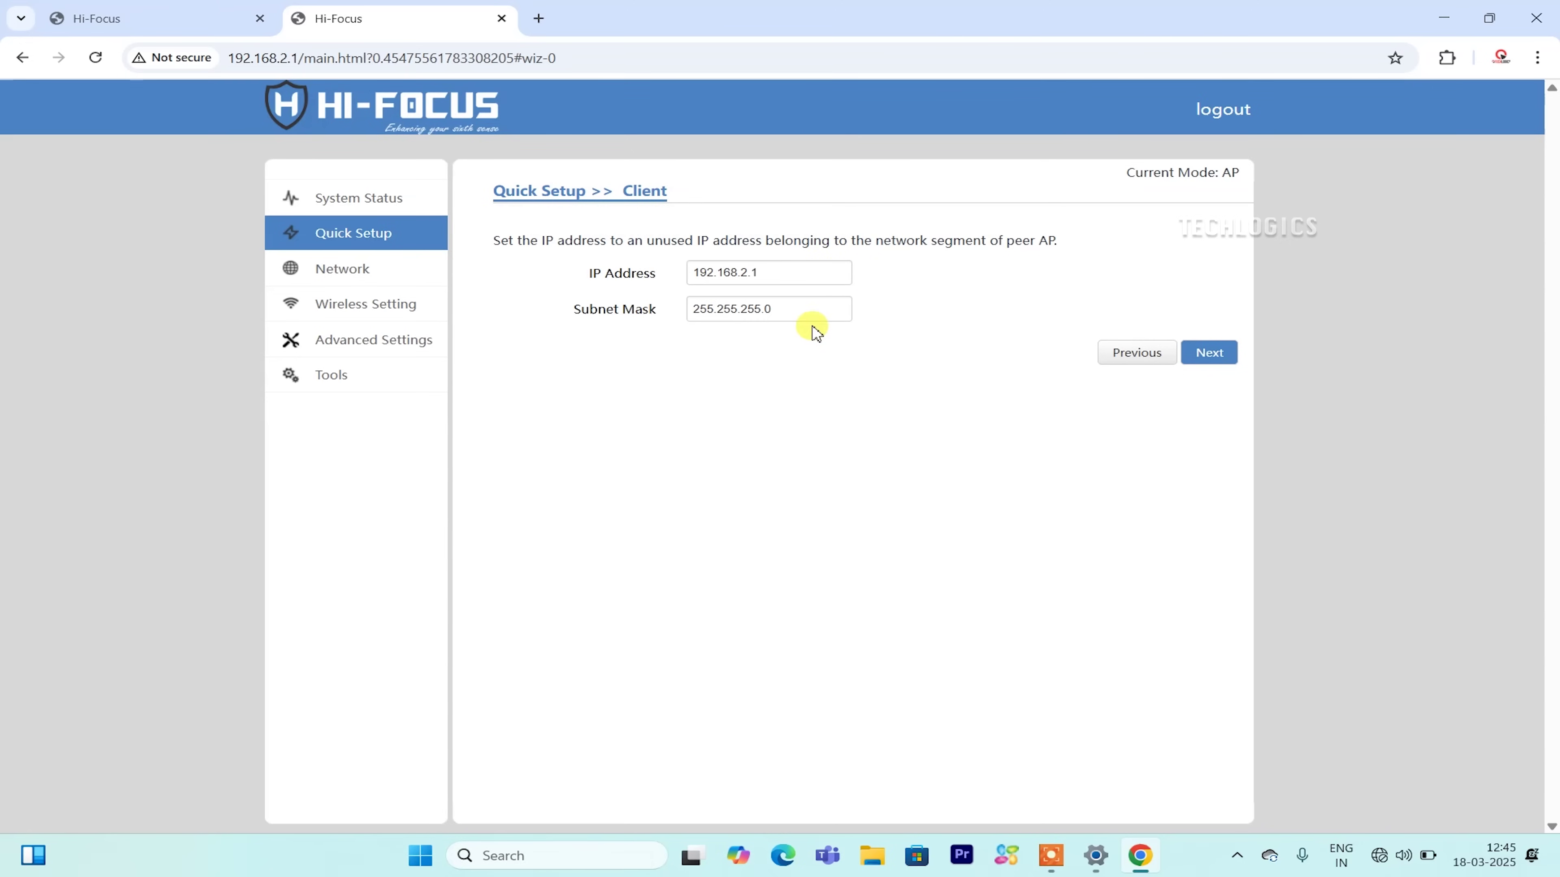
{"action": "left_click", "coordinate": [748, 274]}
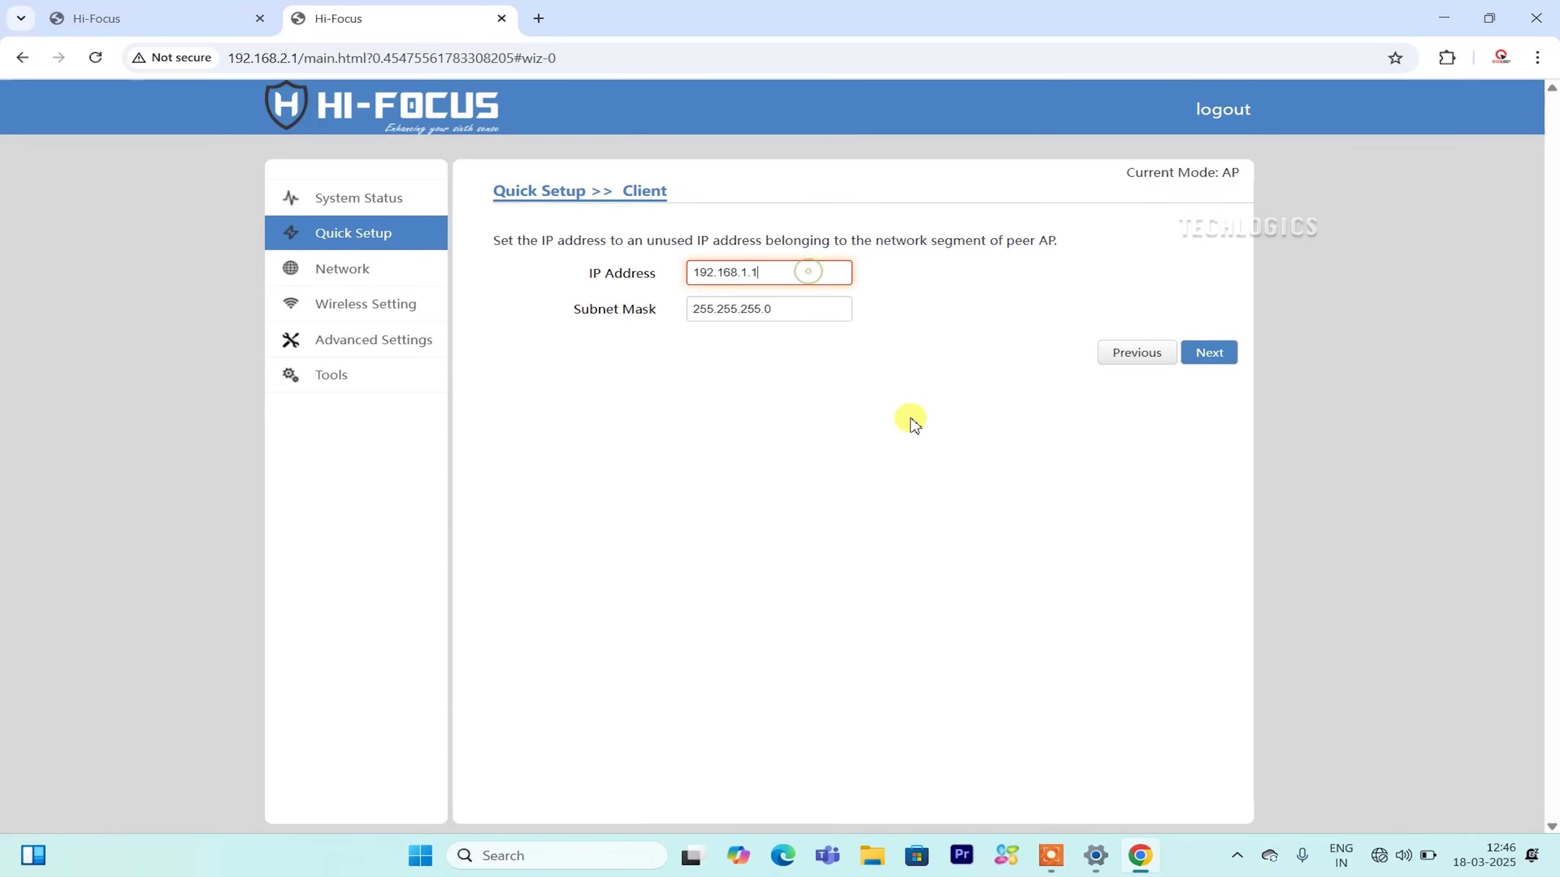
{"action": "key", "text": "BackSpace"}
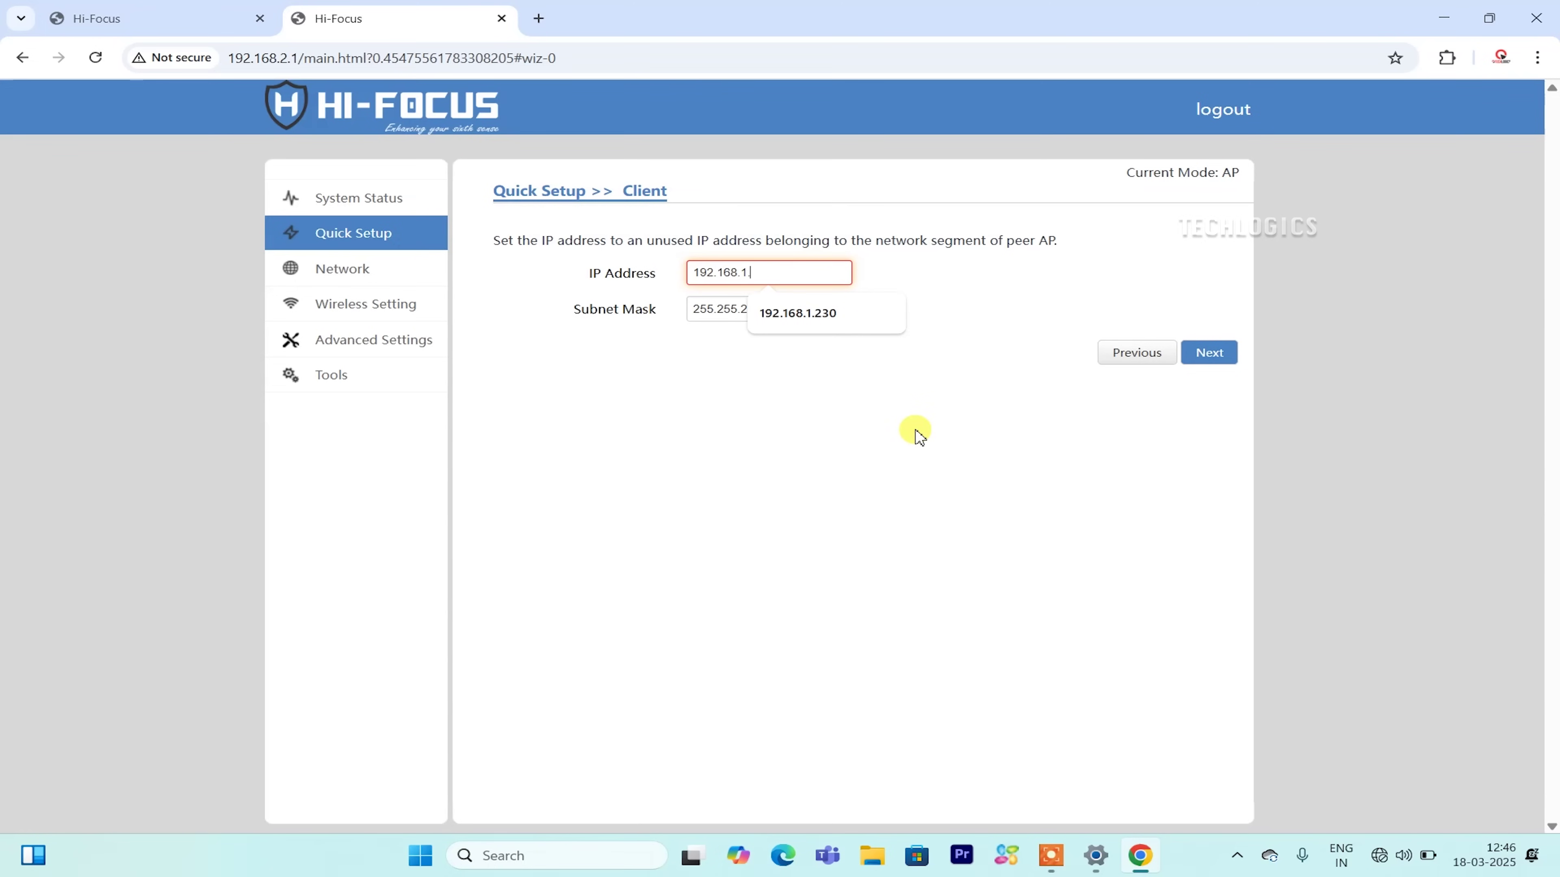
{"action": "type", "text": "240"}
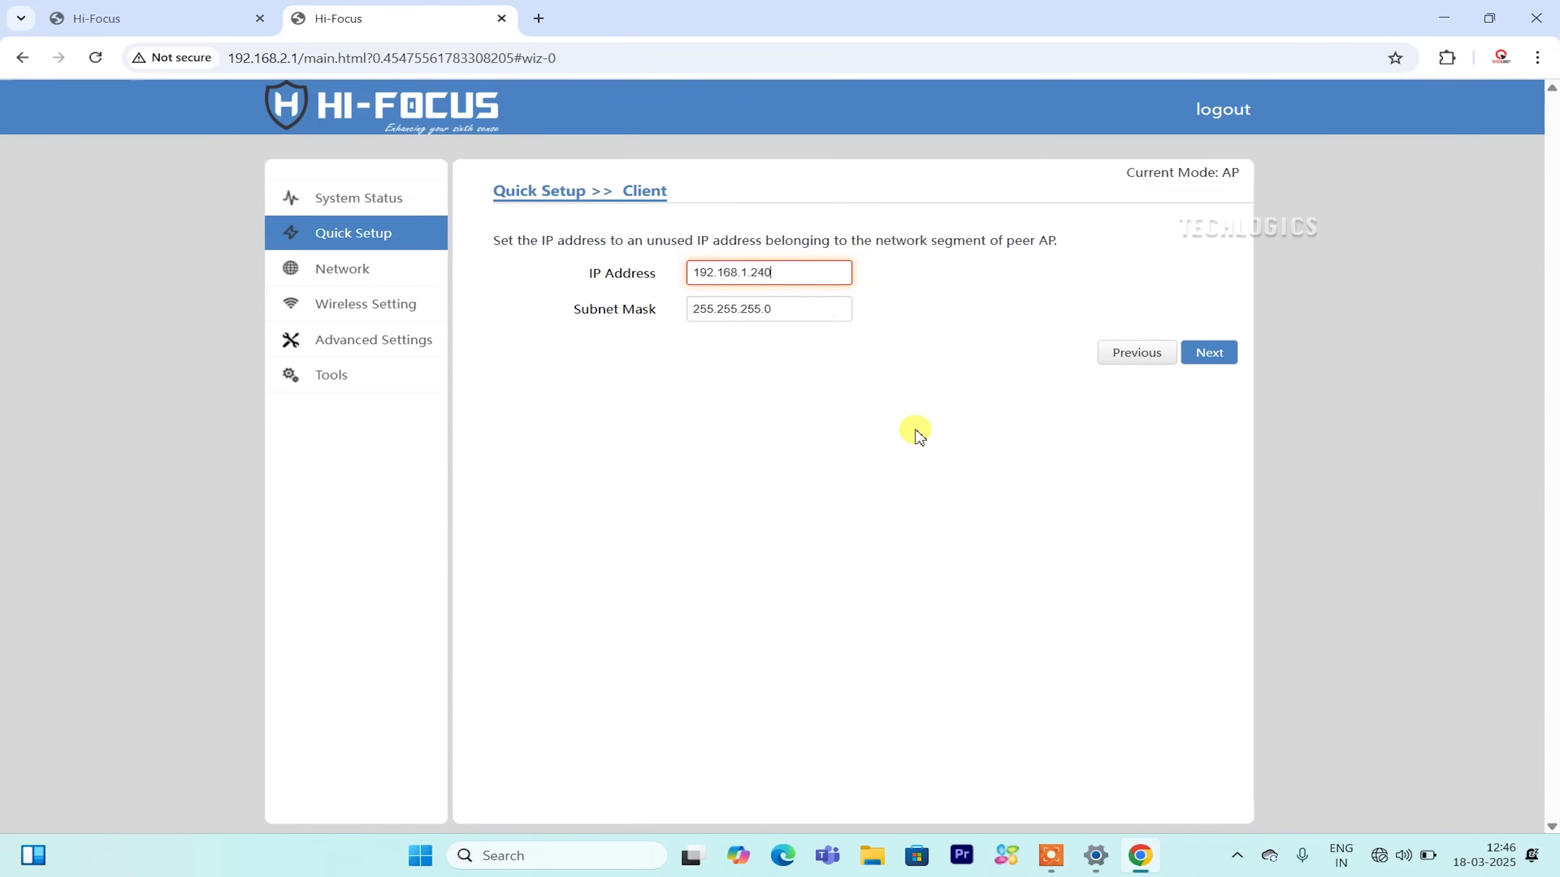
{"action": "left_click", "coordinate": [917, 434]}
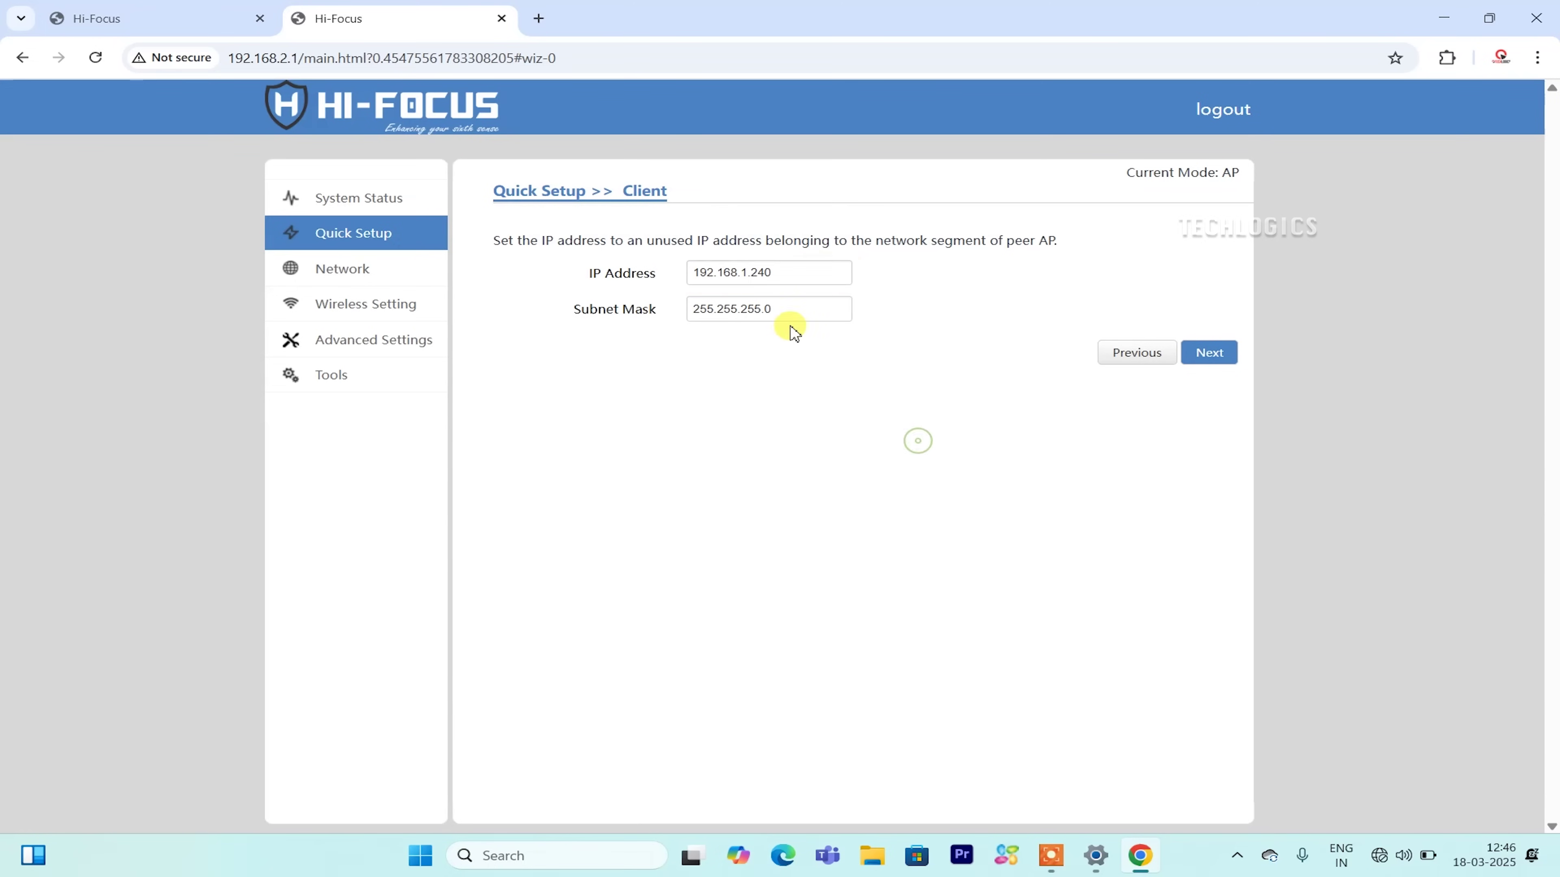
{"action": "left_click", "coordinate": [1209, 357]}
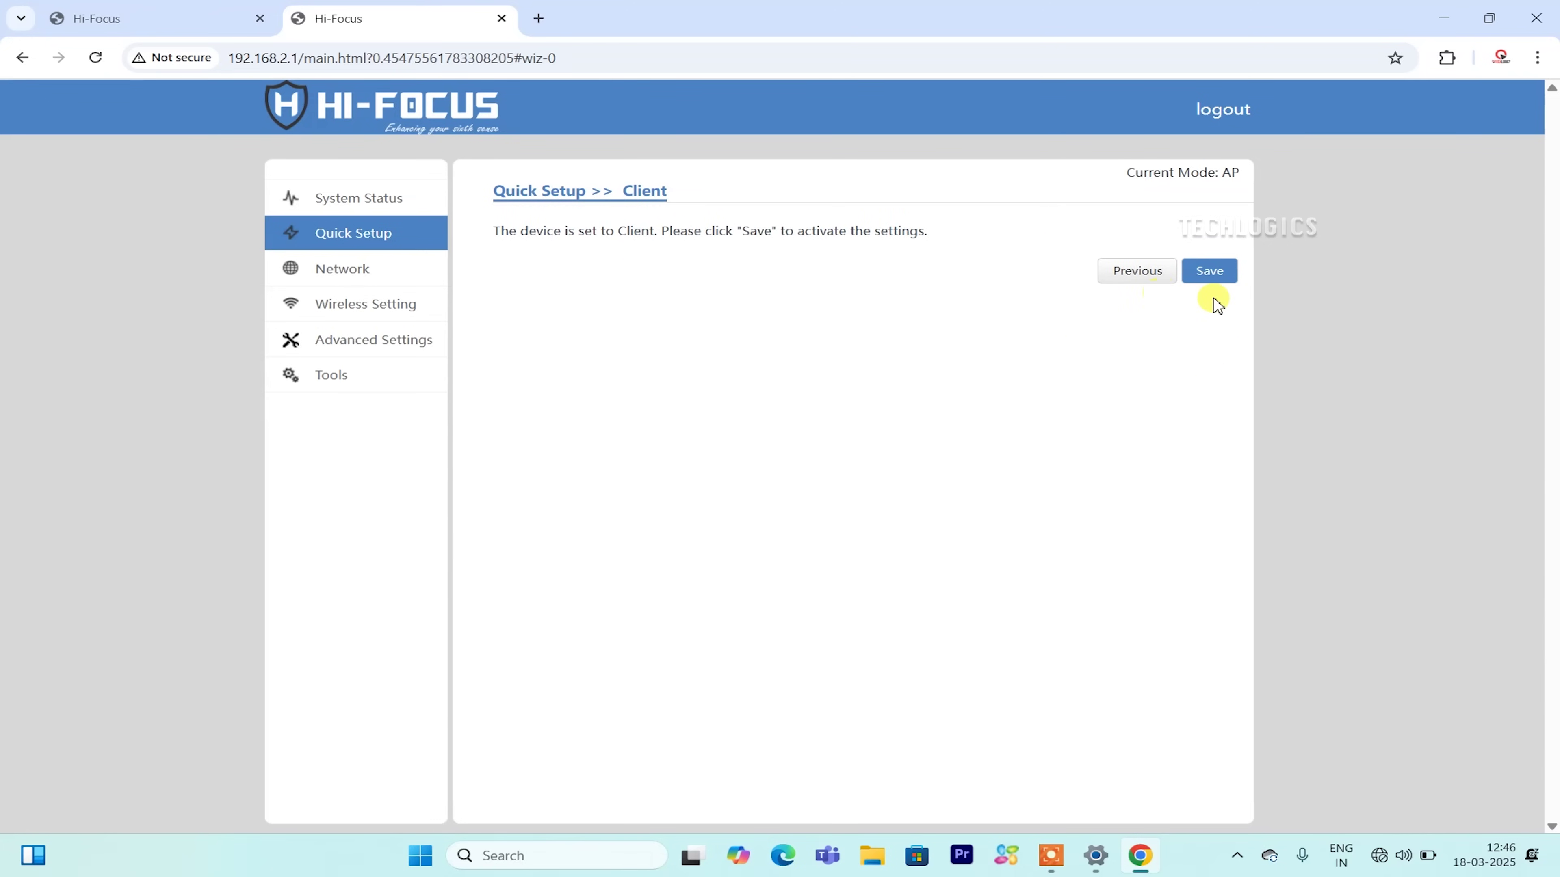
Save the Client settings so the CPE reboots, then bring up Windows Network & internet settings.
{"action": "left_click", "coordinate": [1220, 281]}
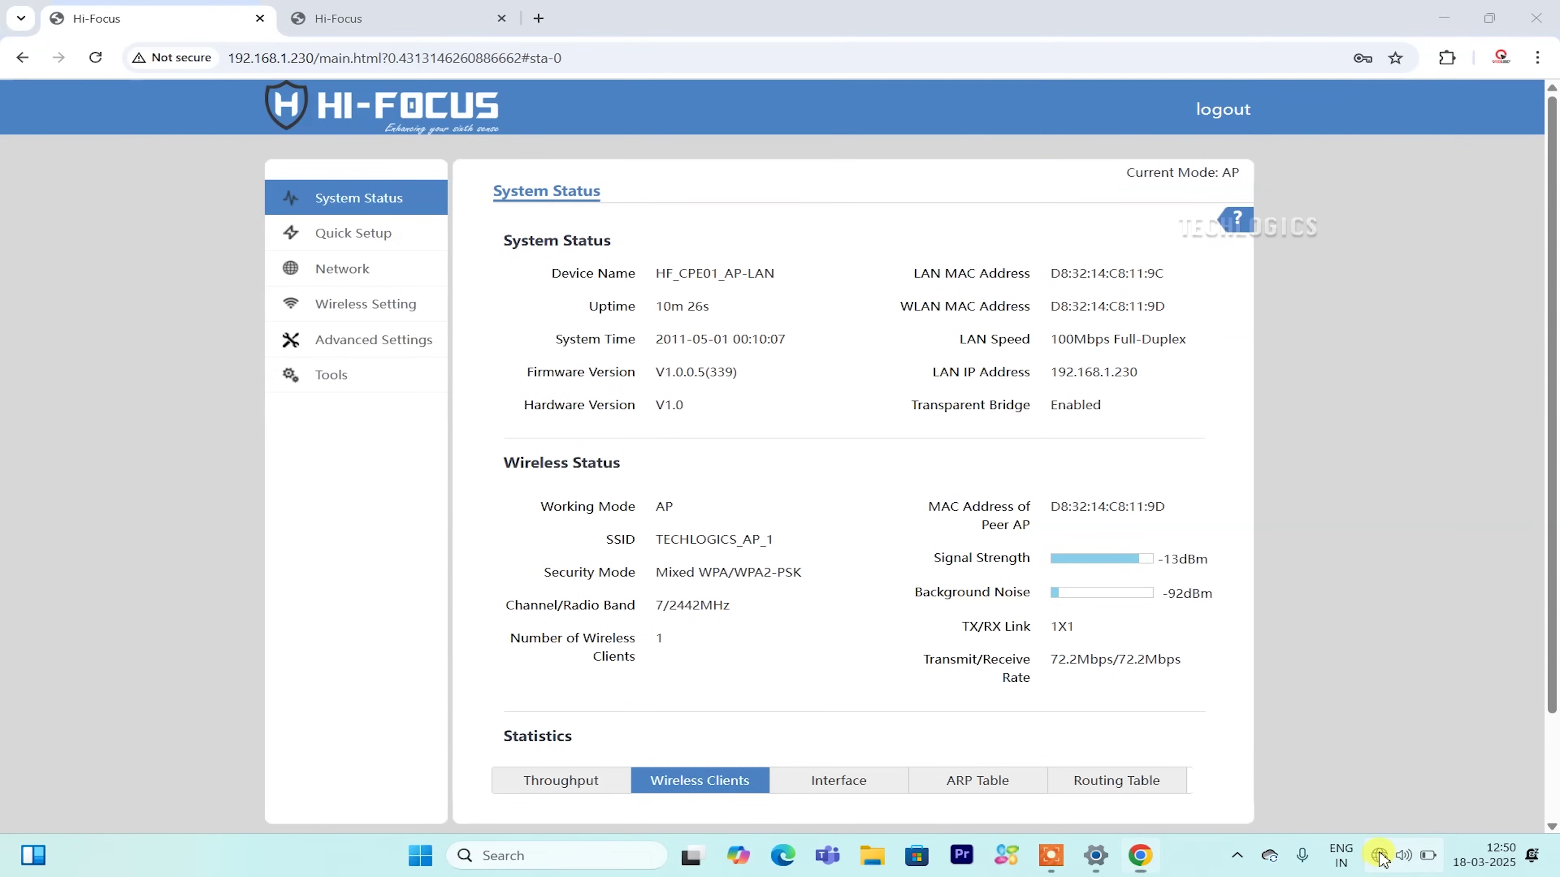
{"action": "right_click", "coordinate": [1379, 855]}
{"action": "left_click", "coordinate": [1378, 806]}
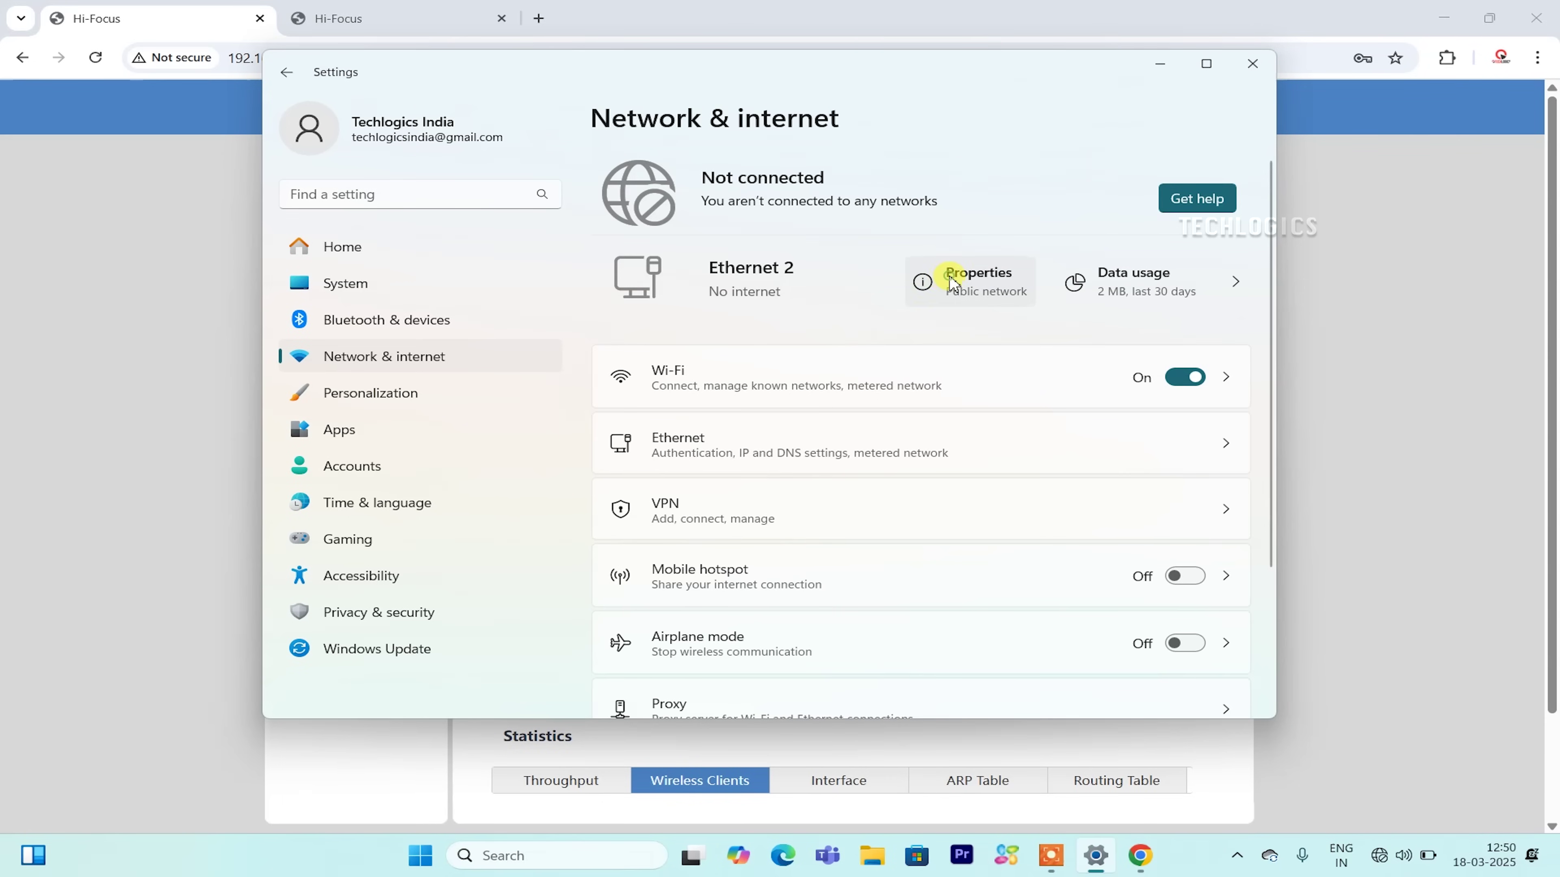
Switch the Ethernet adapter's IP assignment from manual to Automatic (DHCP) and save it.
{"action": "left_click", "coordinate": [949, 278]}
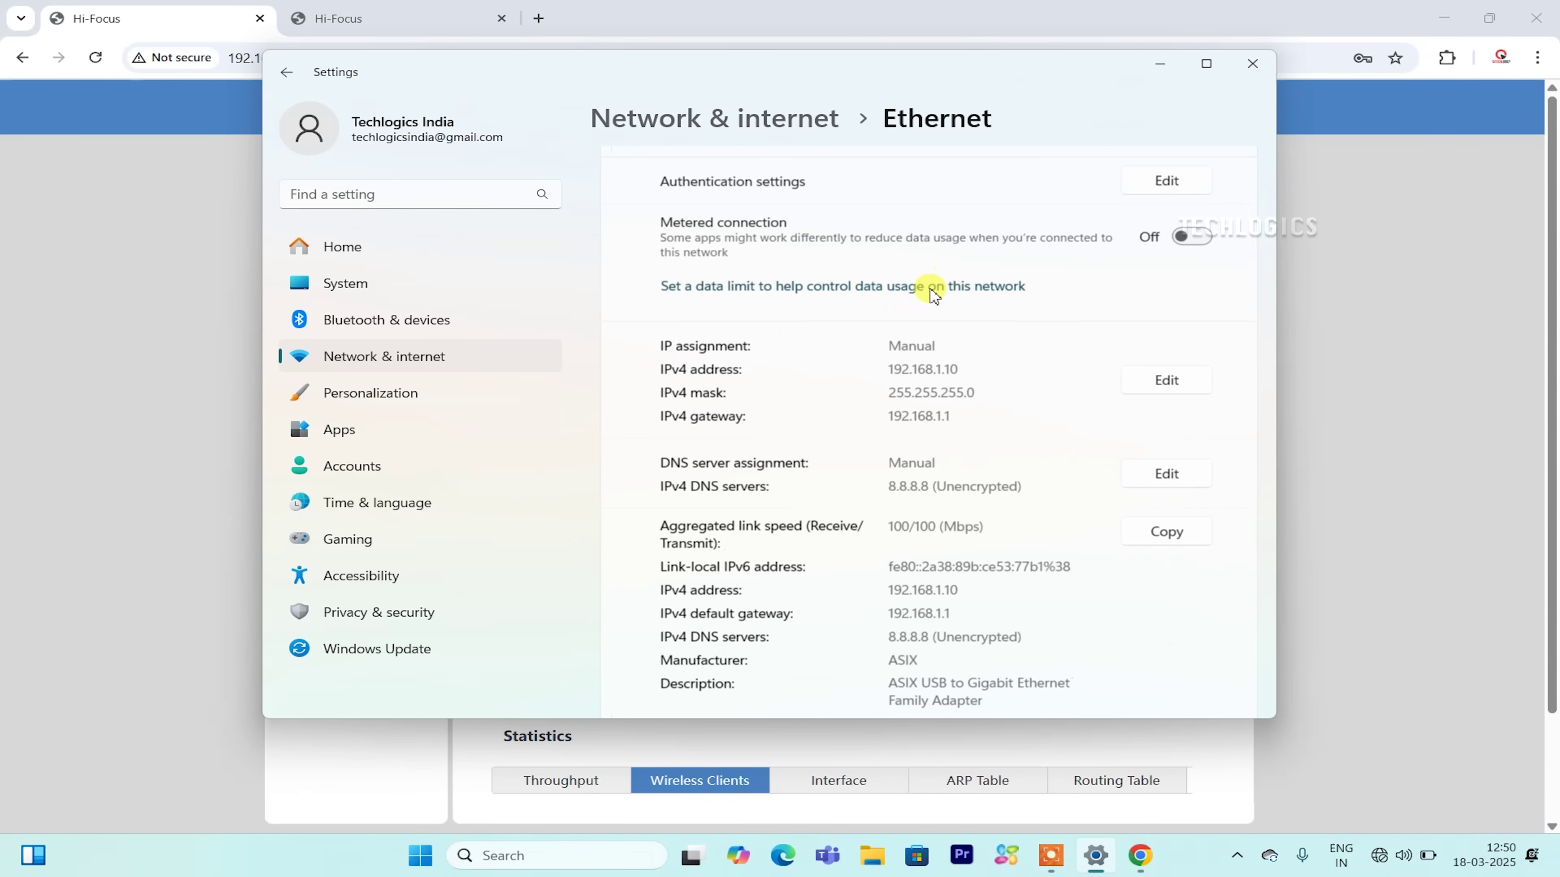
{"action": "left_click", "coordinate": [1159, 381]}
{"action": "left_click", "coordinate": [580, 214]}
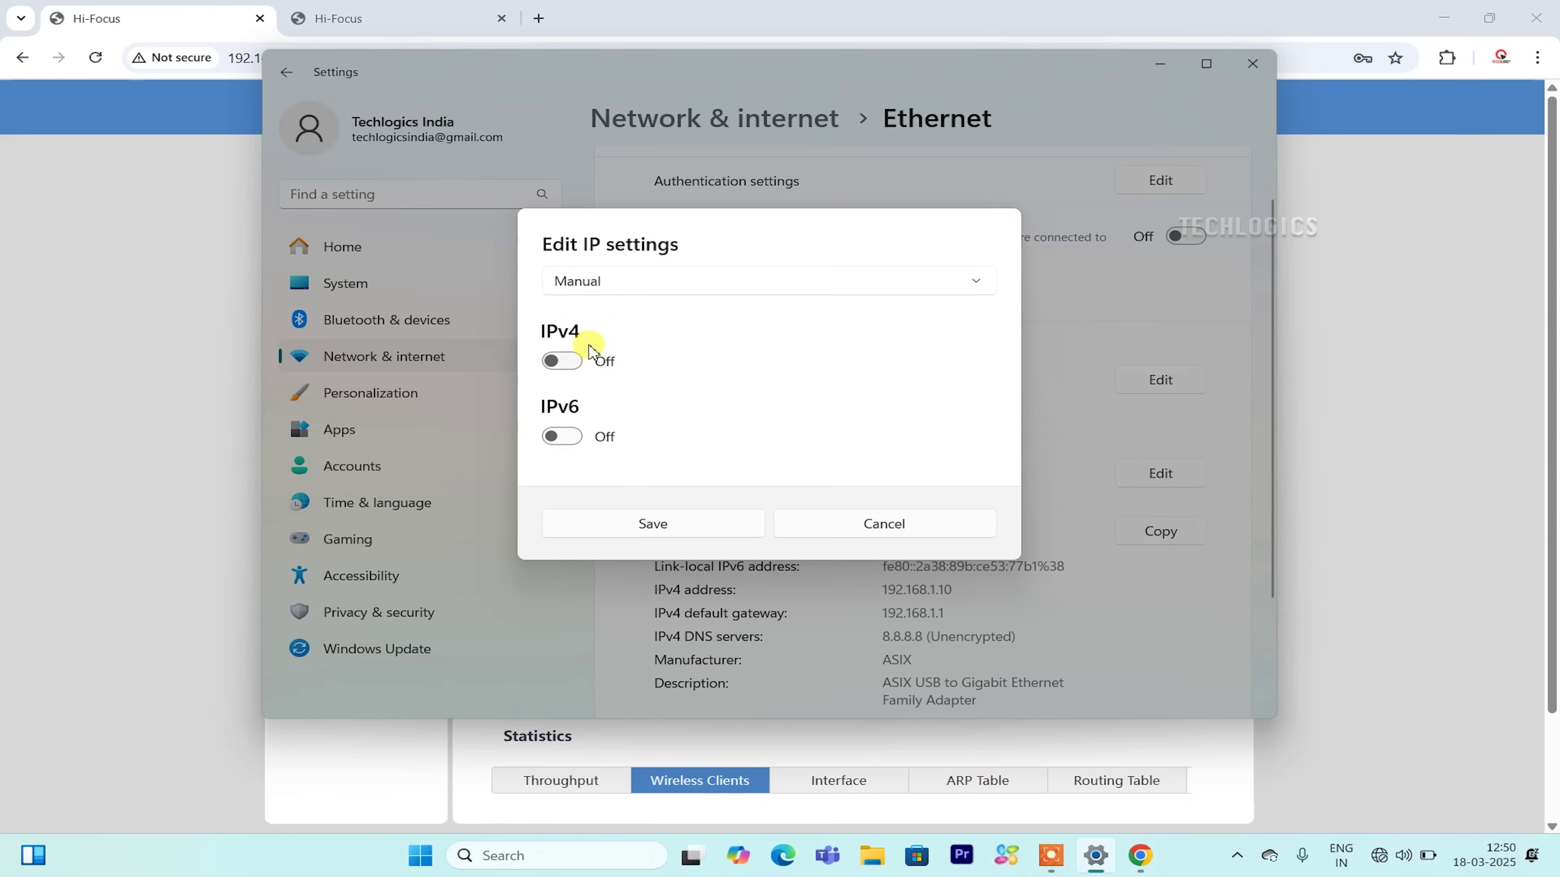
{"action": "left_click", "coordinate": [641, 283]}
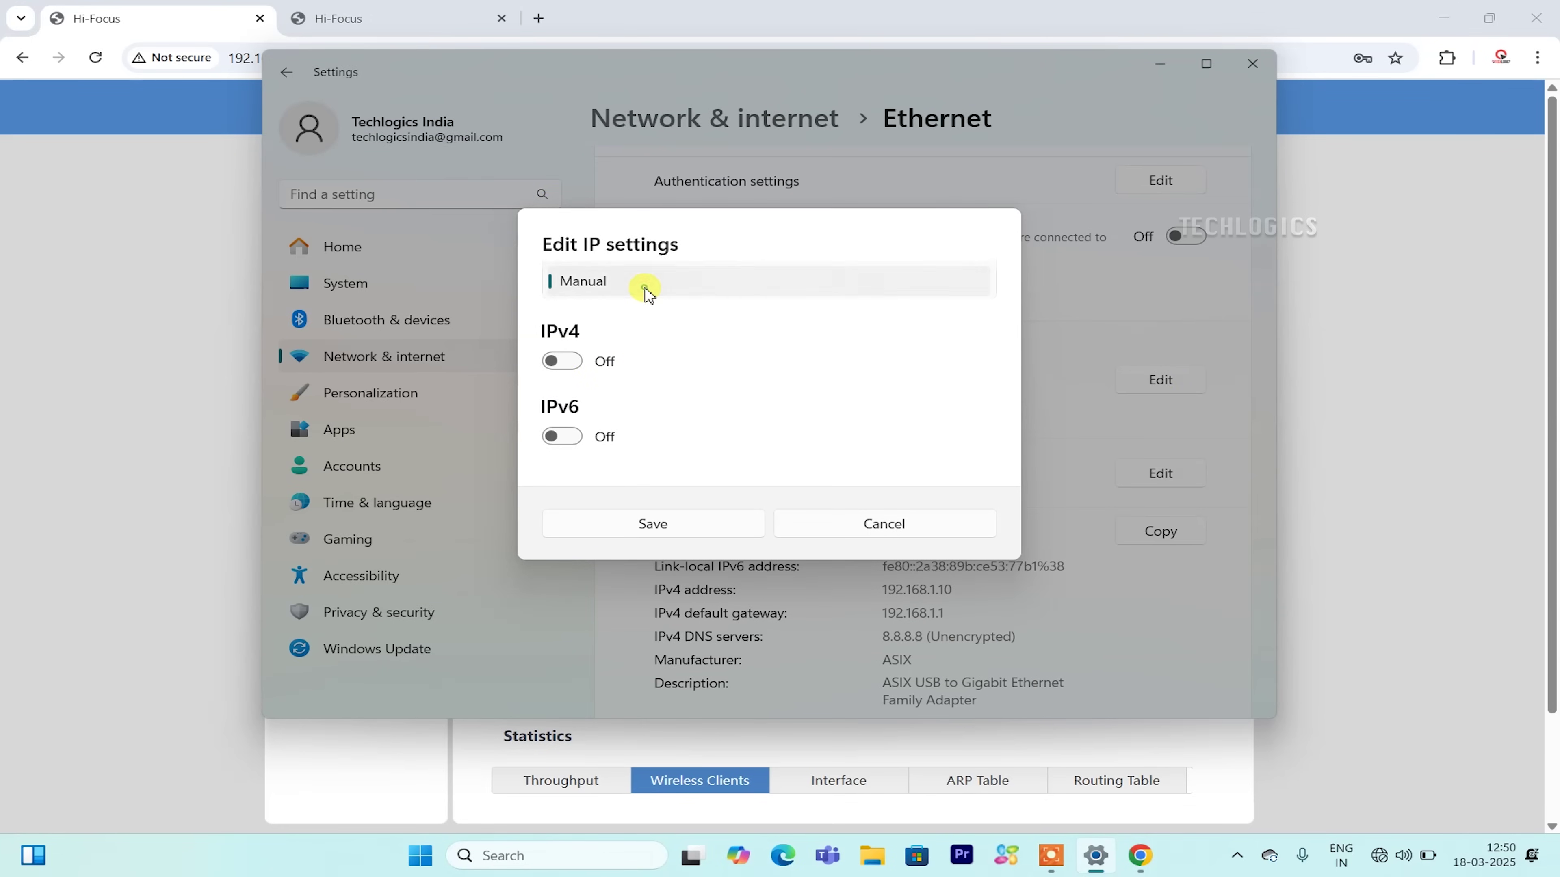
{"action": "left_click", "coordinate": [634, 250]}
{"action": "left_click", "coordinate": [684, 441]}
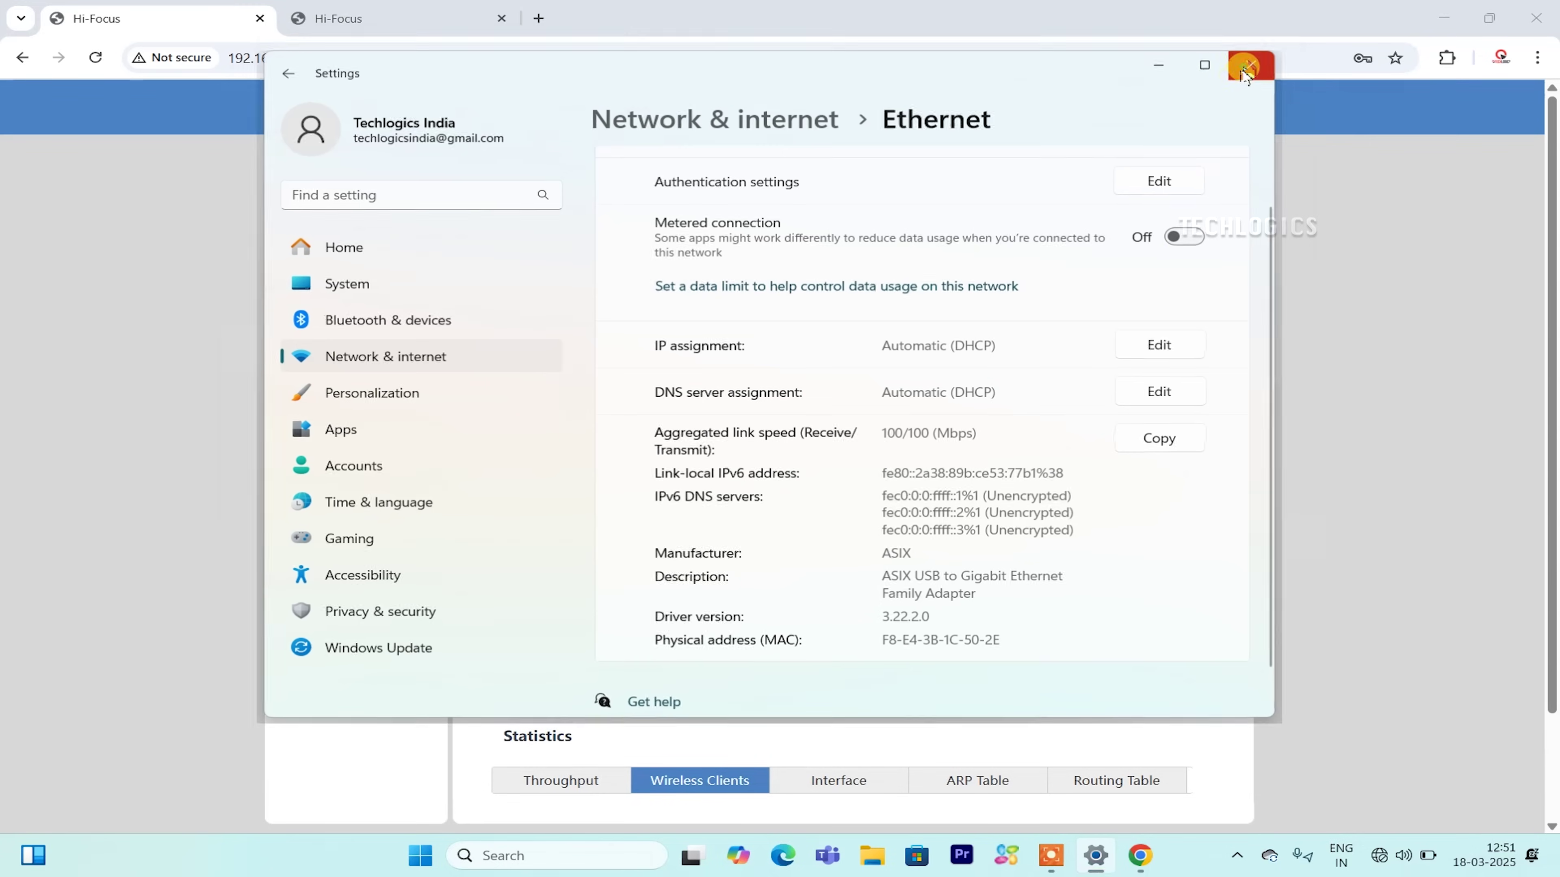
Close Settings, reload the device page back to quick setup, and minimize the browser.
{"action": "left_click", "coordinate": [1253, 63]}
{"action": "left_click", "coordinate": [368, 200]}
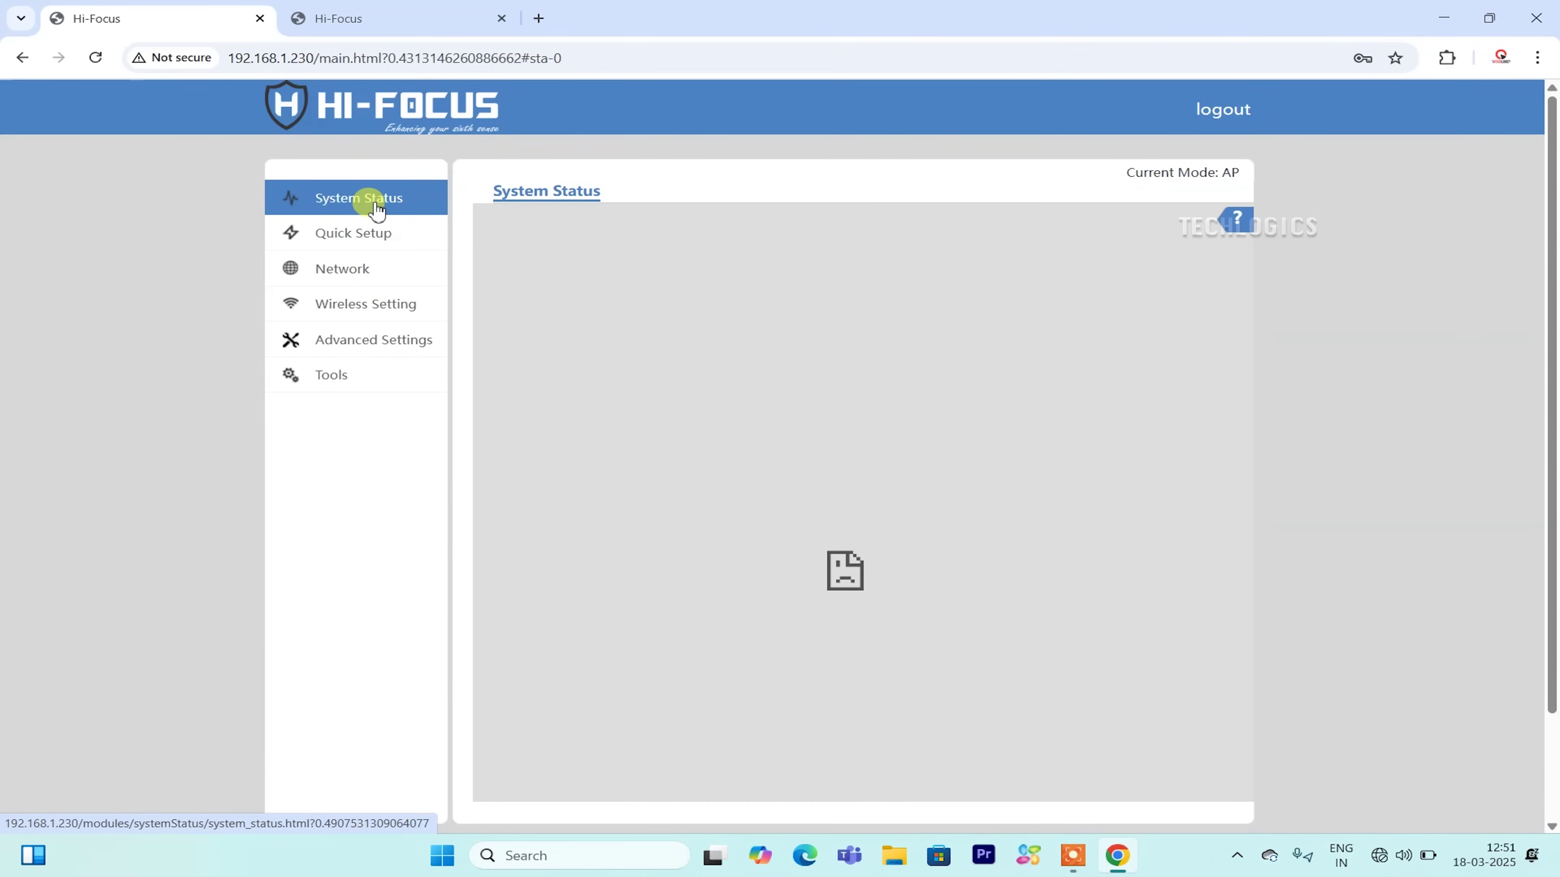
{"action": "left_click", "coordinate": [358, 237]}
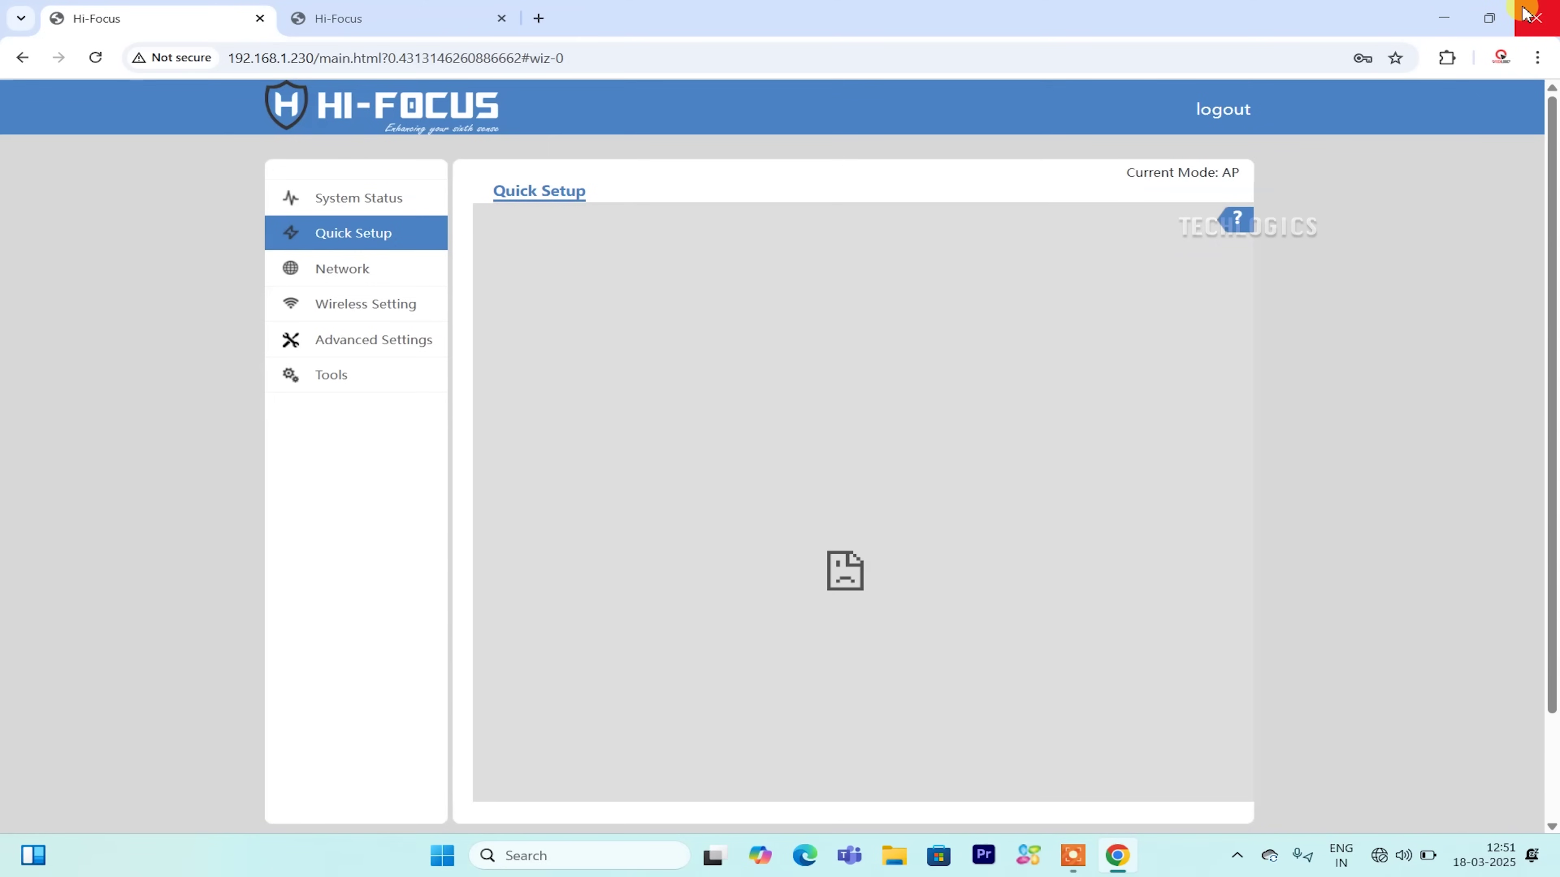
{"action": "left_click", "coordinate": [1489, 16]}
{"action": "left_click", "coordinate": [1116, 855]}
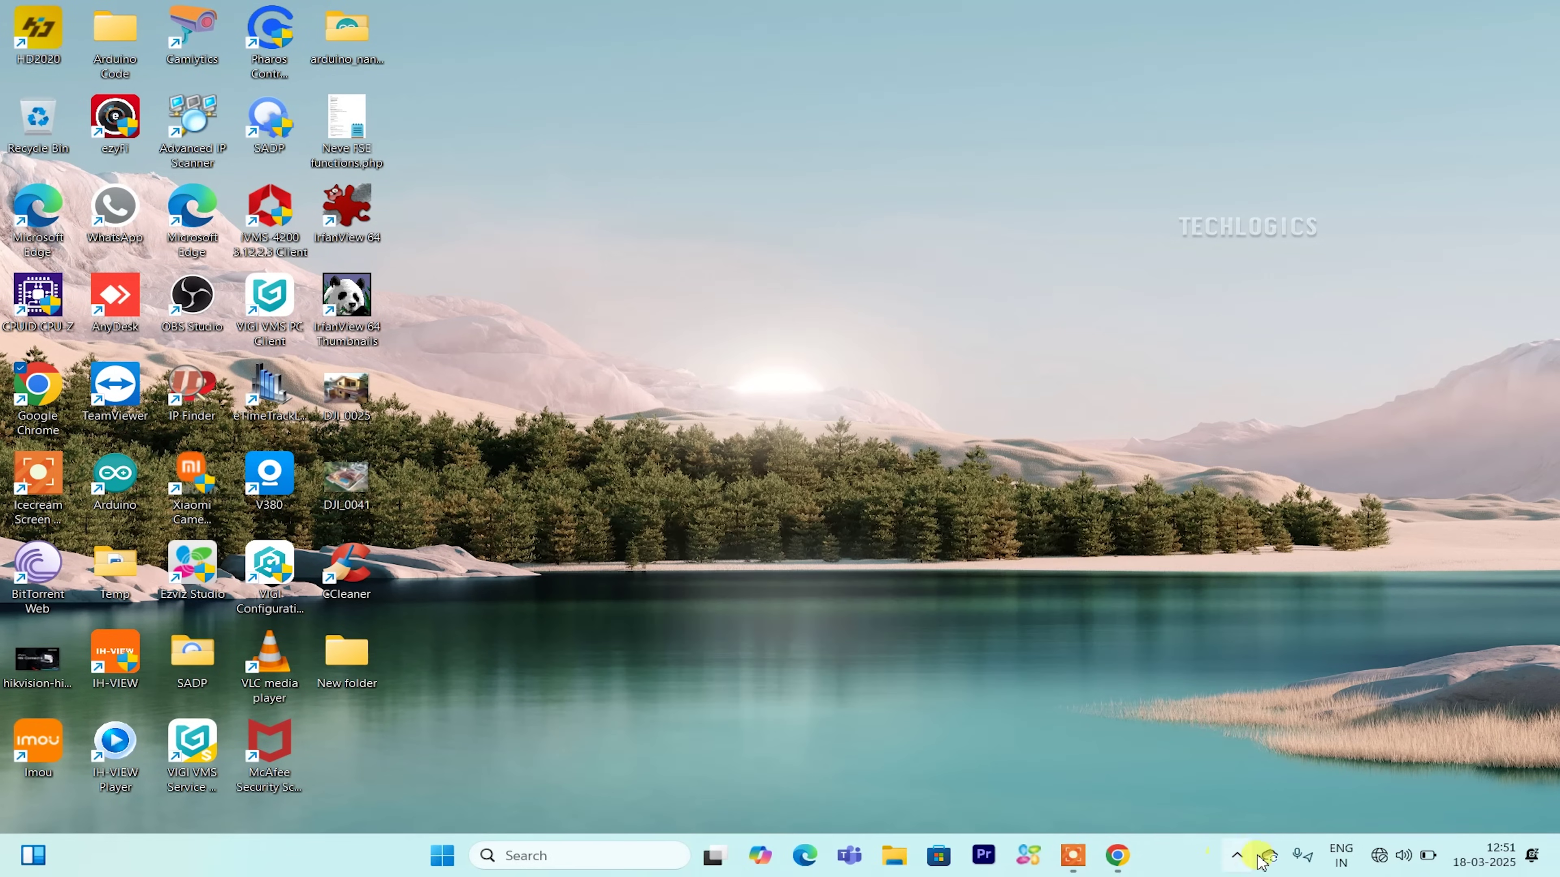
{"action": "right_click", "coordinate": [1378, 855]}
{"action": "left_click", "coordinate": [1362, 806]}
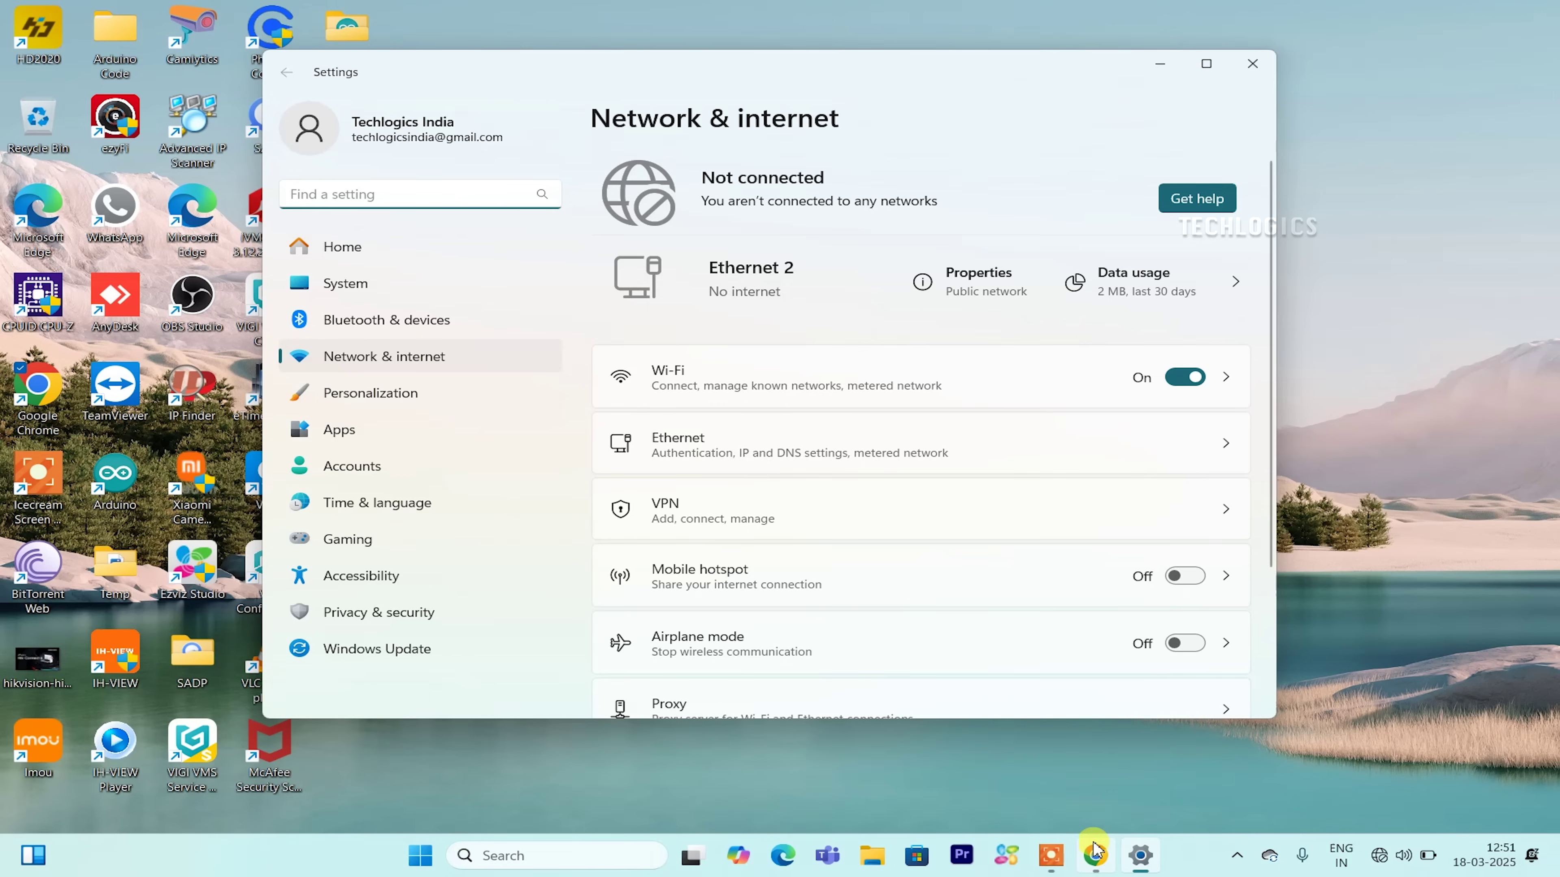
{"action": "left_click", "coordinate": [1242, 72]}
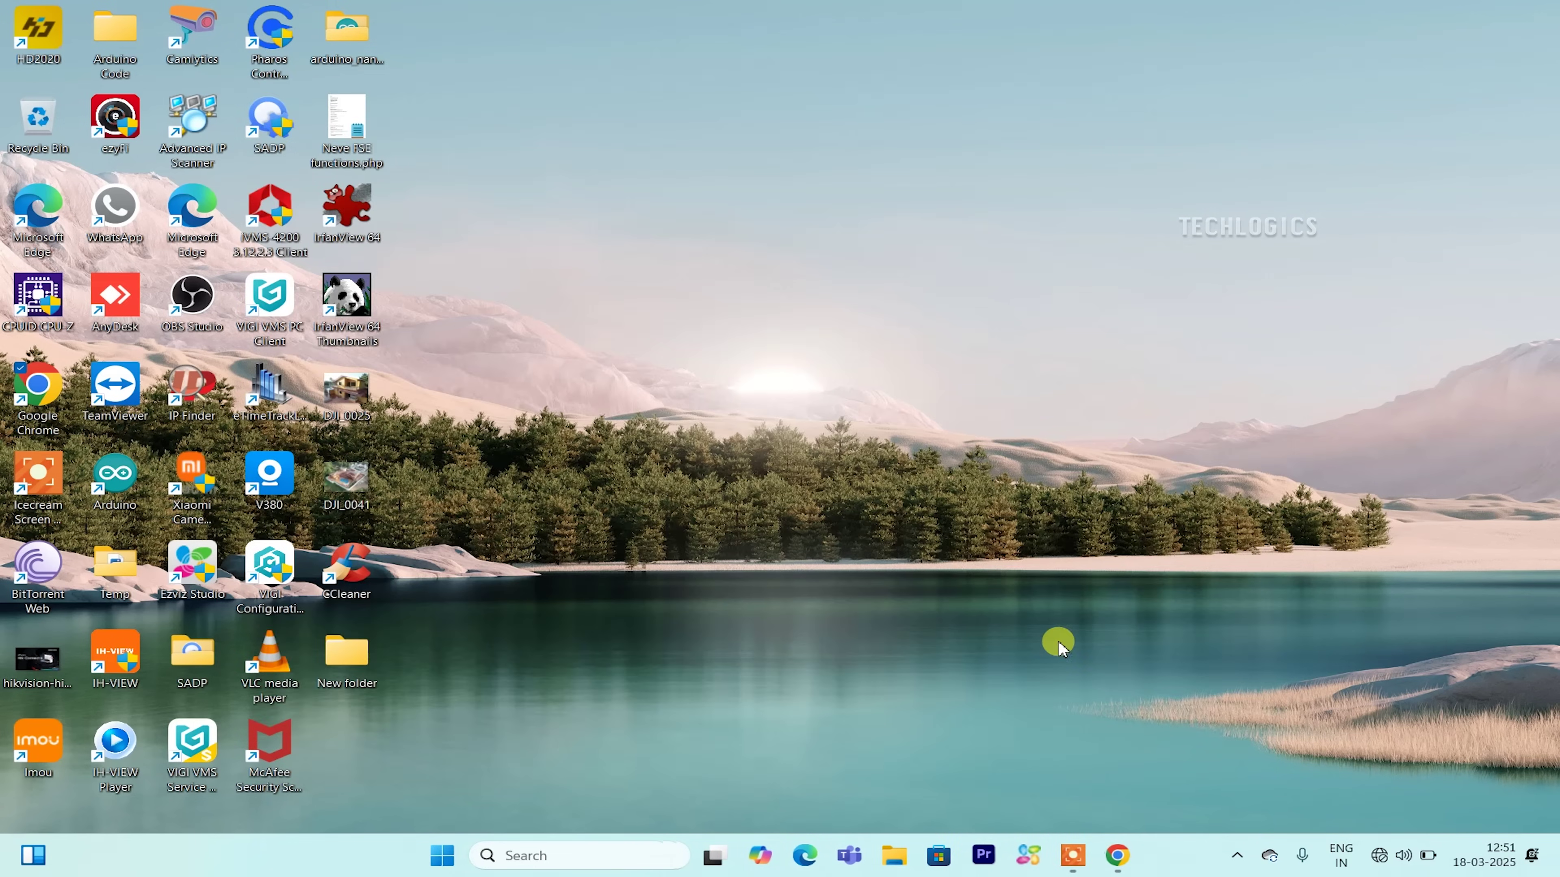